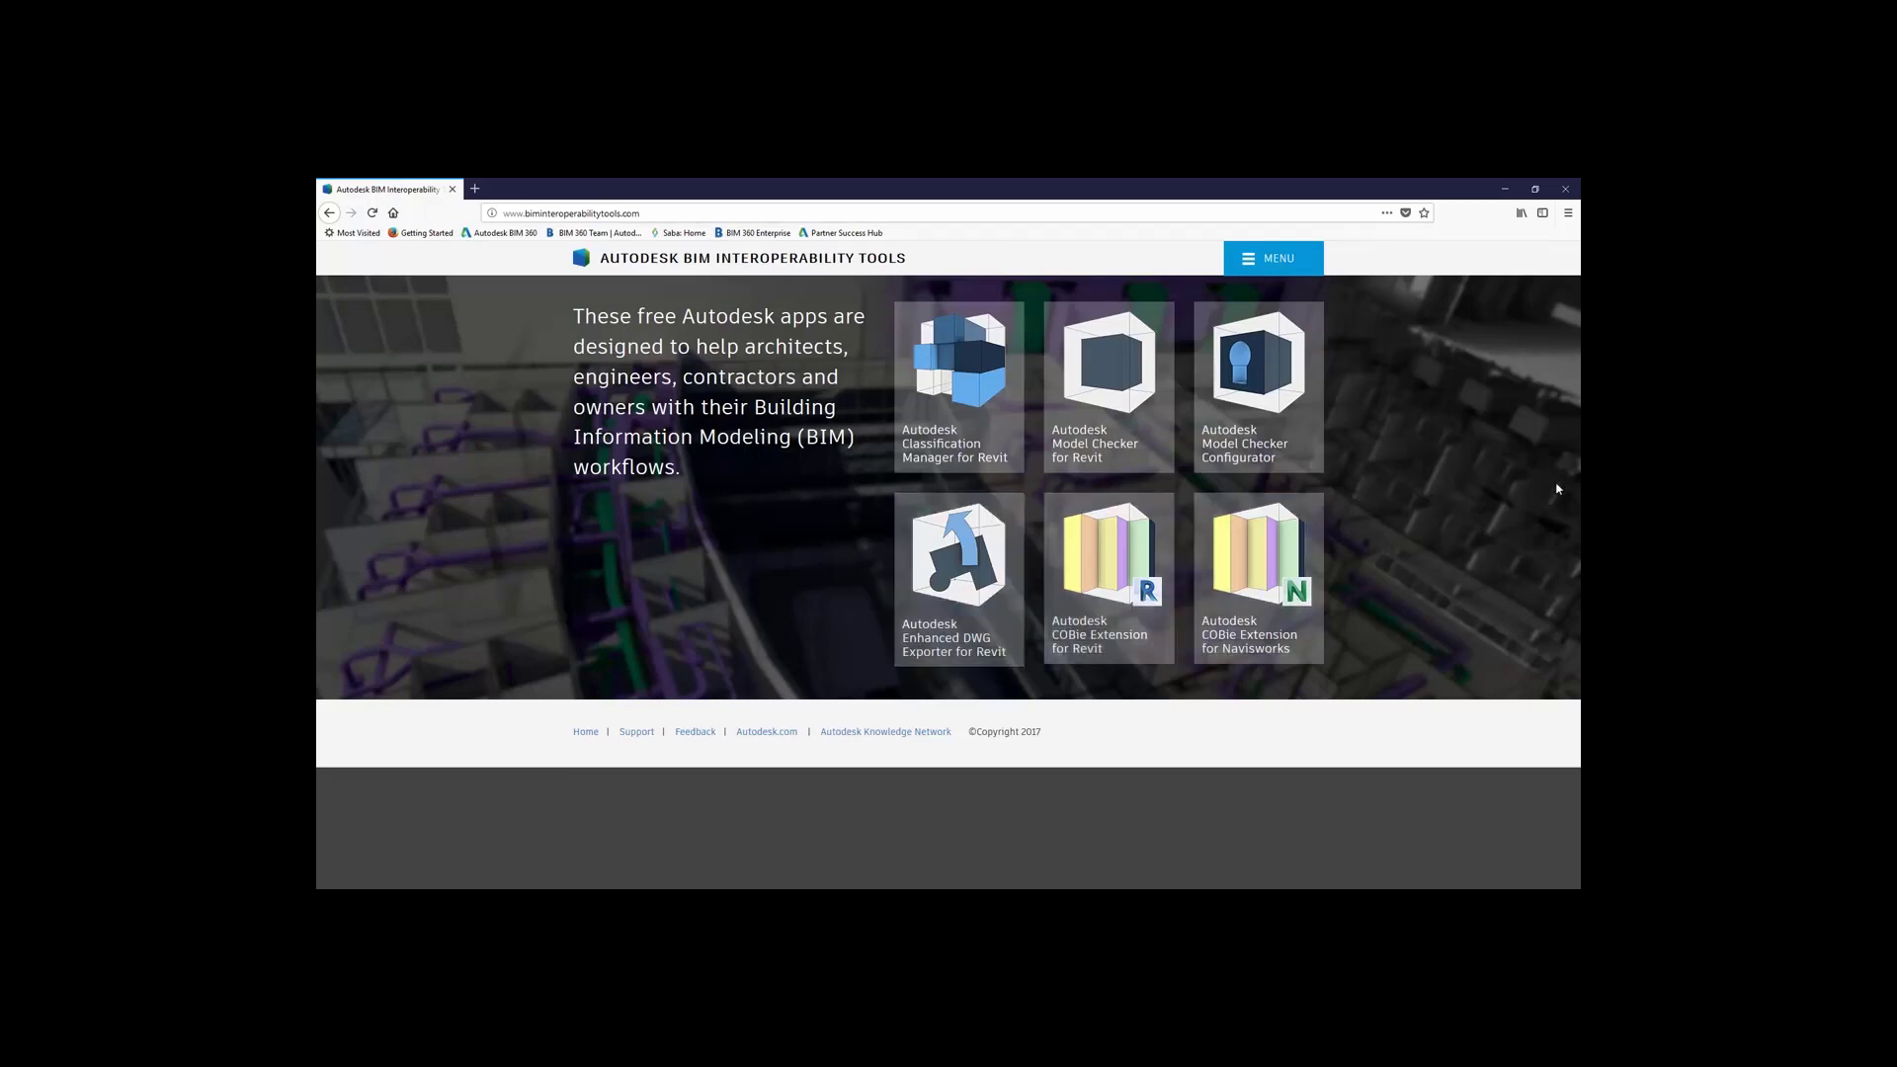
# Step: Browse the Configurator page's Download, Videos and Sample Files sections, then go back to the free apps home page
pyautogui.click(1277, 421)
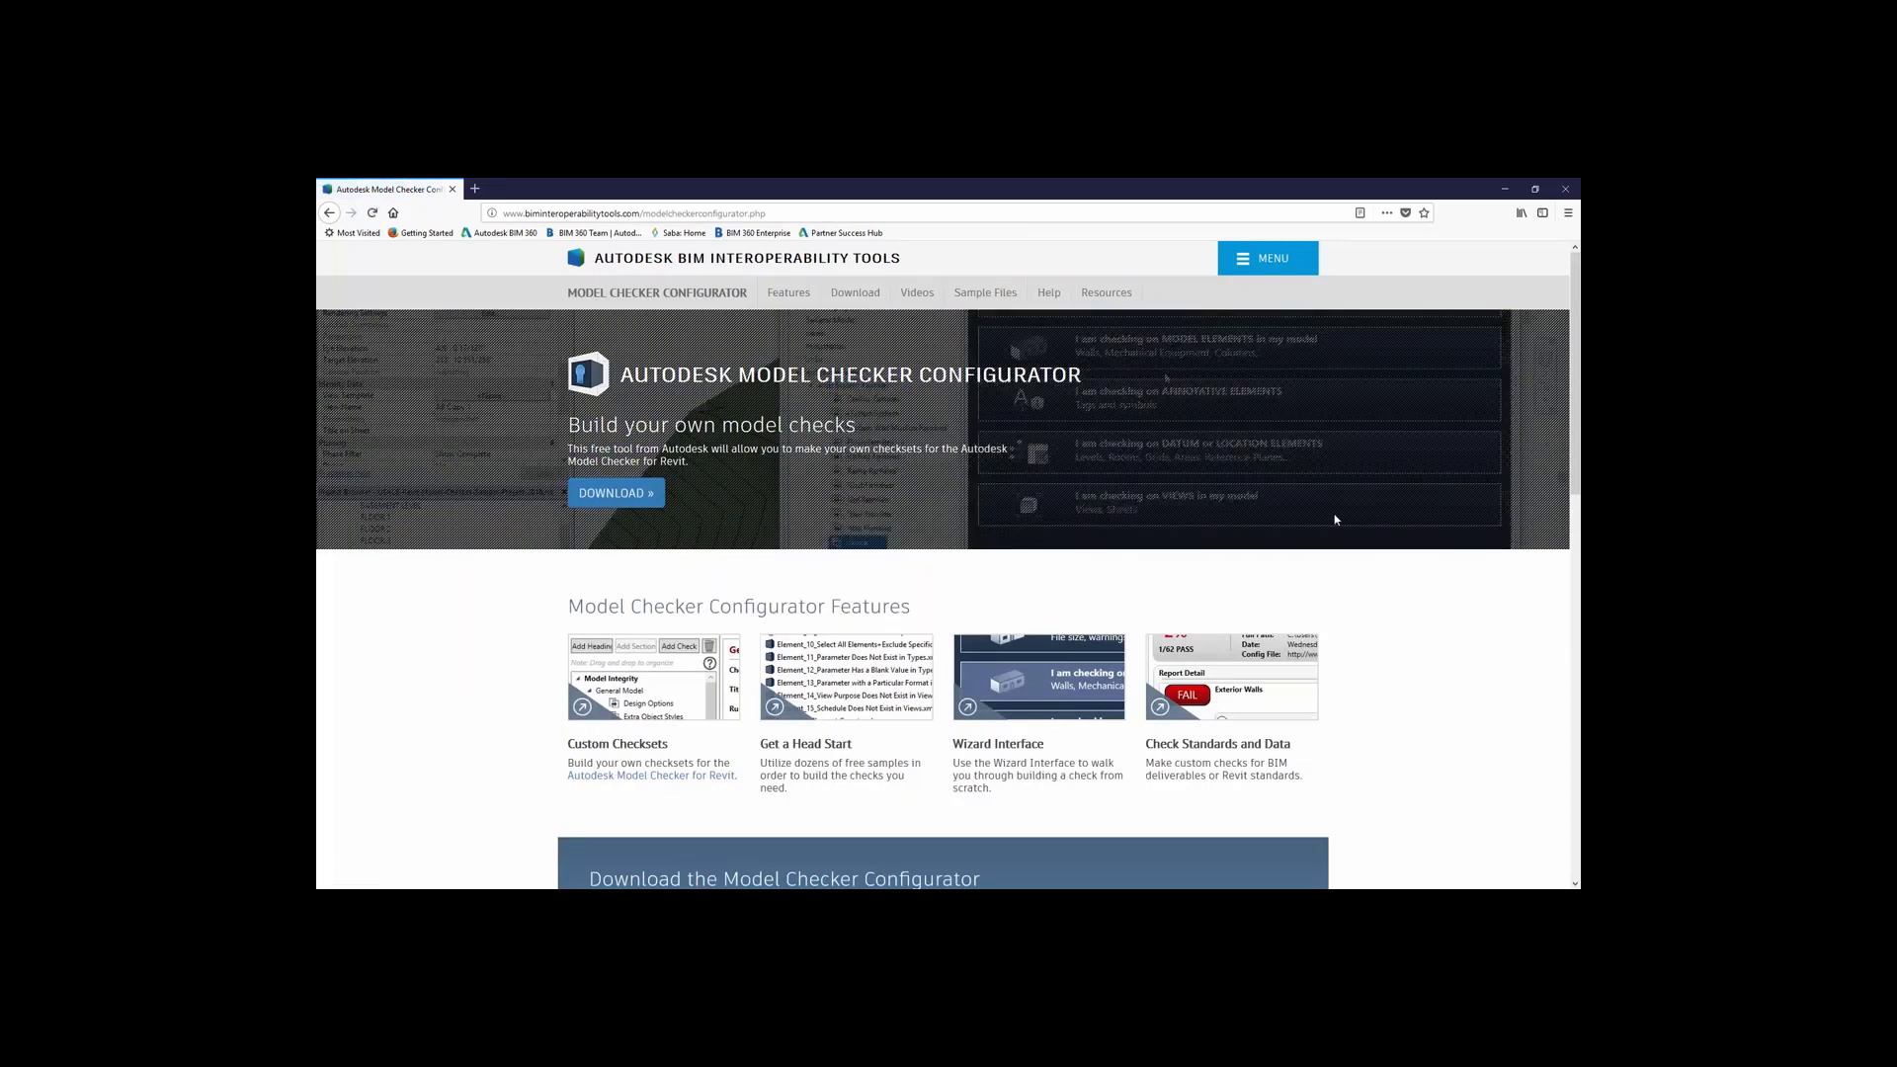
pyautogui.scroll(-2, 1373, 583)
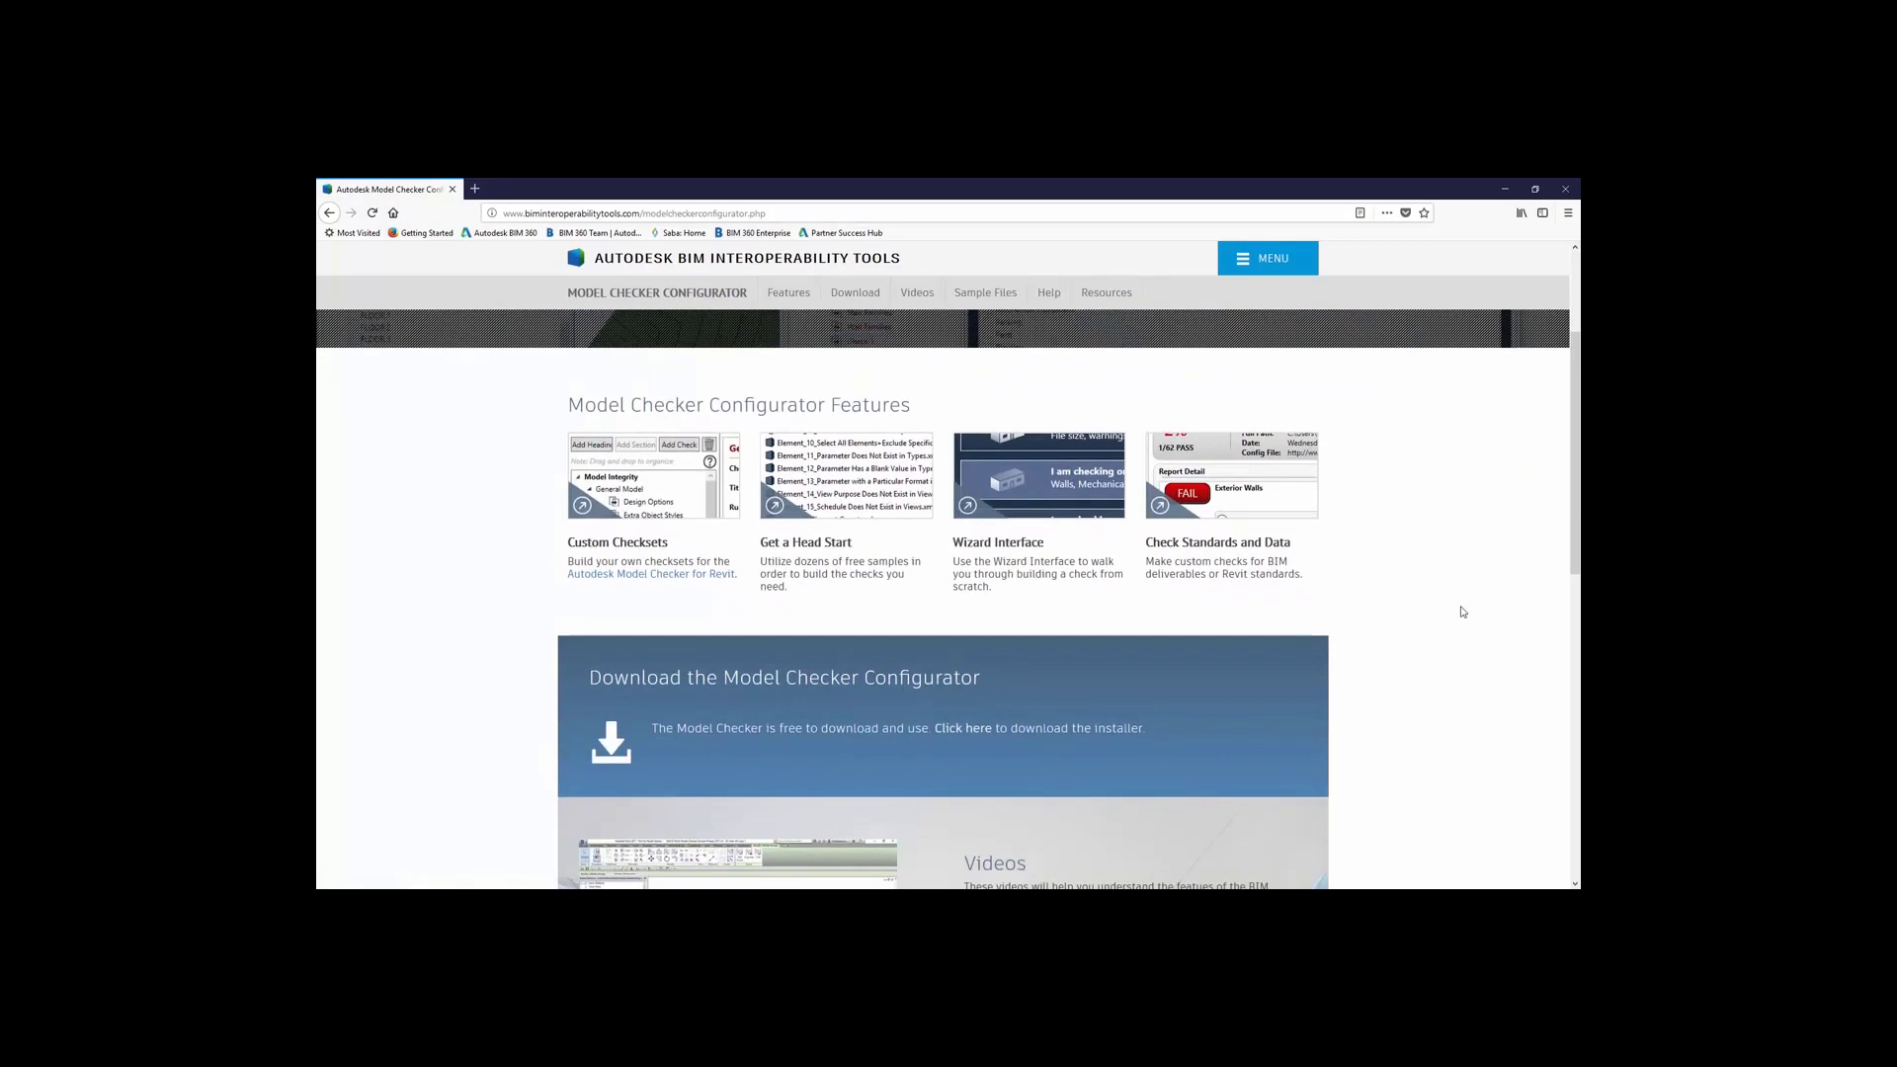
pyautogui.scroll(-3, 1463, 611)
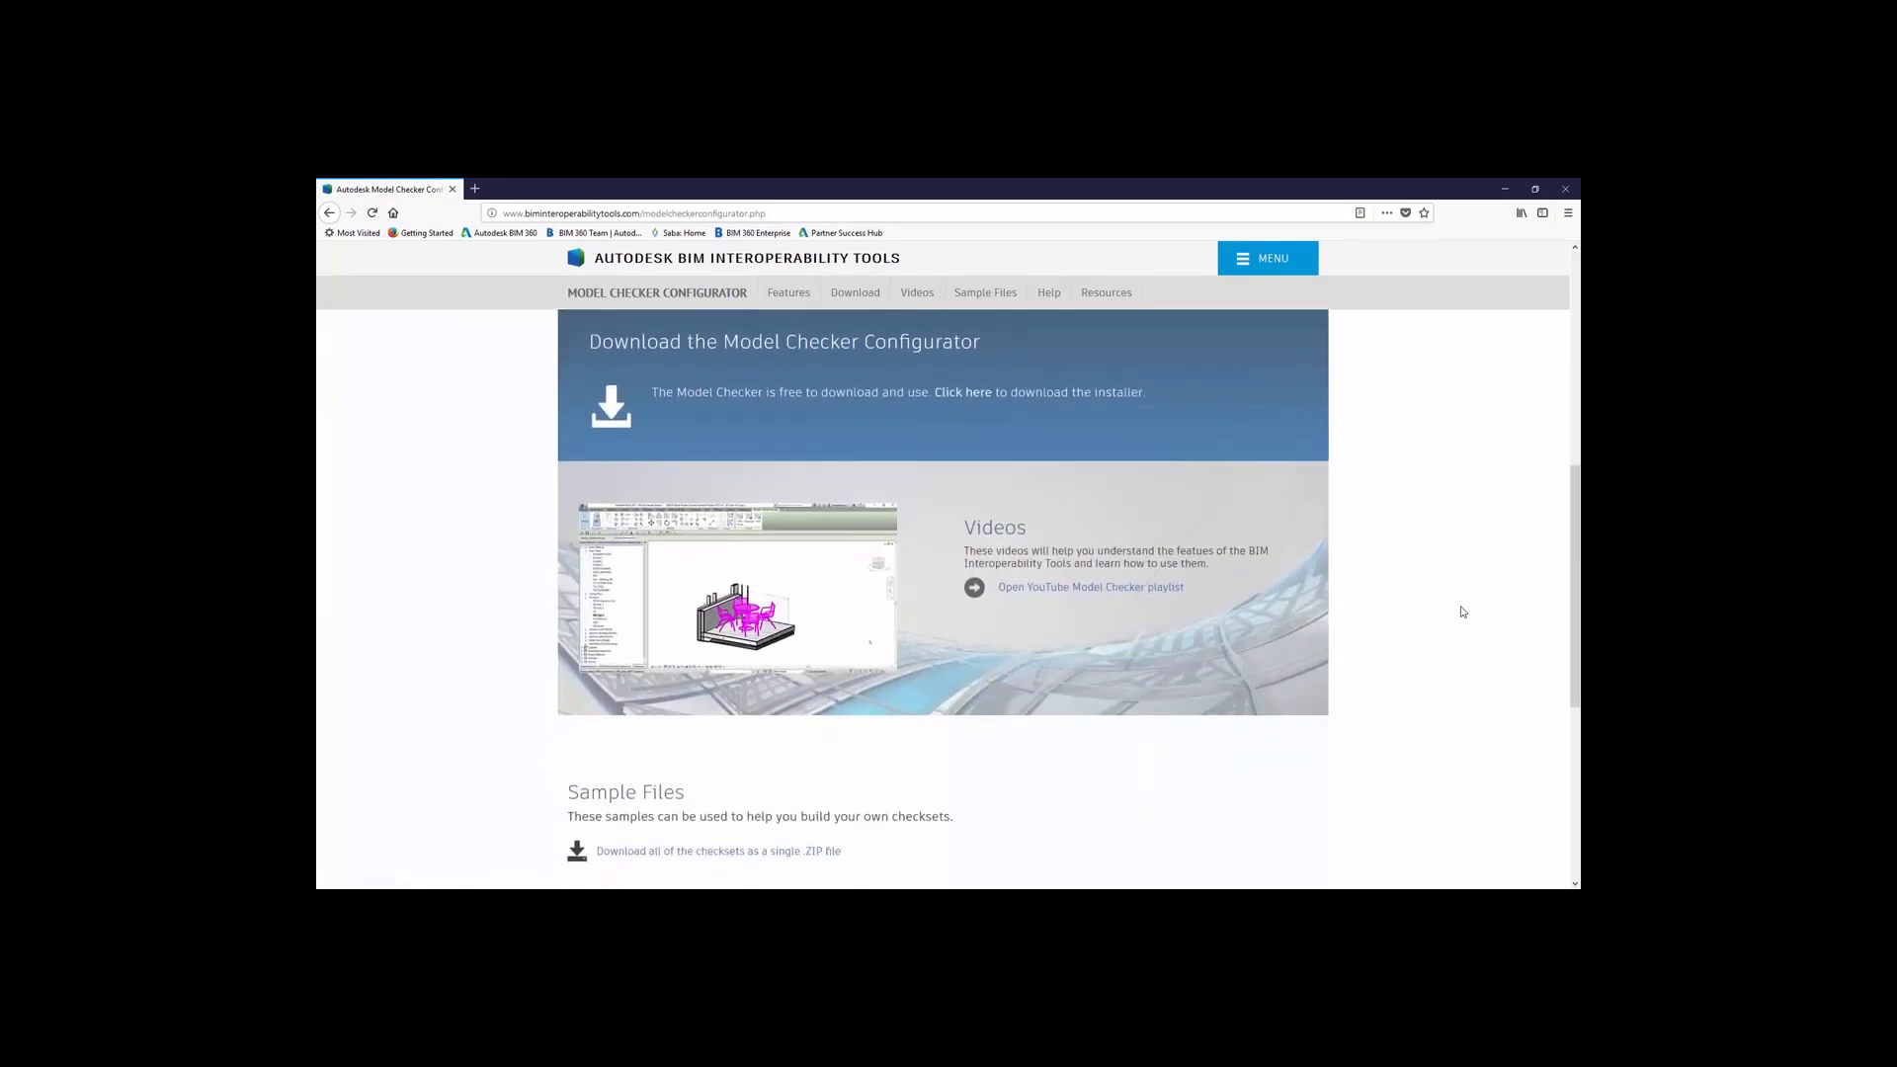
pyautogui.scroll(-3, 1463, 611)
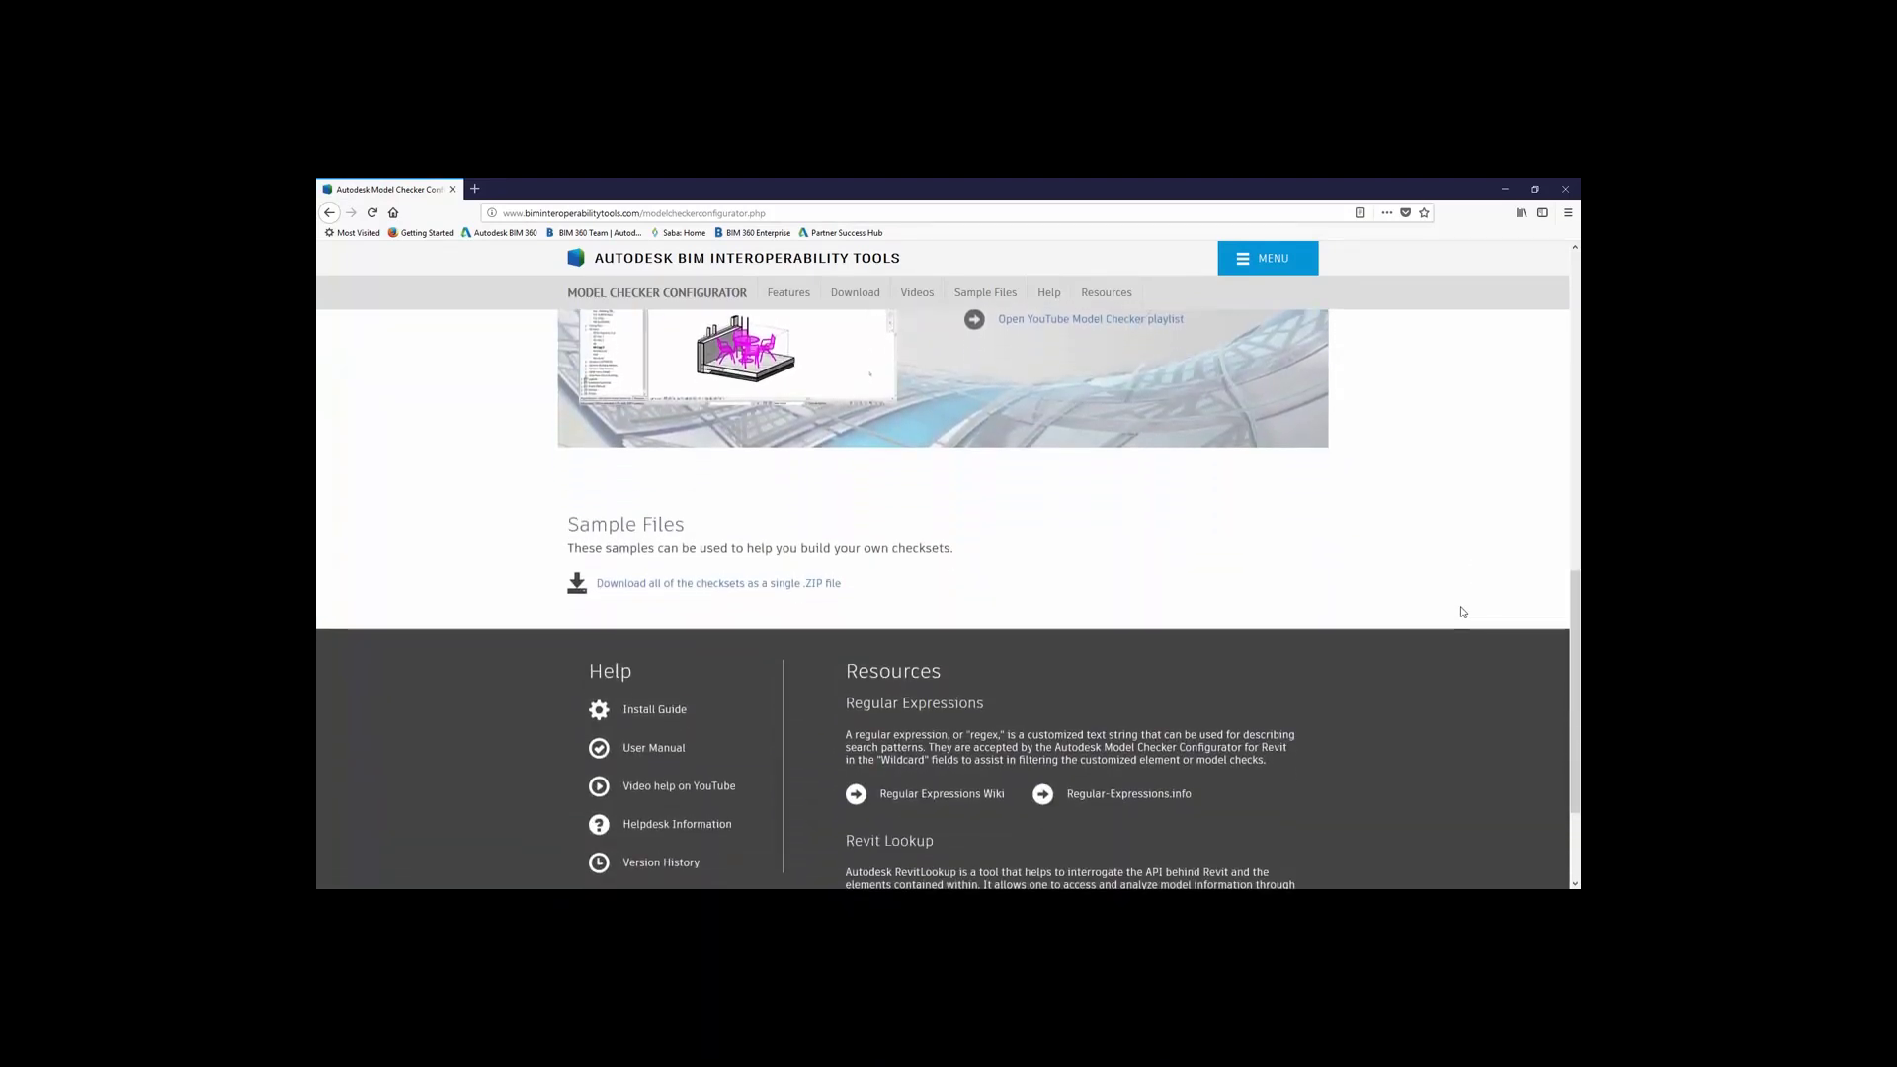
pyautogui.scroll(3, 1463, 612)
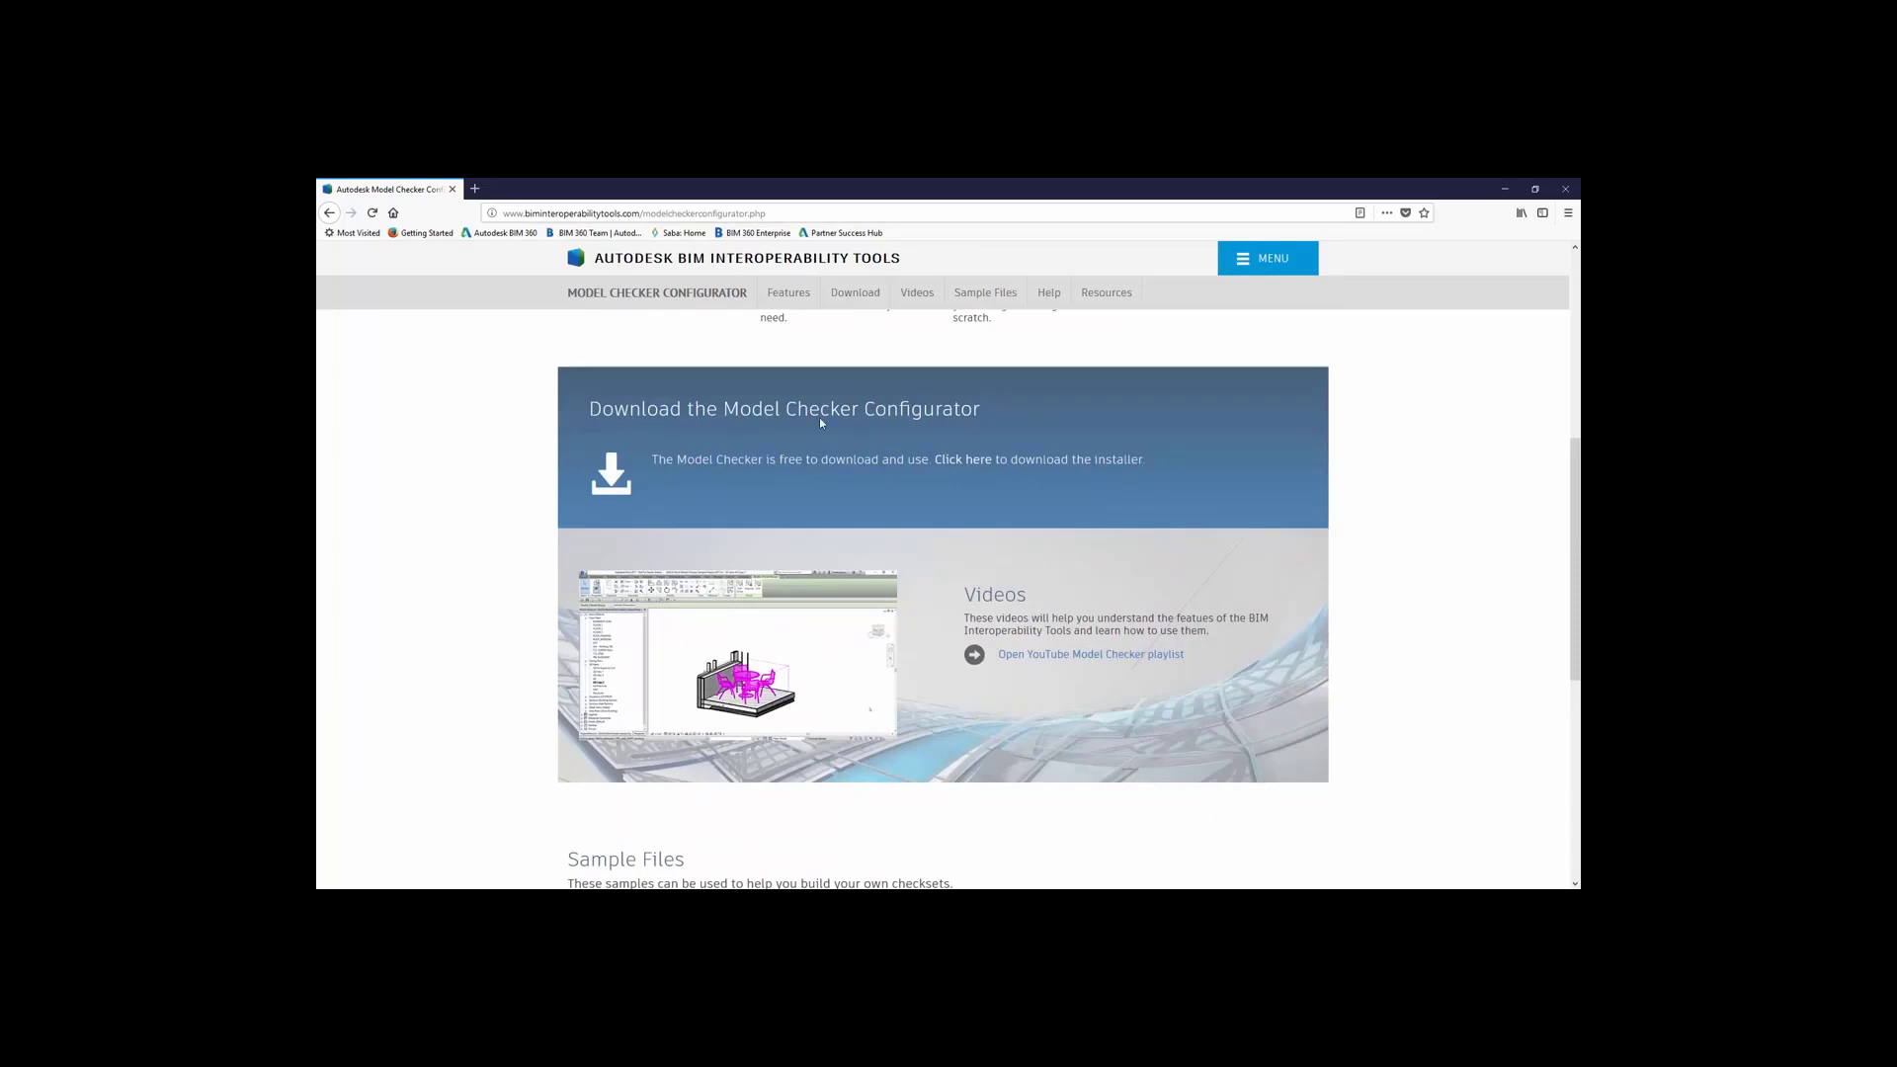
pyautogui.click(329, 213)
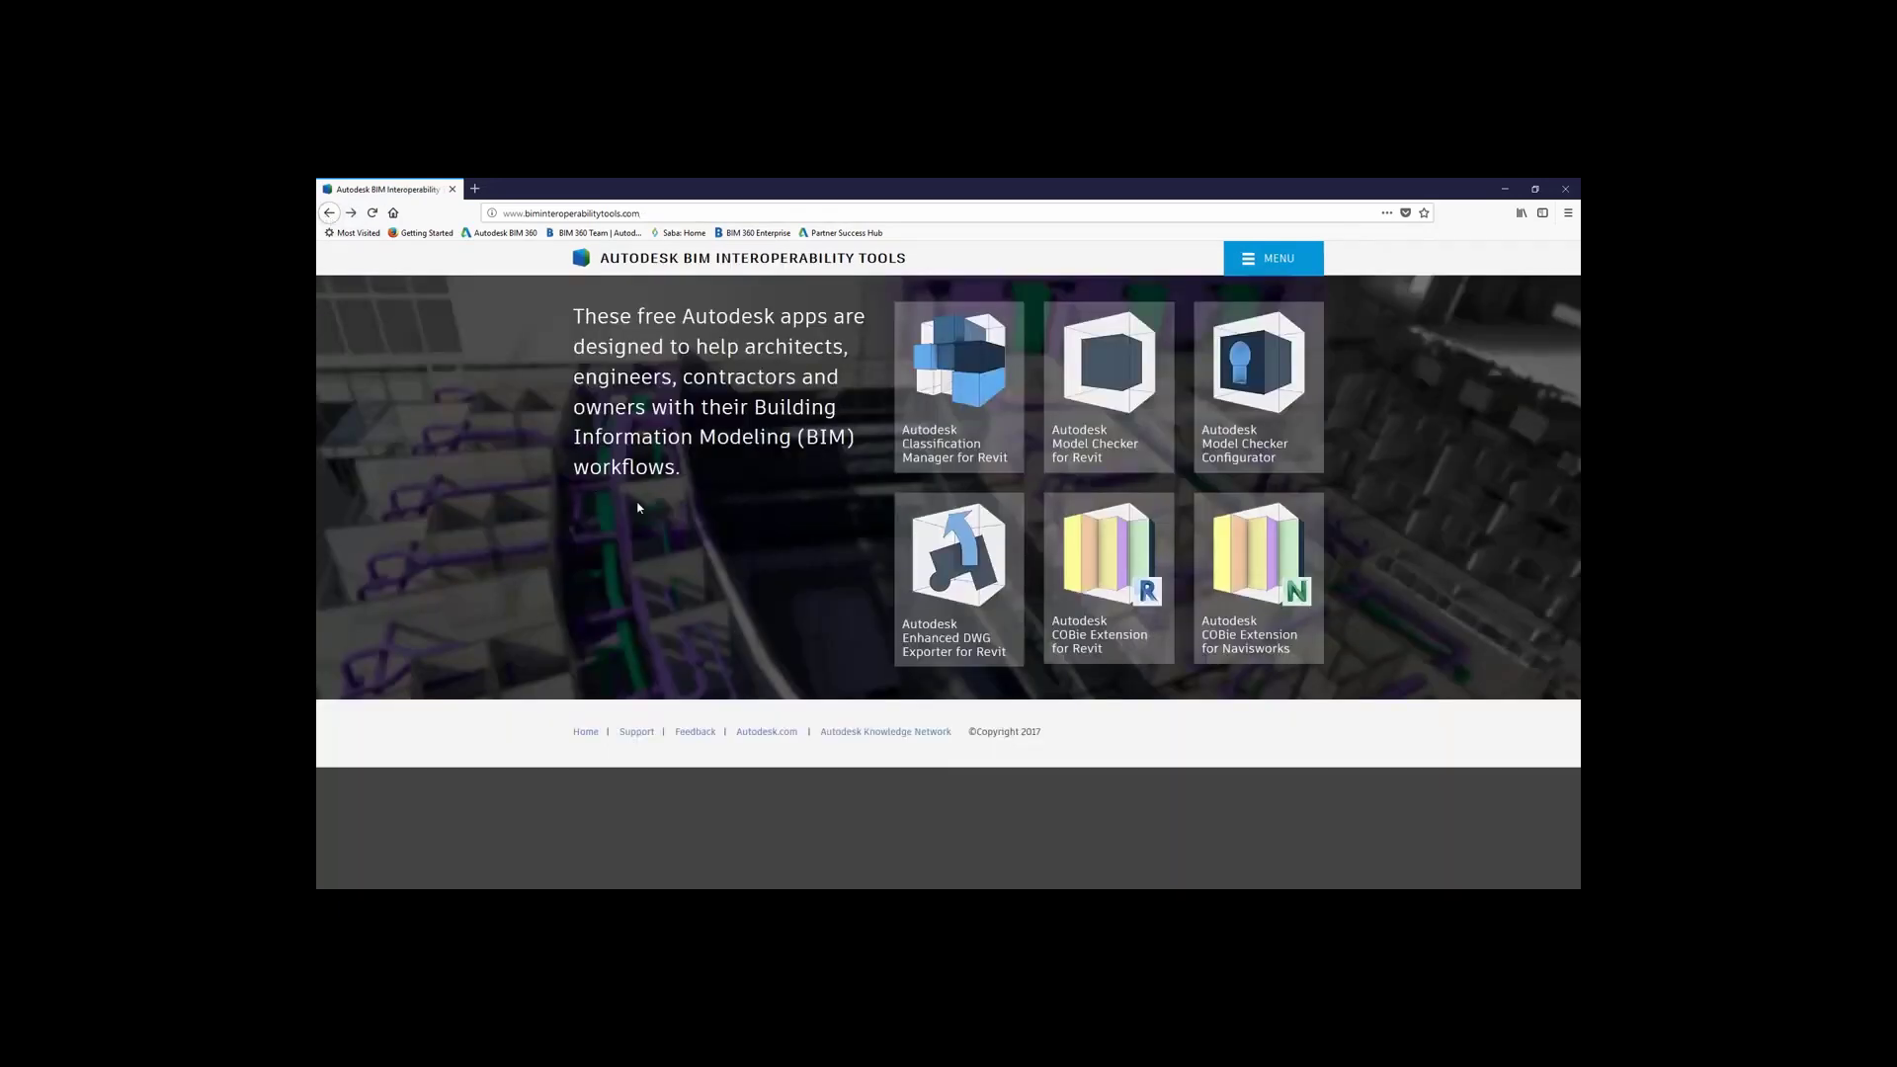
# Step: Check the Model Checker for Revit downloads by Revit version, then minimize the browser to reach Revit
pyautogui.click(1136, 402)
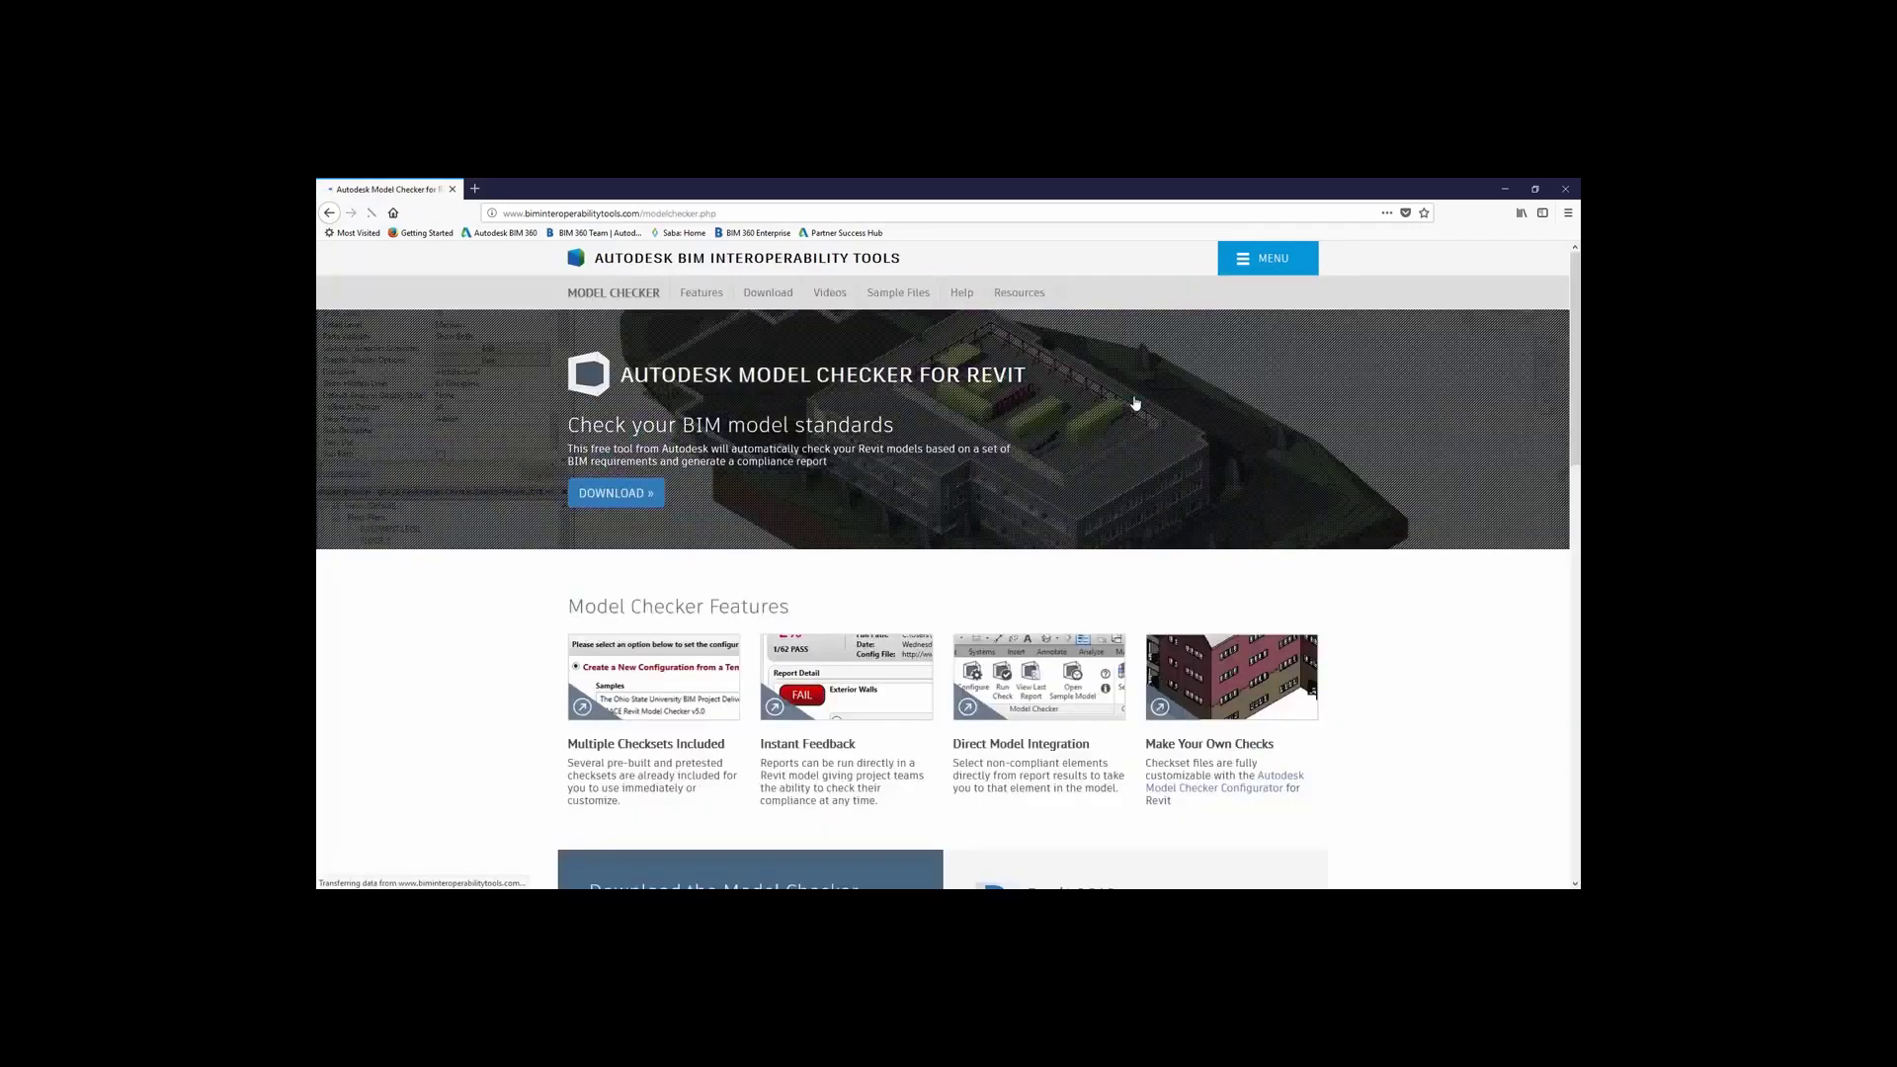
pyautogui.scroll(-3, 1425, 578)
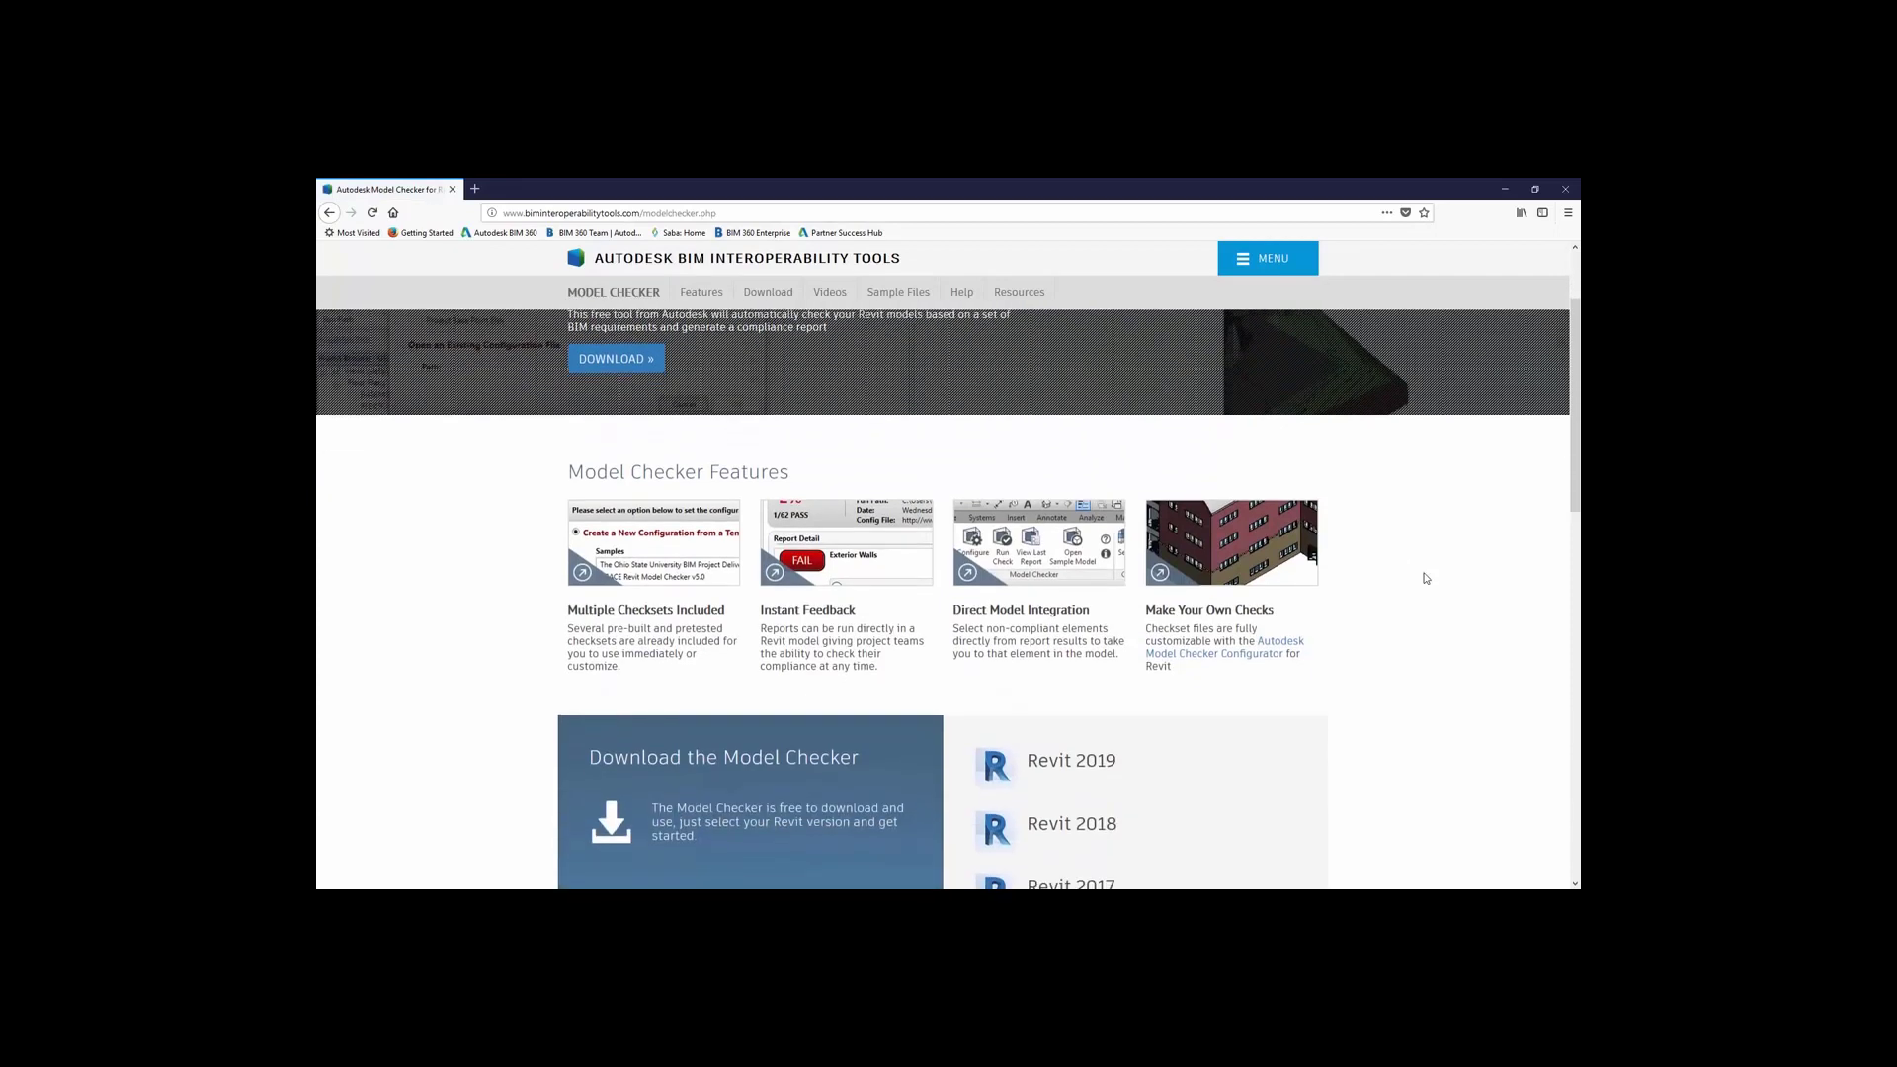
pyautogui.scroll(-1, 1422, 579)
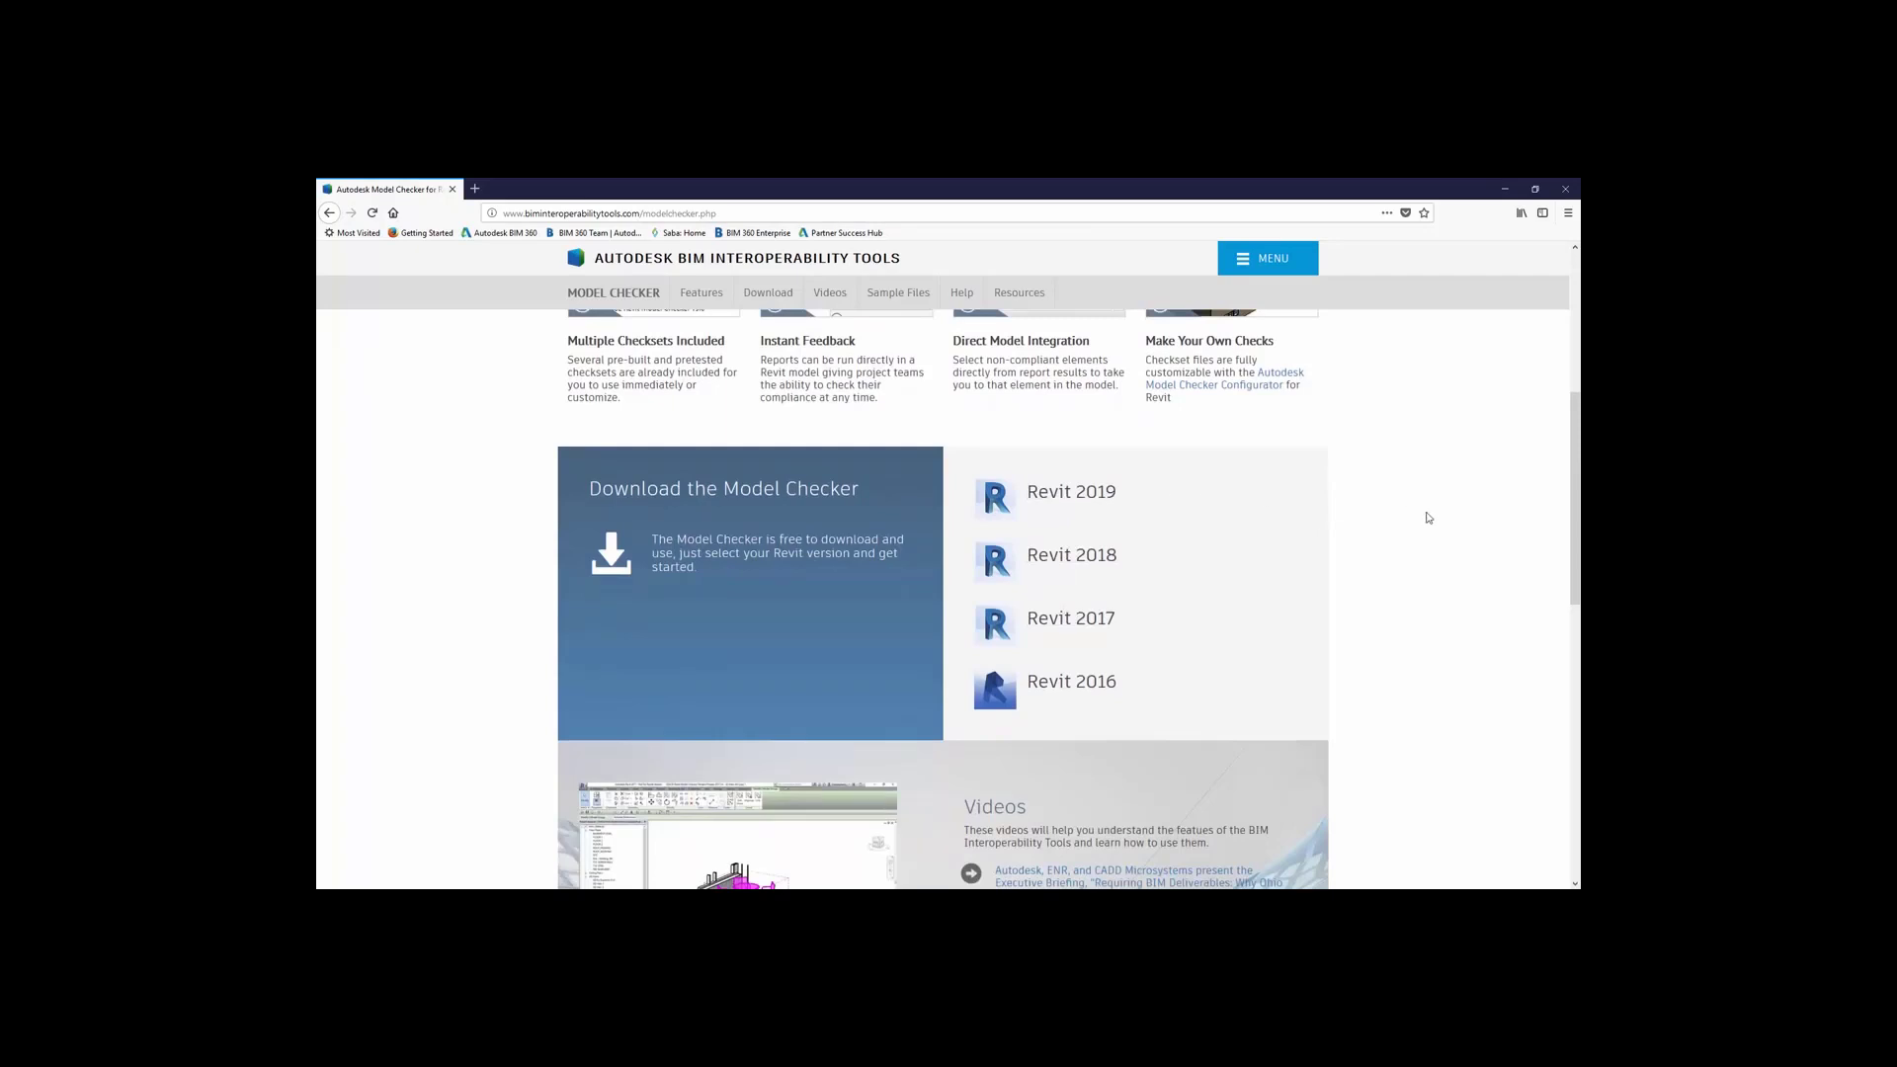
pyautogui.click(1512, 199)
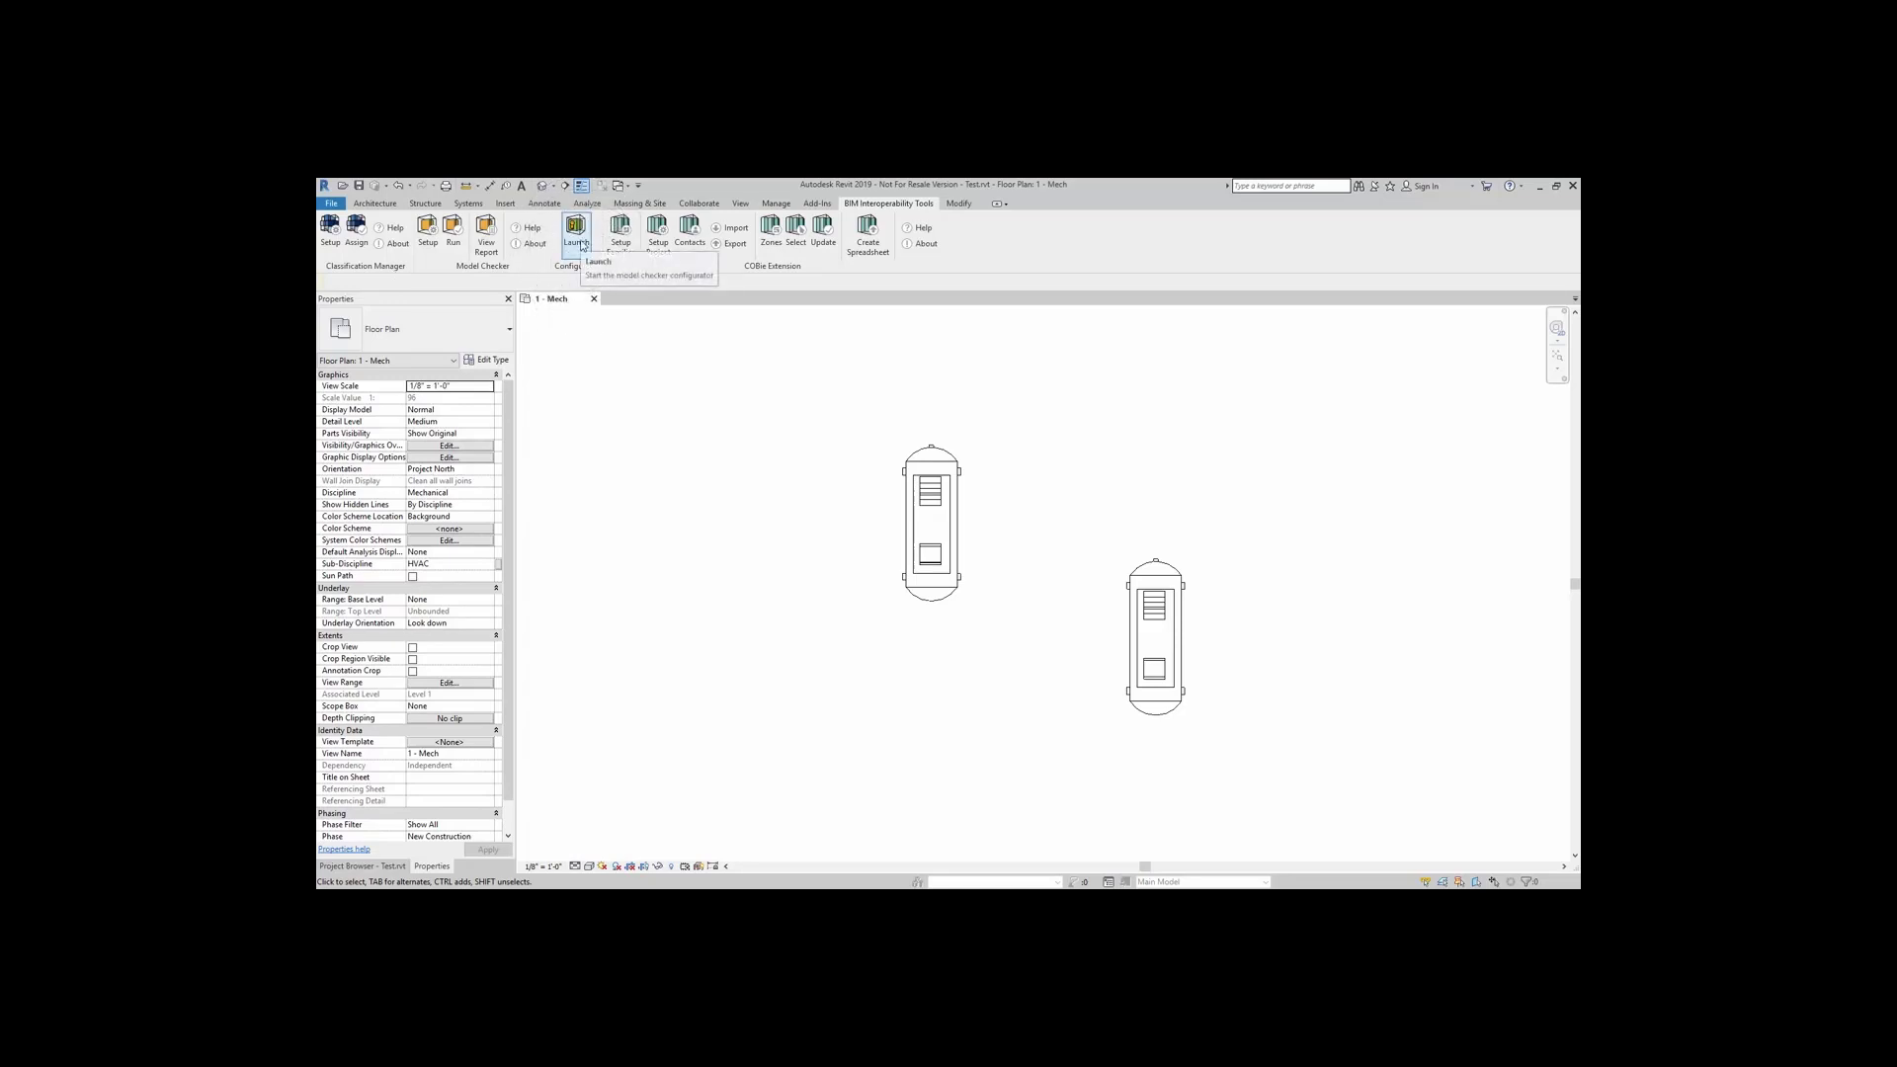
# Step: Launch the Model Checker Configurator from the BIM Interoperability Tools ribbon tab
pyautogui.click(582, 245)
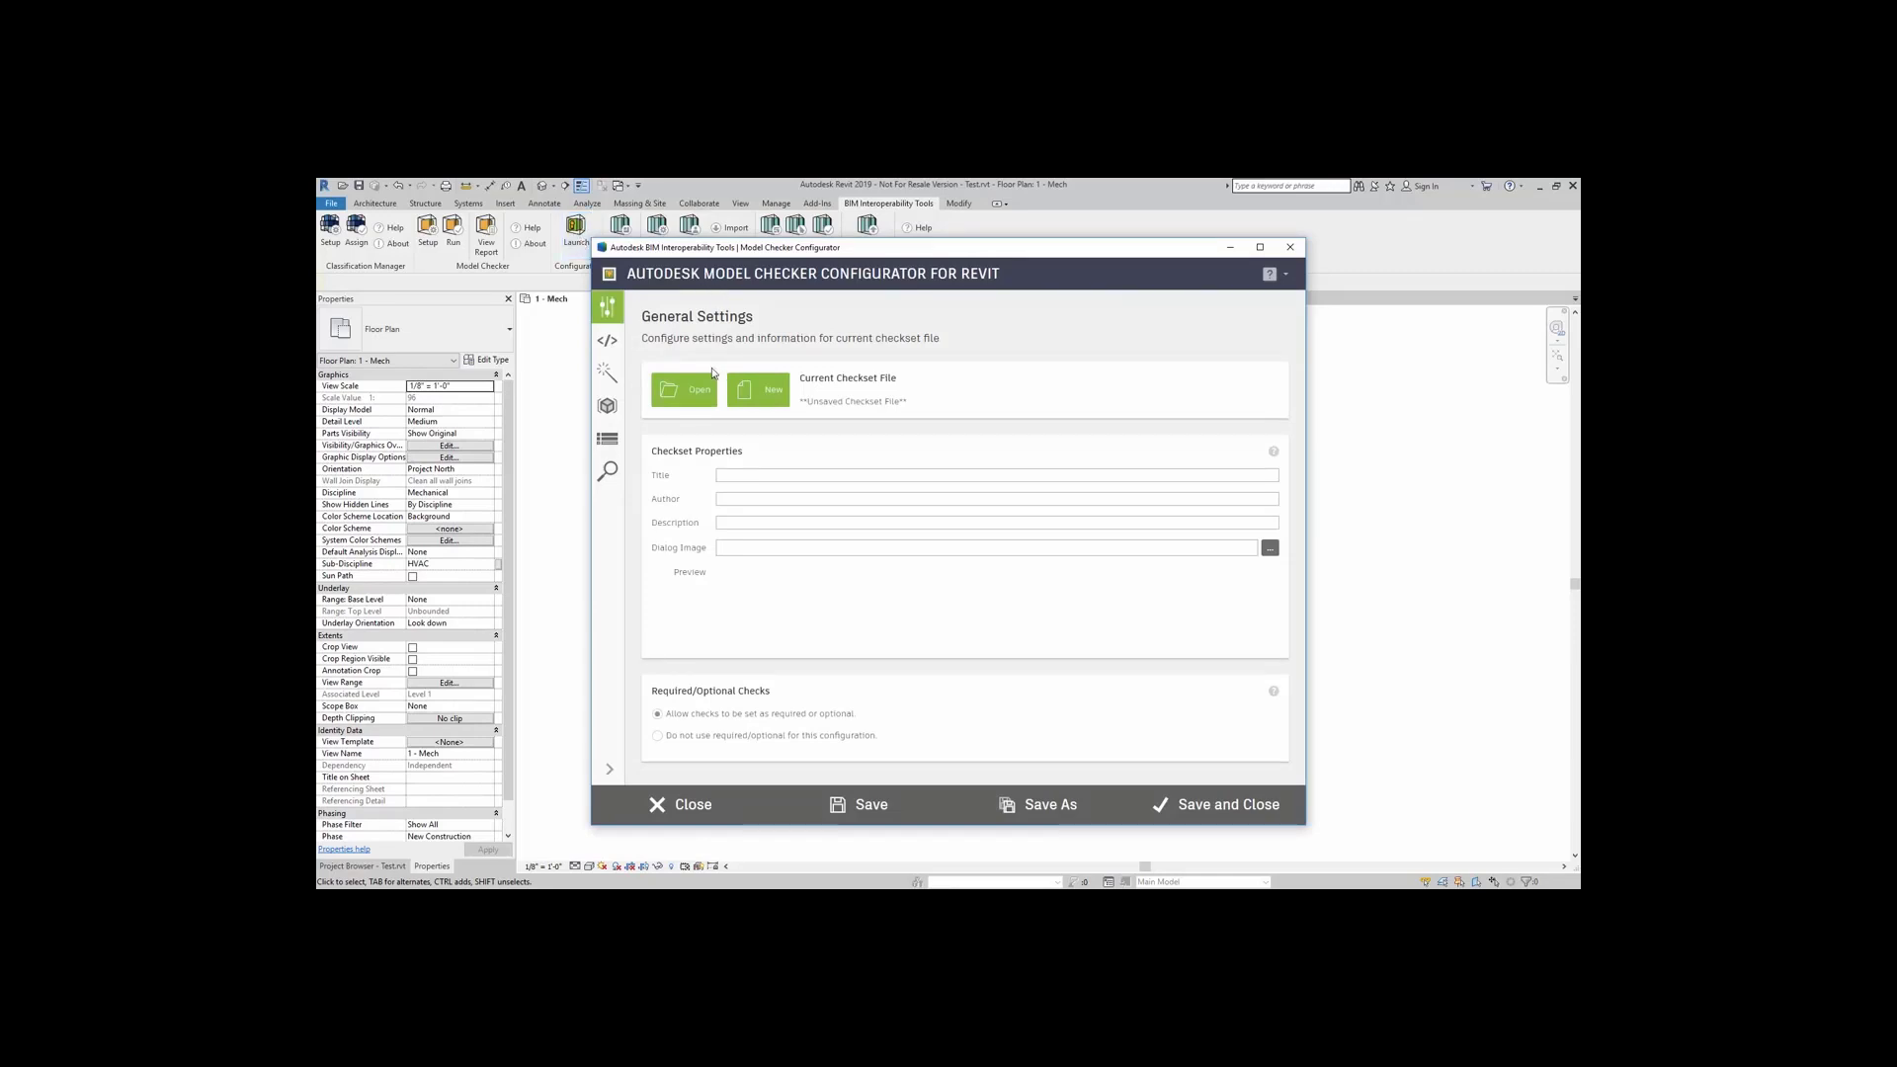
# Step: Open the Western Michigan University checkset from the Public Library in the Configurator
pyautogui.click(711, 384)
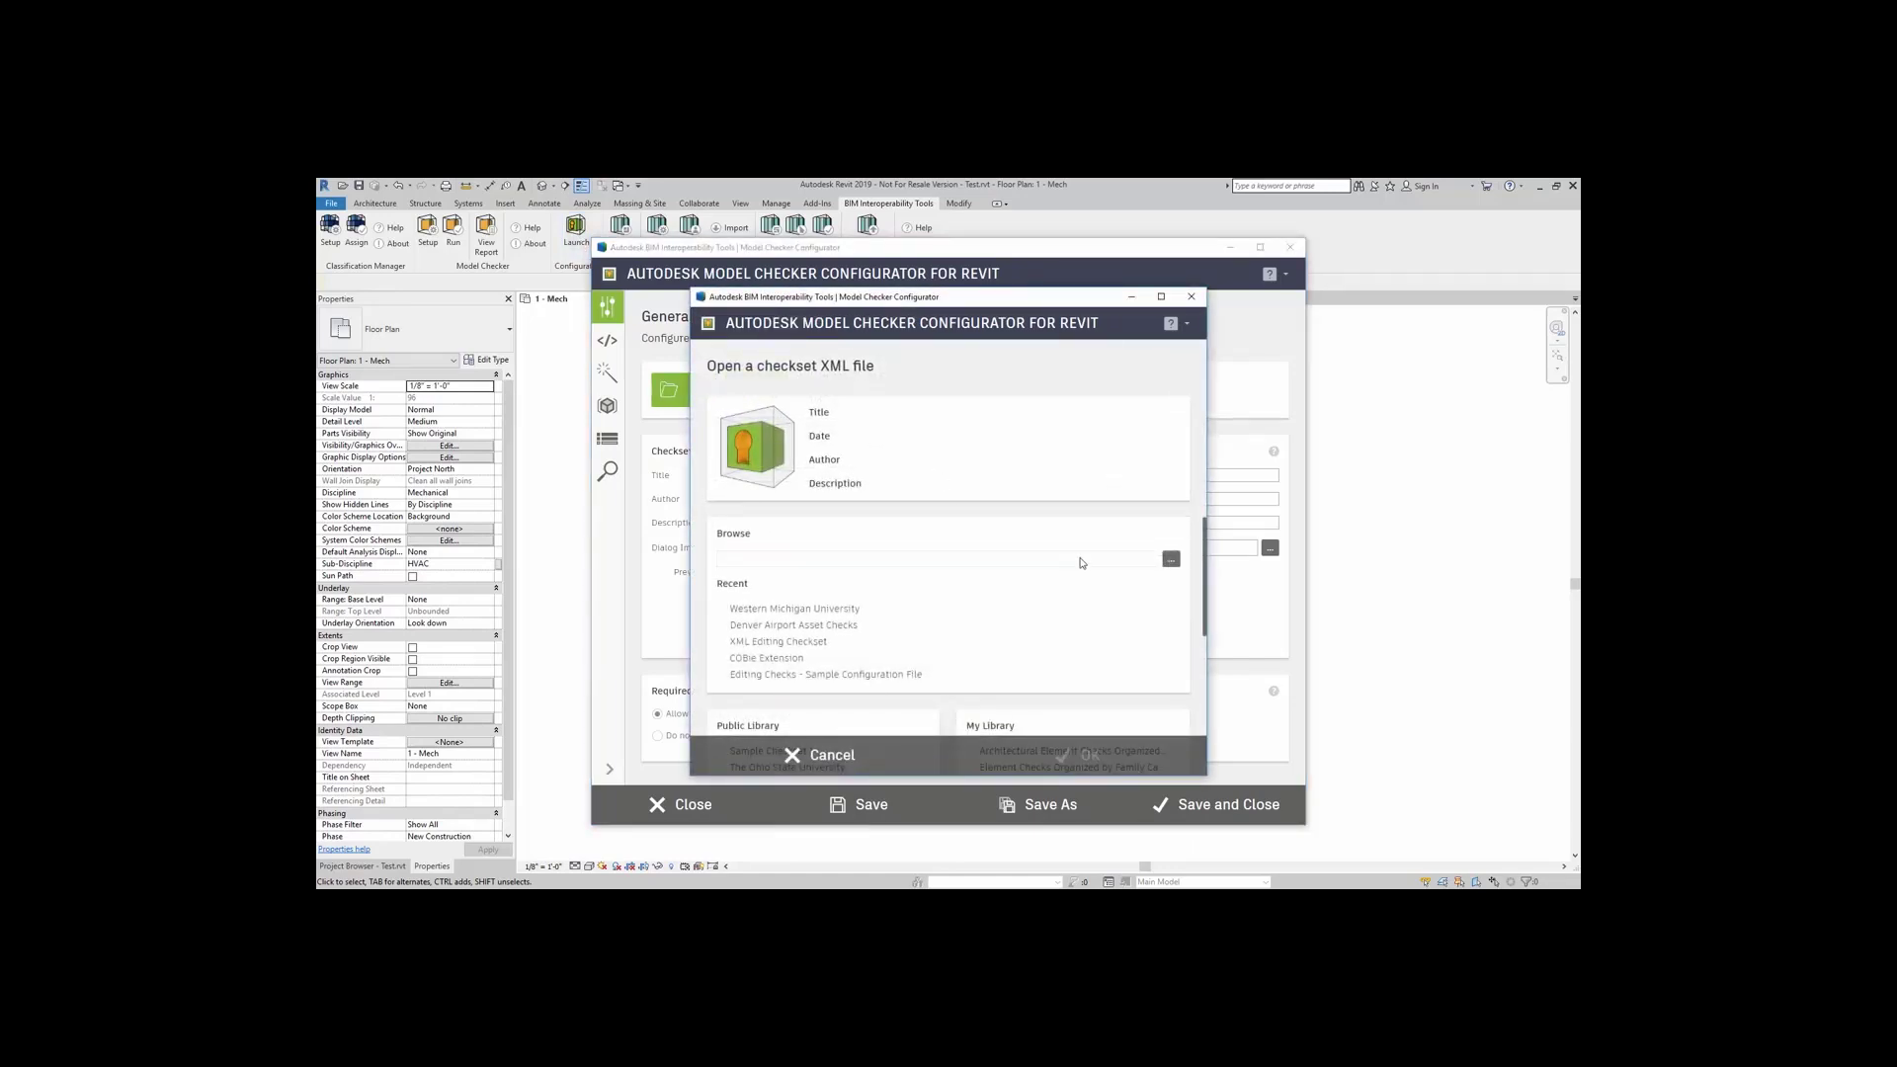
pyautogui.click(1161, 571)
pyautogui.scroll(-2, 1206, 534)
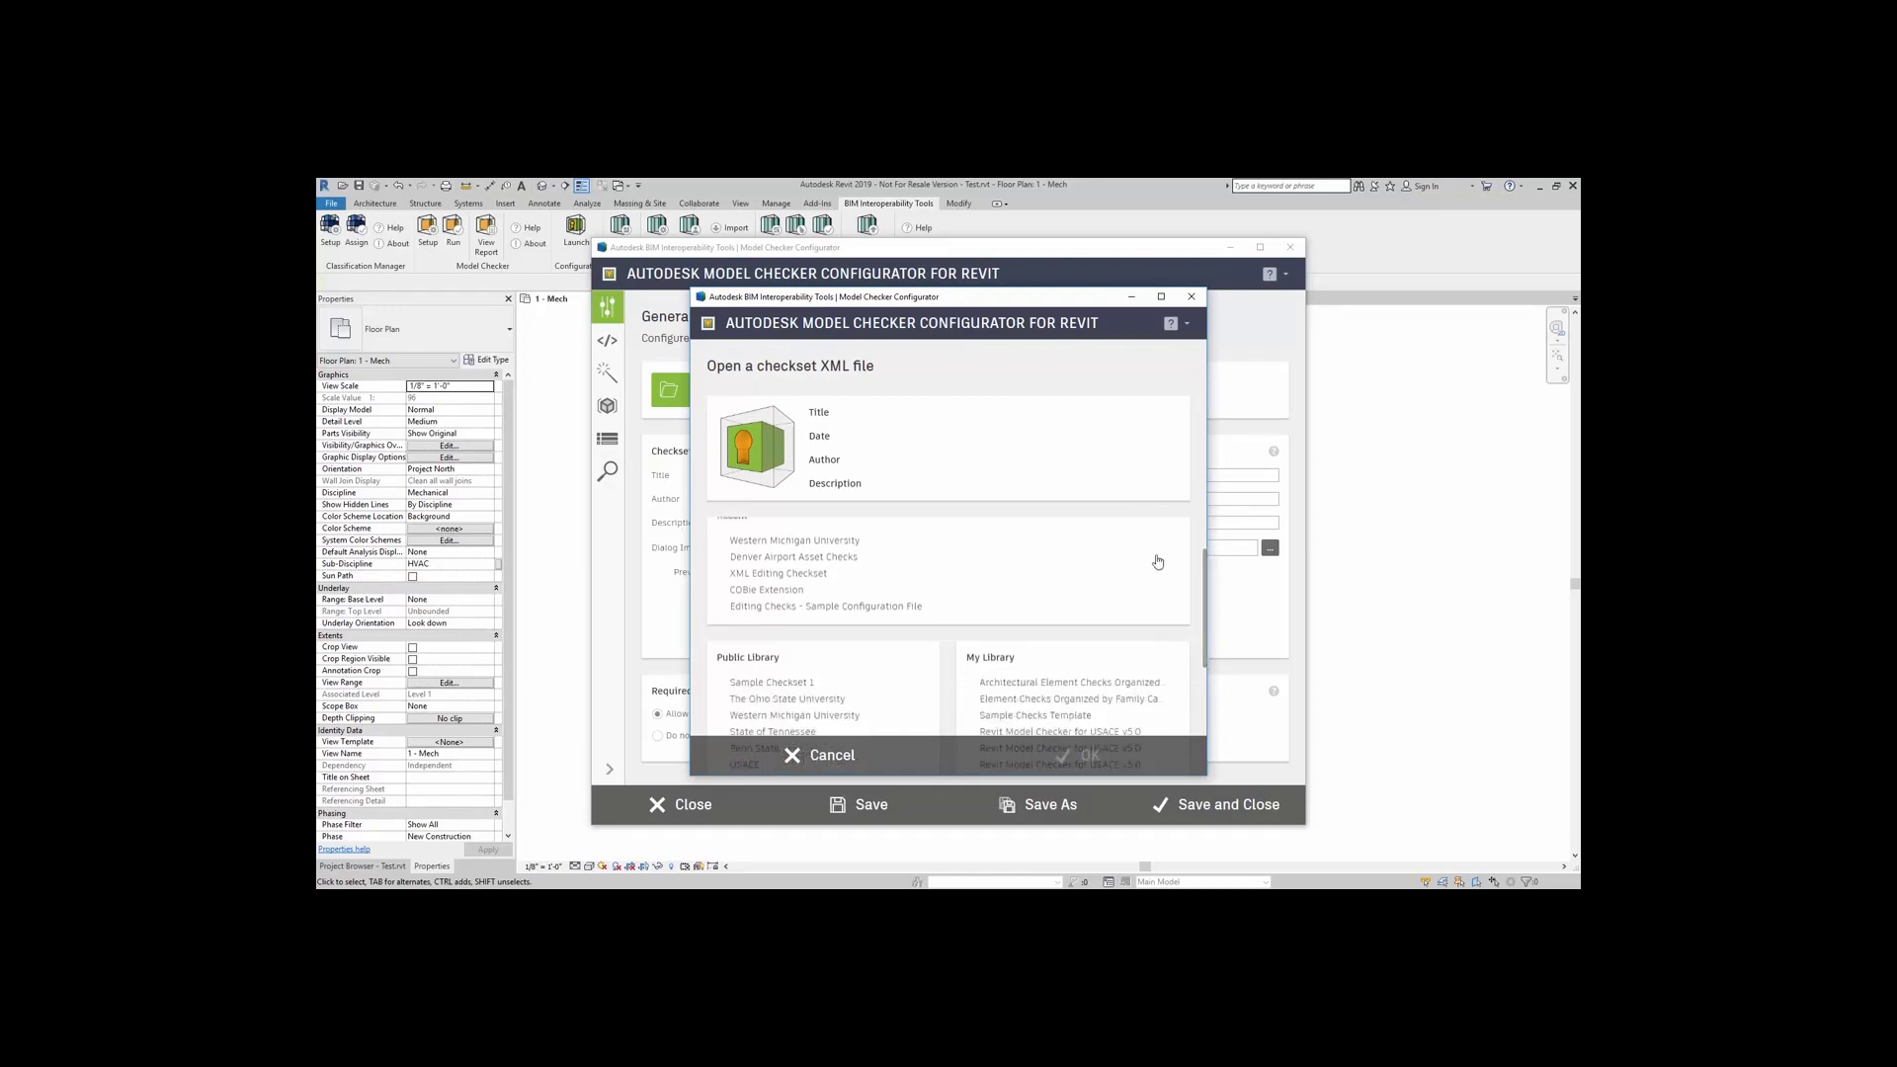
pyautogui.click(970, 587)
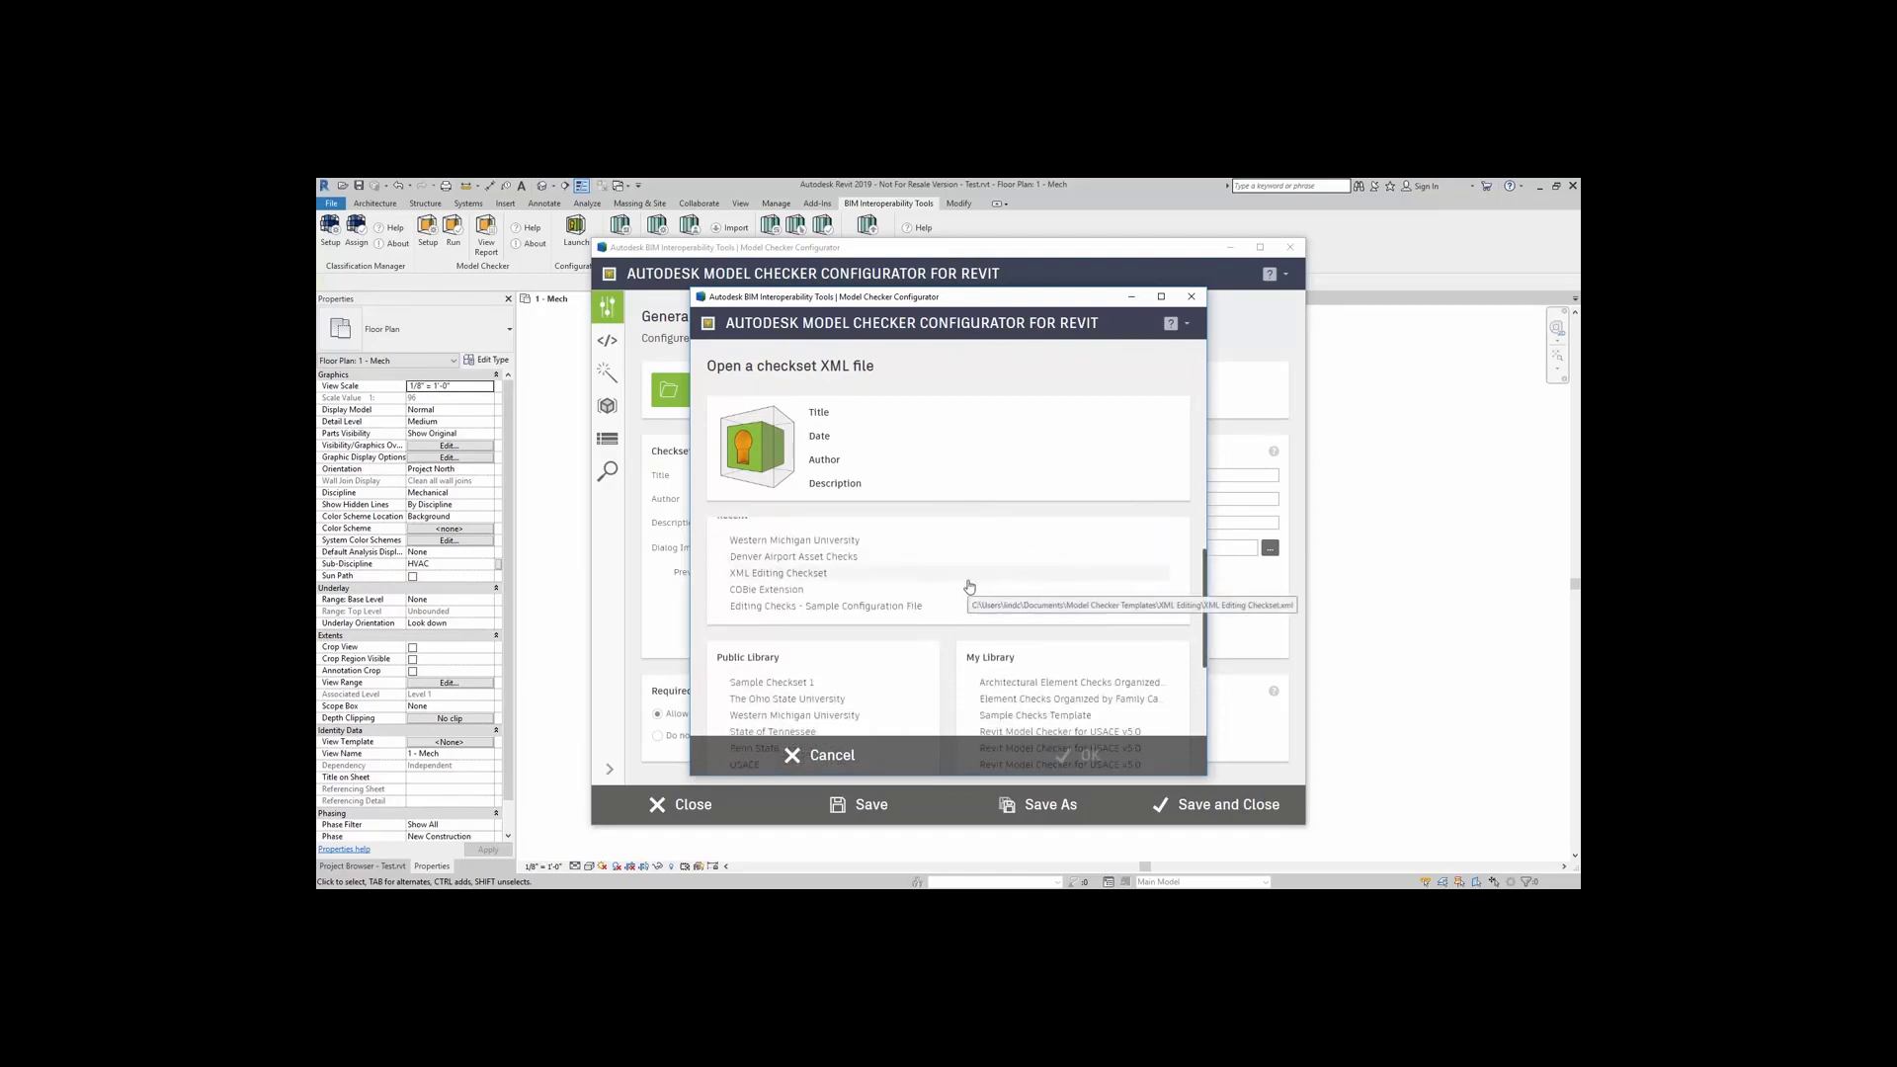
pyautogui.click(969, 587)
pyautogui.moveTo(1205, 583); pyautogui.dragTo(1204, 649)
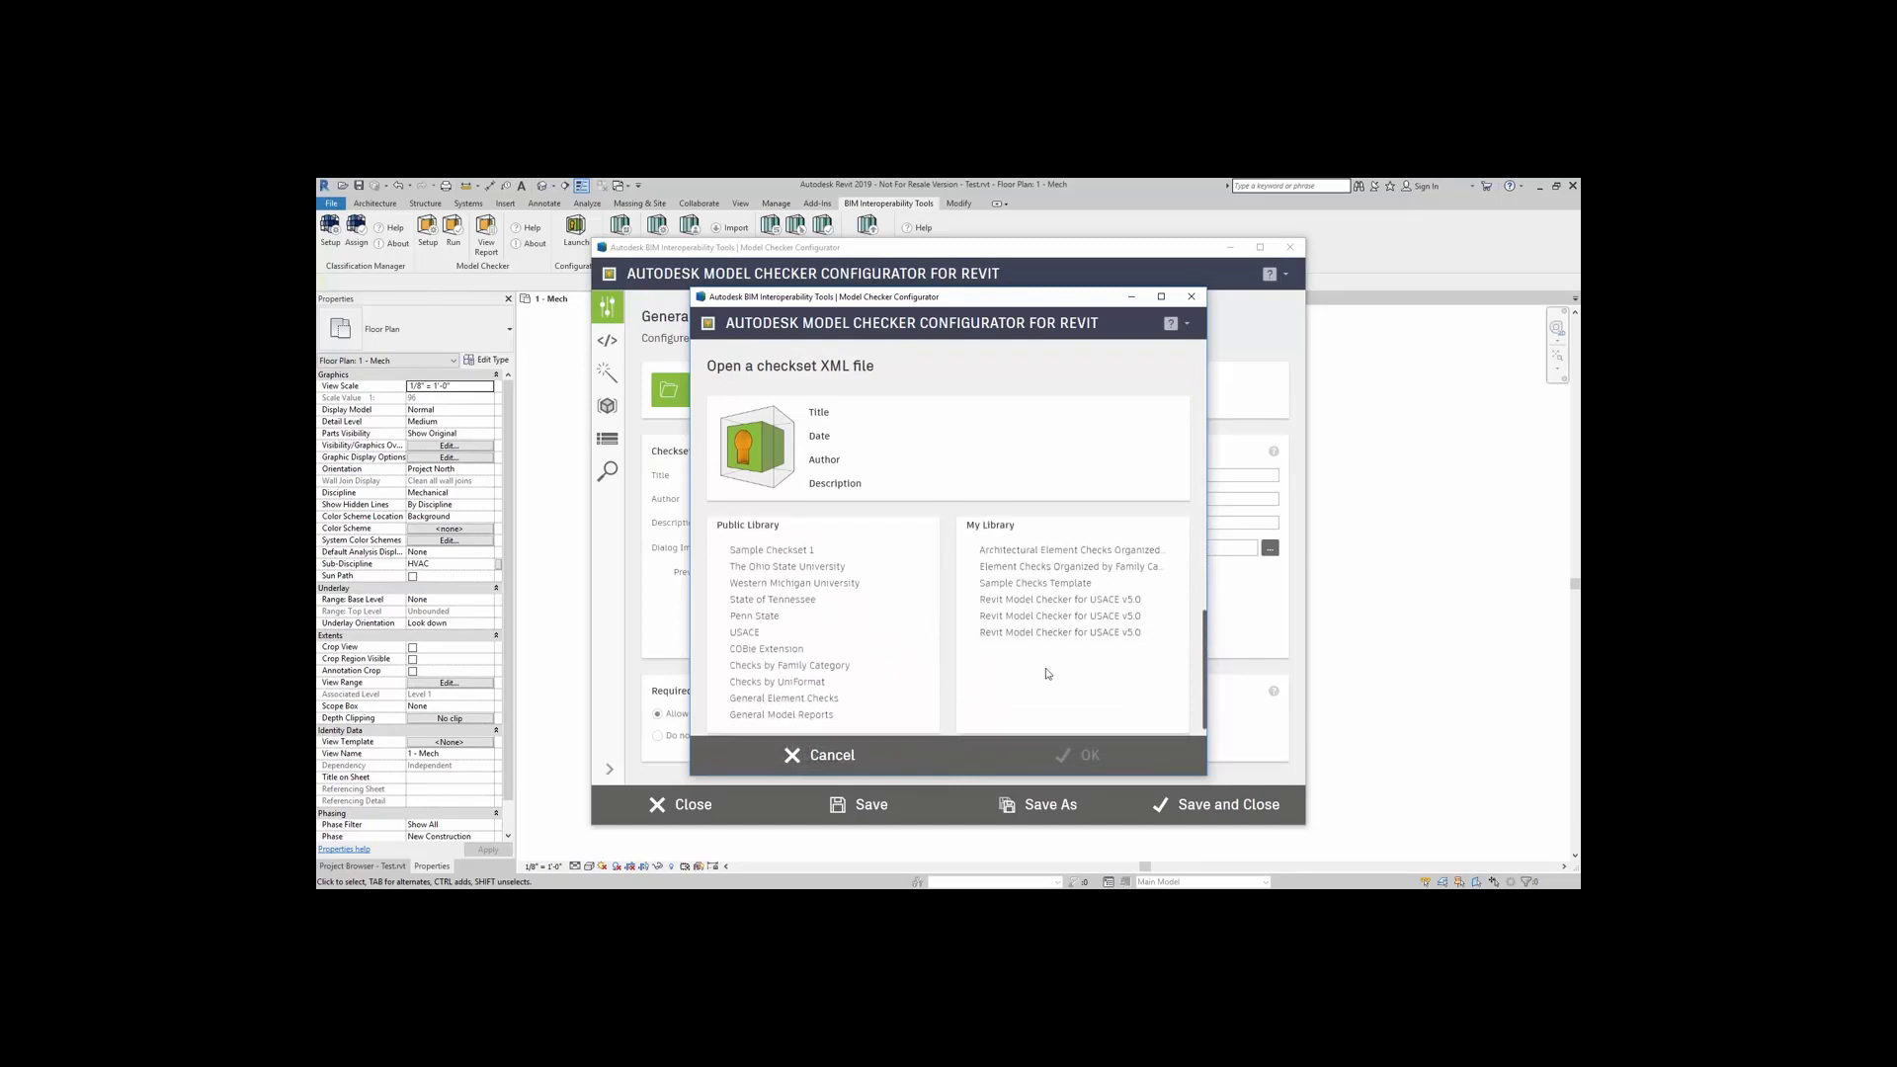
pyautogui.click(850, 587)
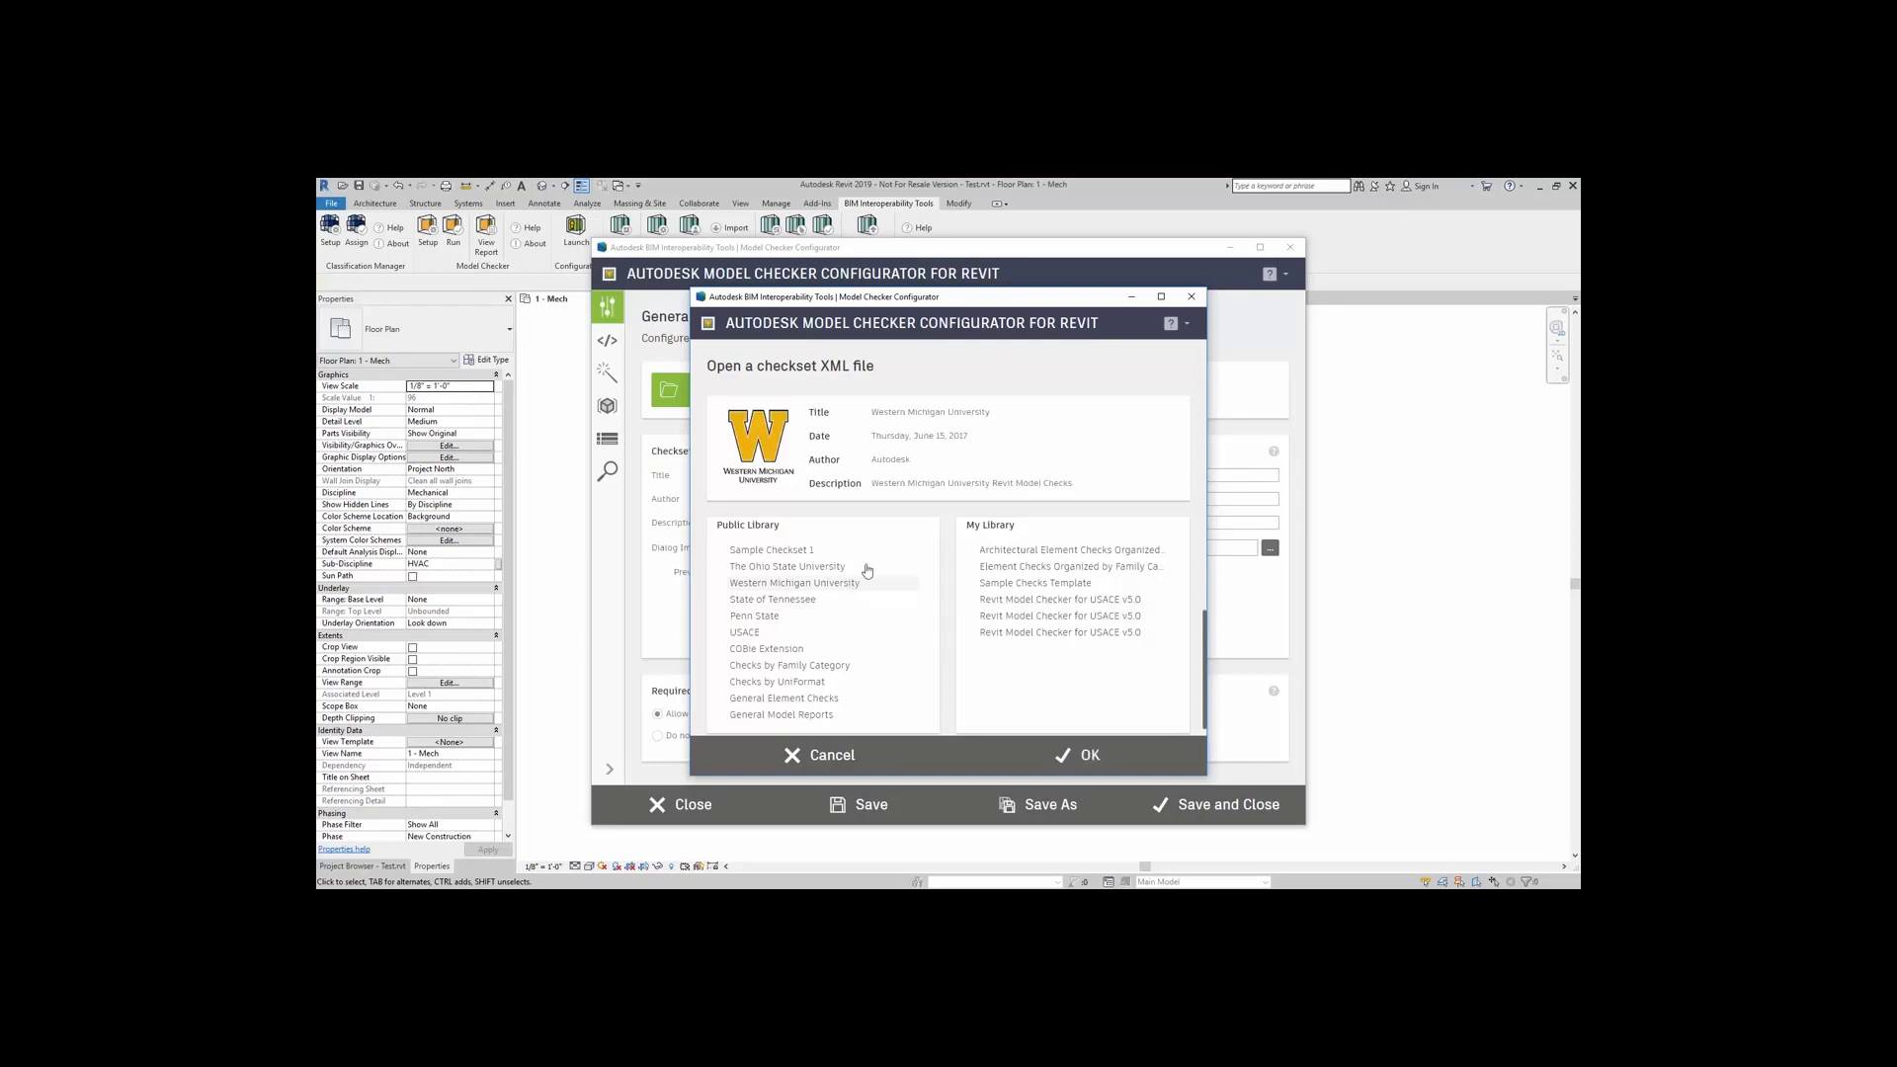
pyautogui.click(930, 472)
pyautogui.click(1103, 767)
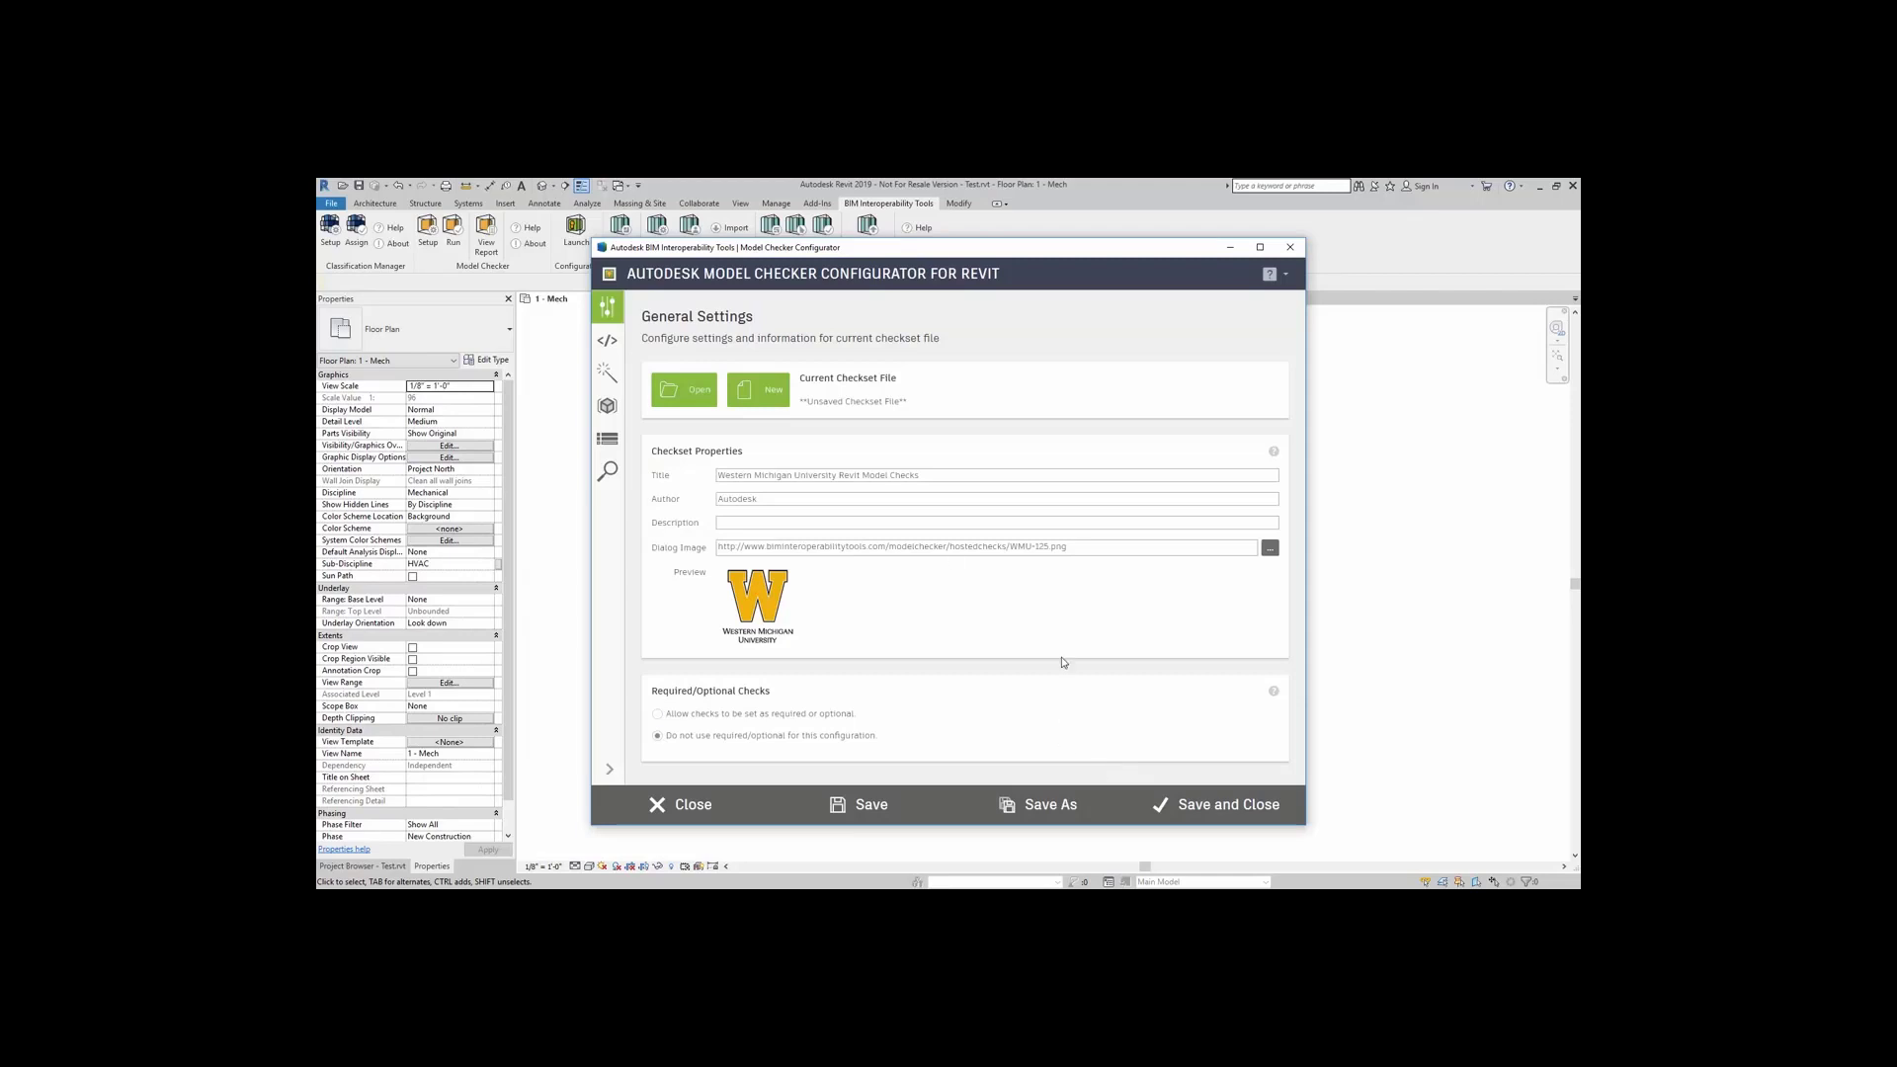
# Step: Show the Structure page and expand Air Compressor's Control Air and House Air checks
pyautogui.click(608, 440)
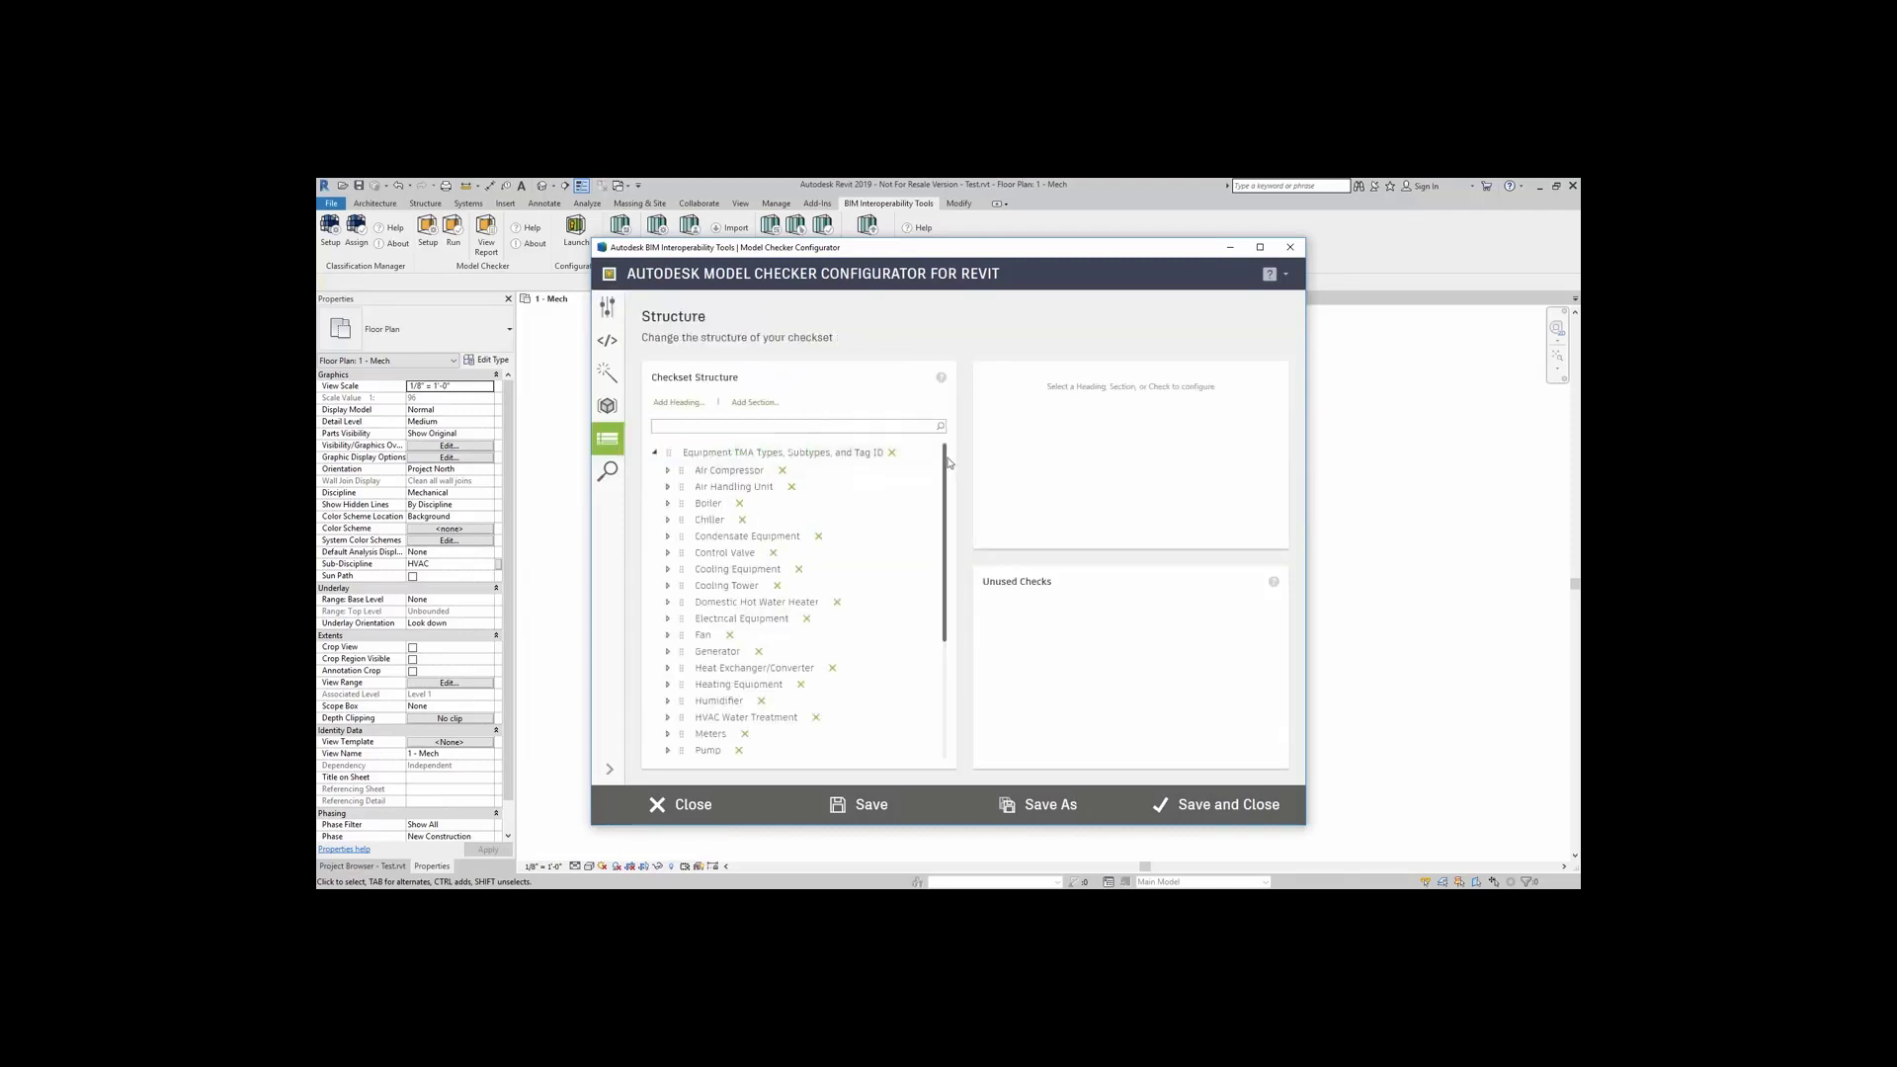
pyautogui.scroll(-2, 946, 492)
pyautogui.moveTo(946, 492); pyautogui.dragTo(957, 602)
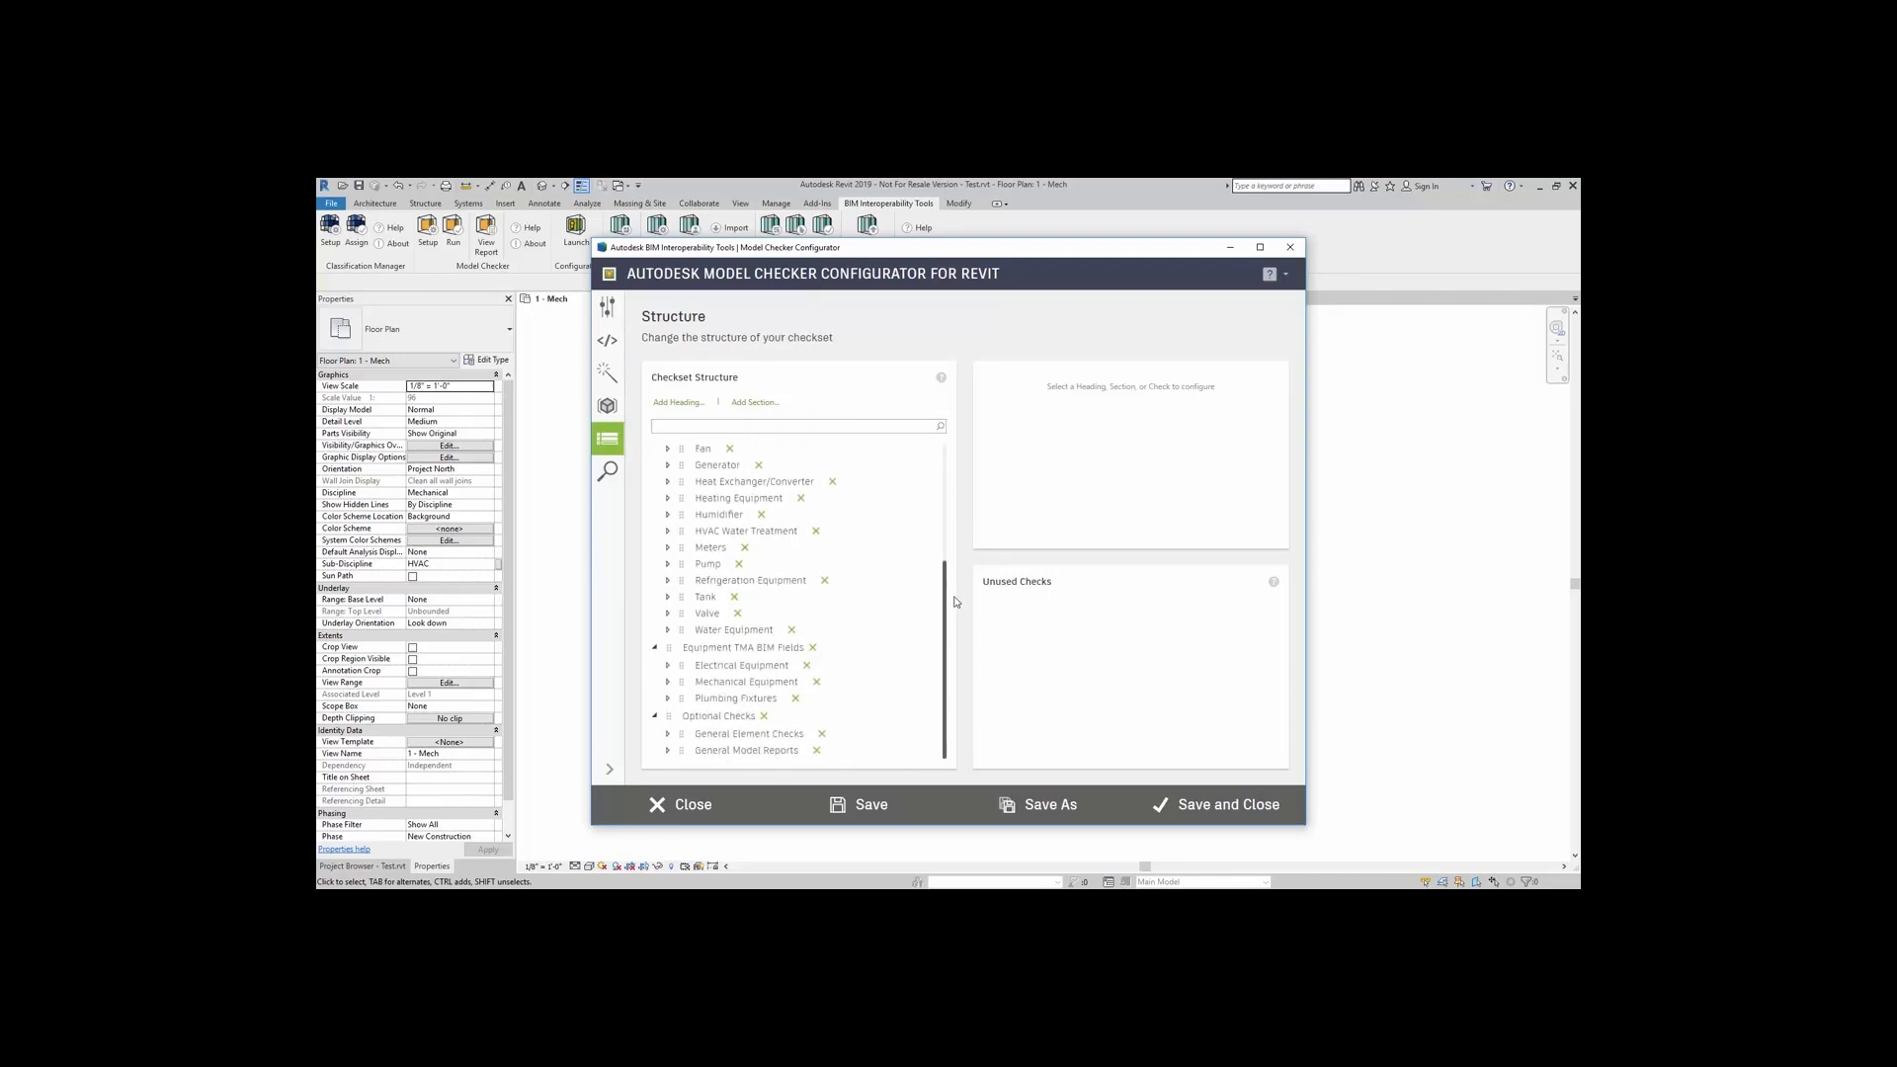
pyautogui.scroll(4, 938, 443)
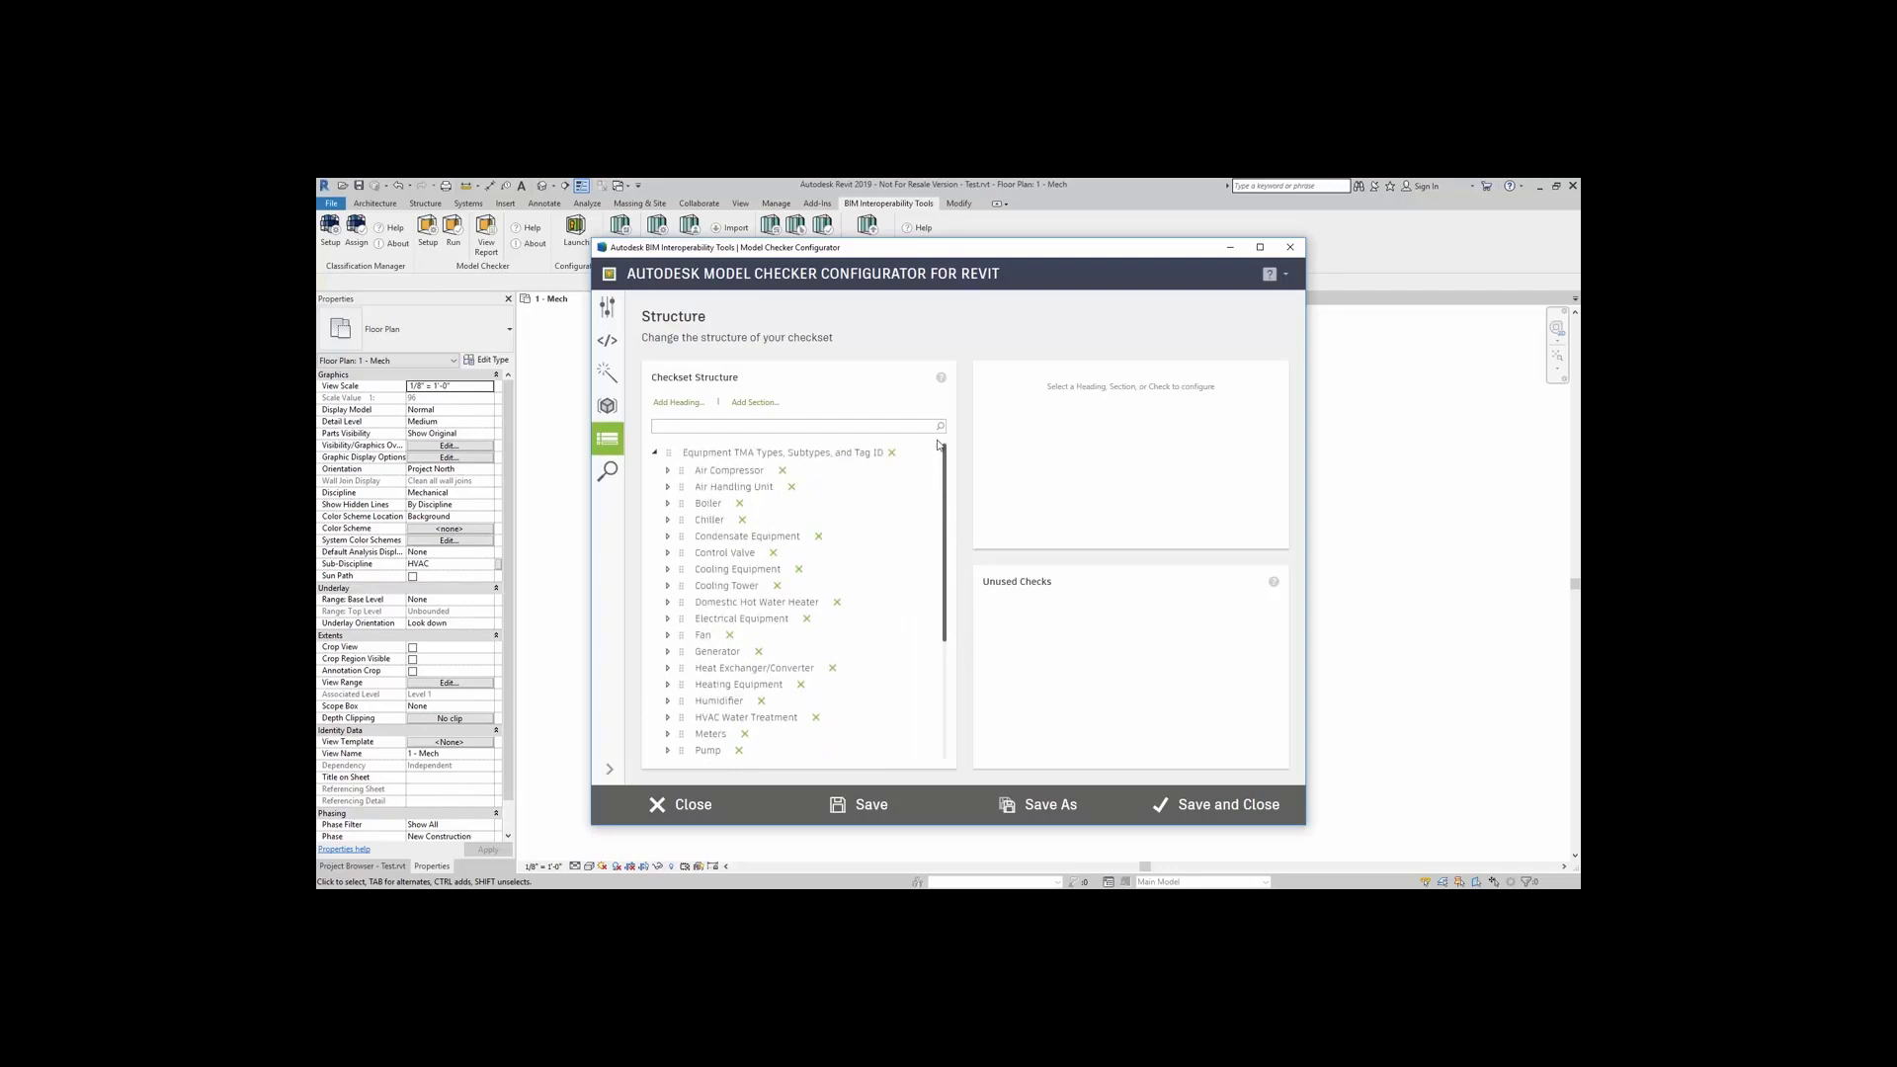
pyautogui.click(667, 471)
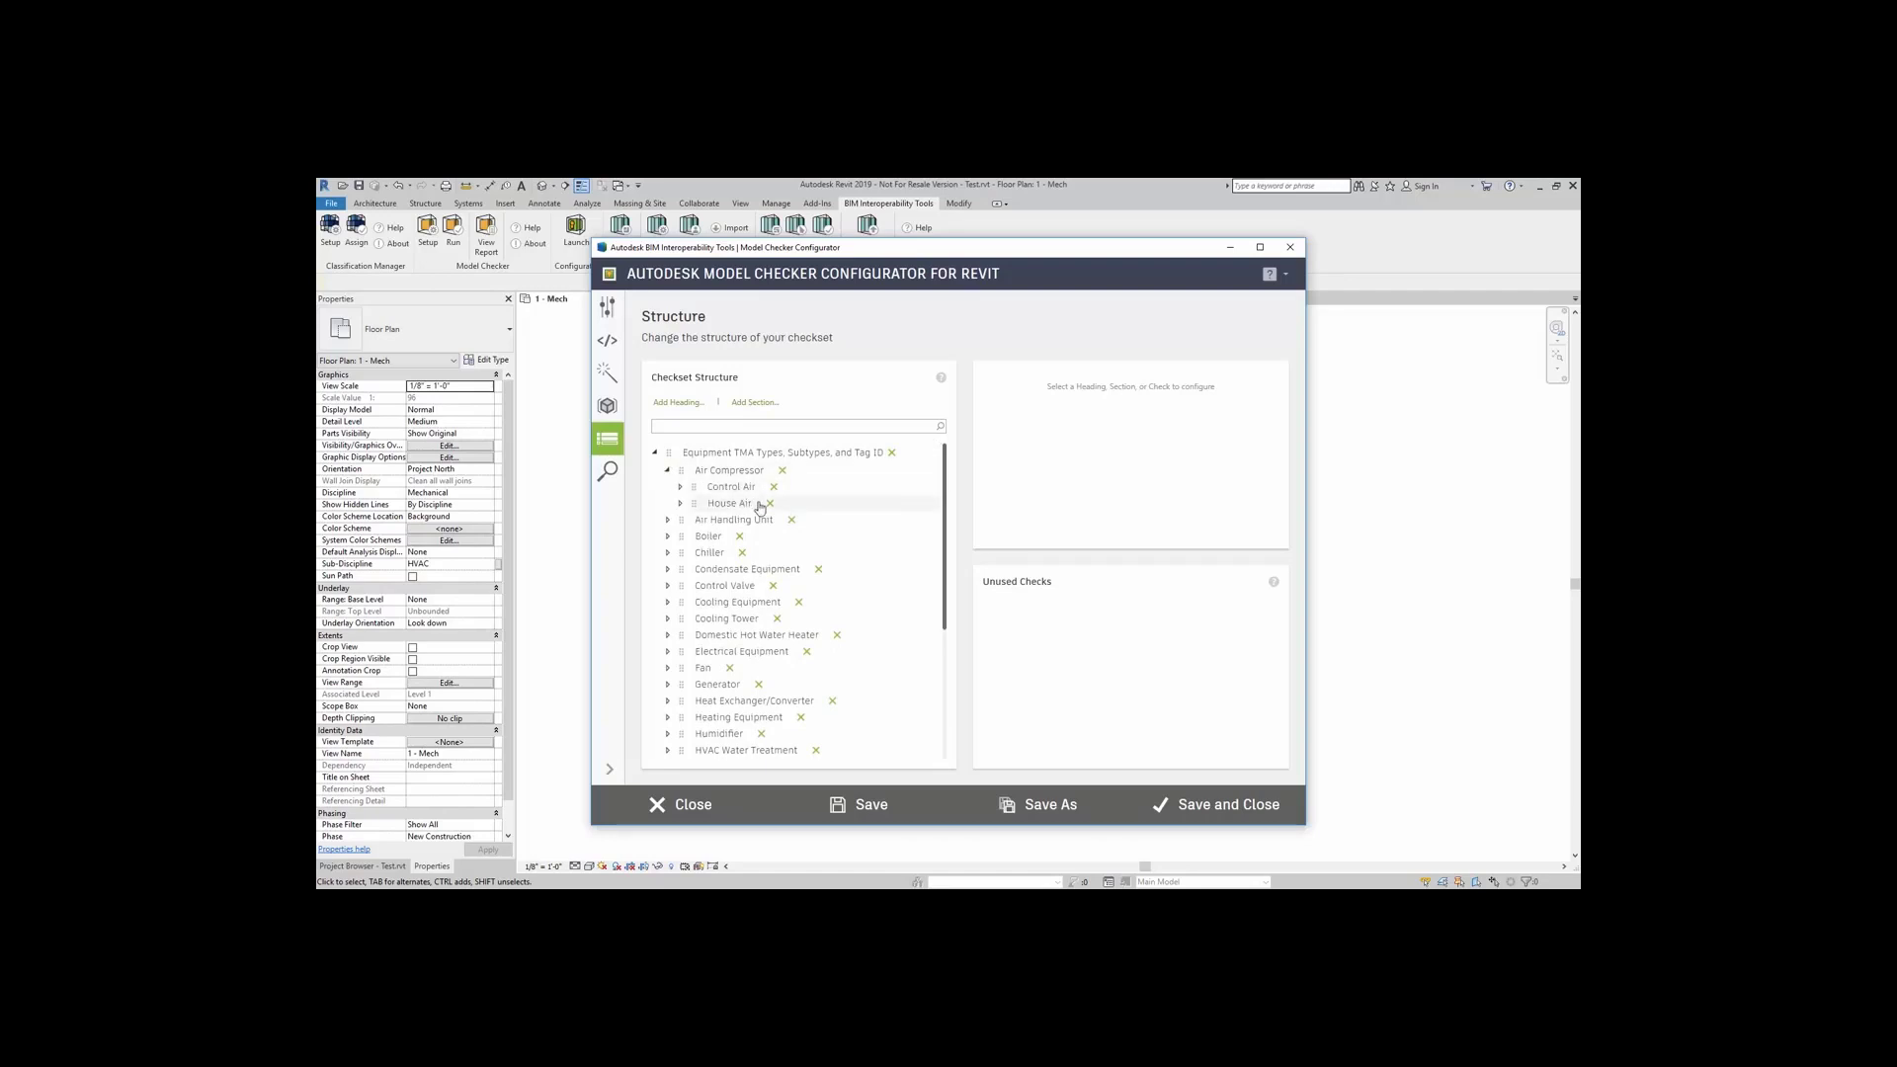
pyautogui.click(680, 488)
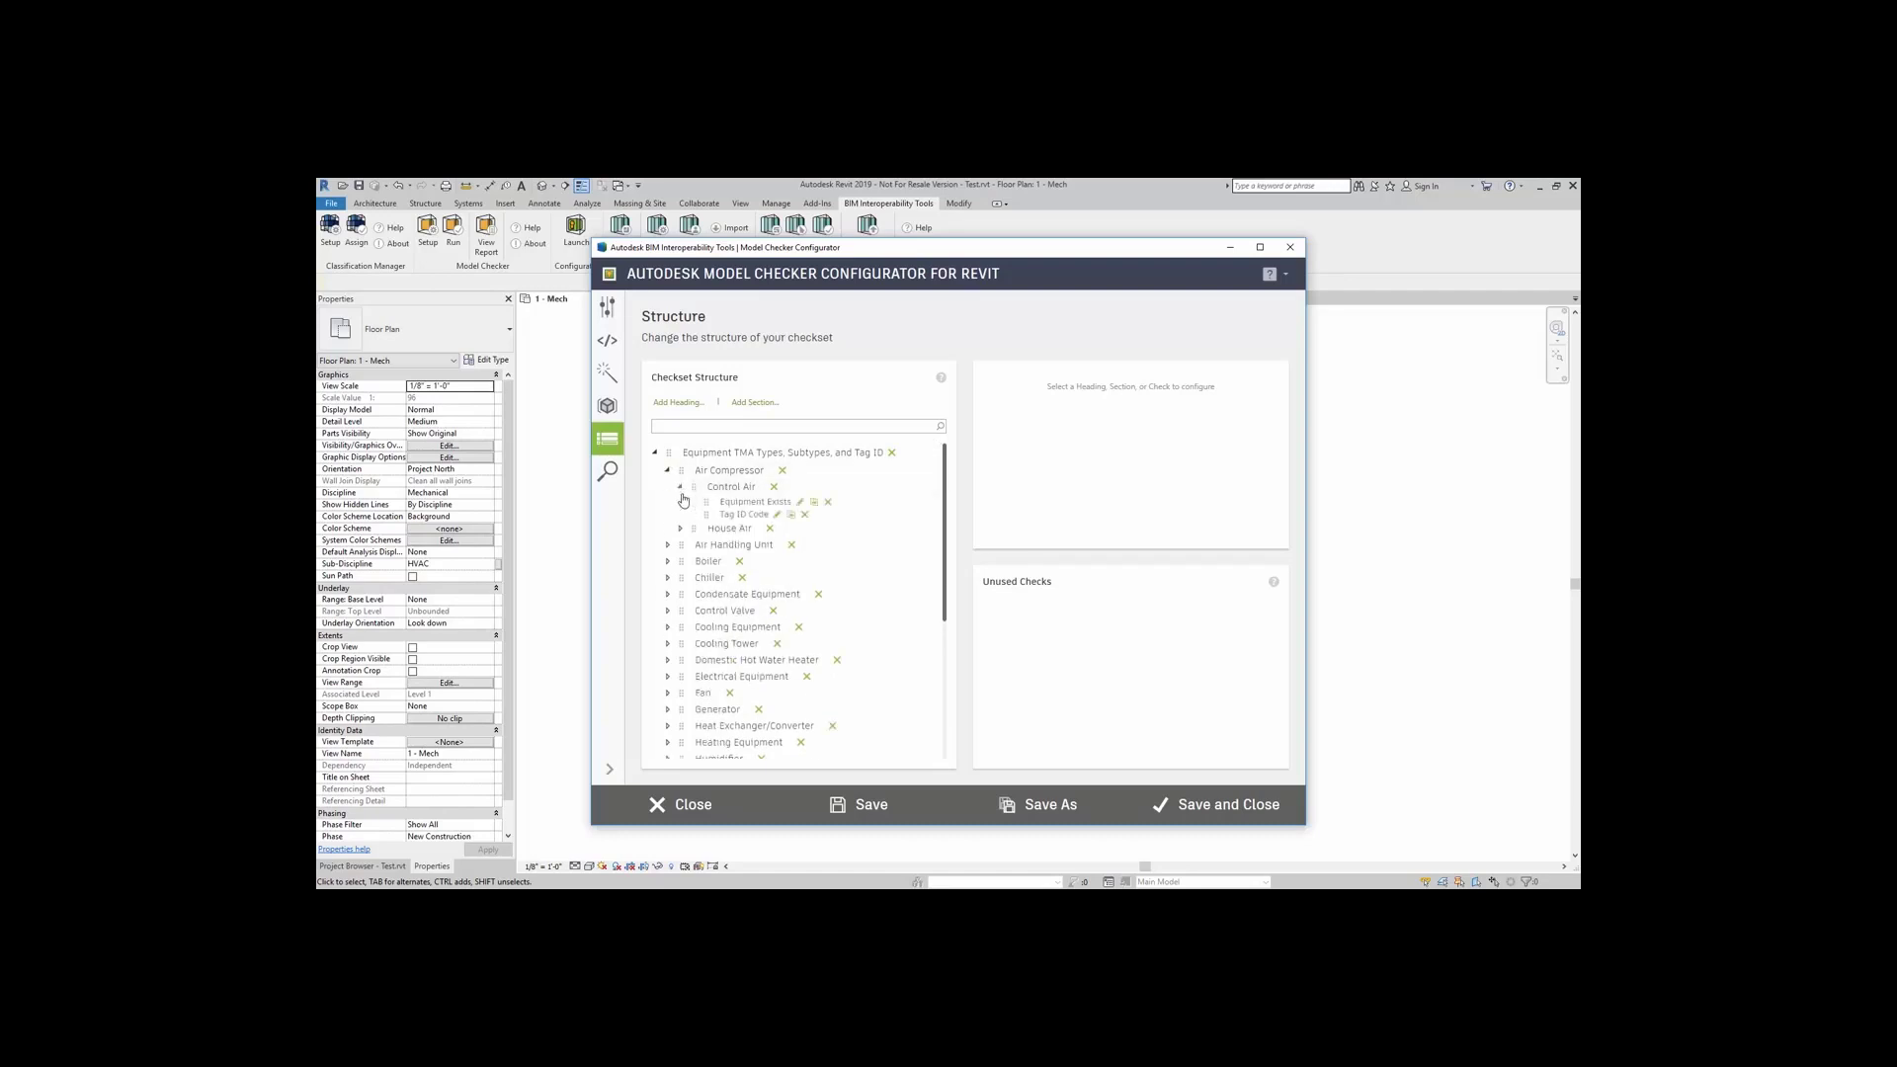
pyautogui.click(680, 530)
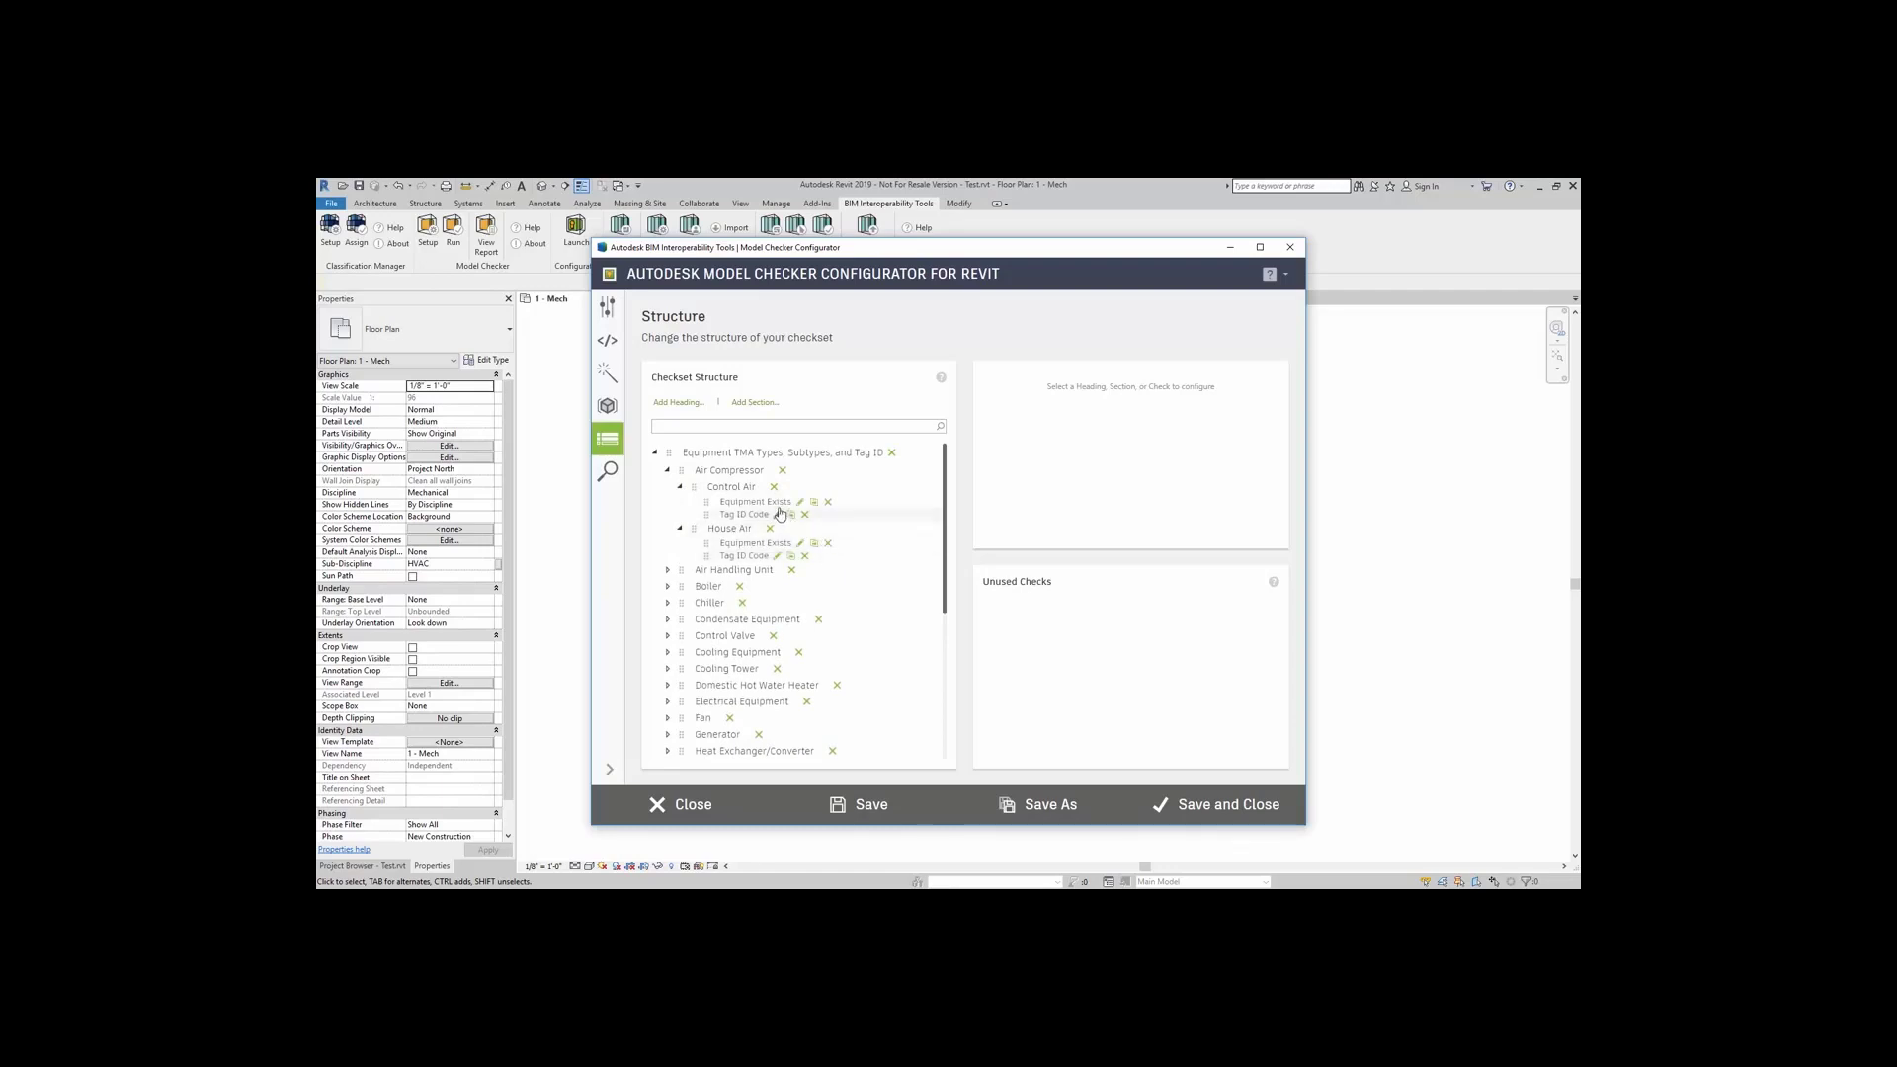
# Step: Inspect the Air Handling Unit's Air Handler checks, then collapse the Air Handling Unit group
pyautogui.moveTo(775, 507); pyautogui.dragTo(764, 518)
pyautogui.click(763, 518)
pyautogui.click(762, 544)
pyautogui.click(763, 558)
pyautogui.click(667, 570)
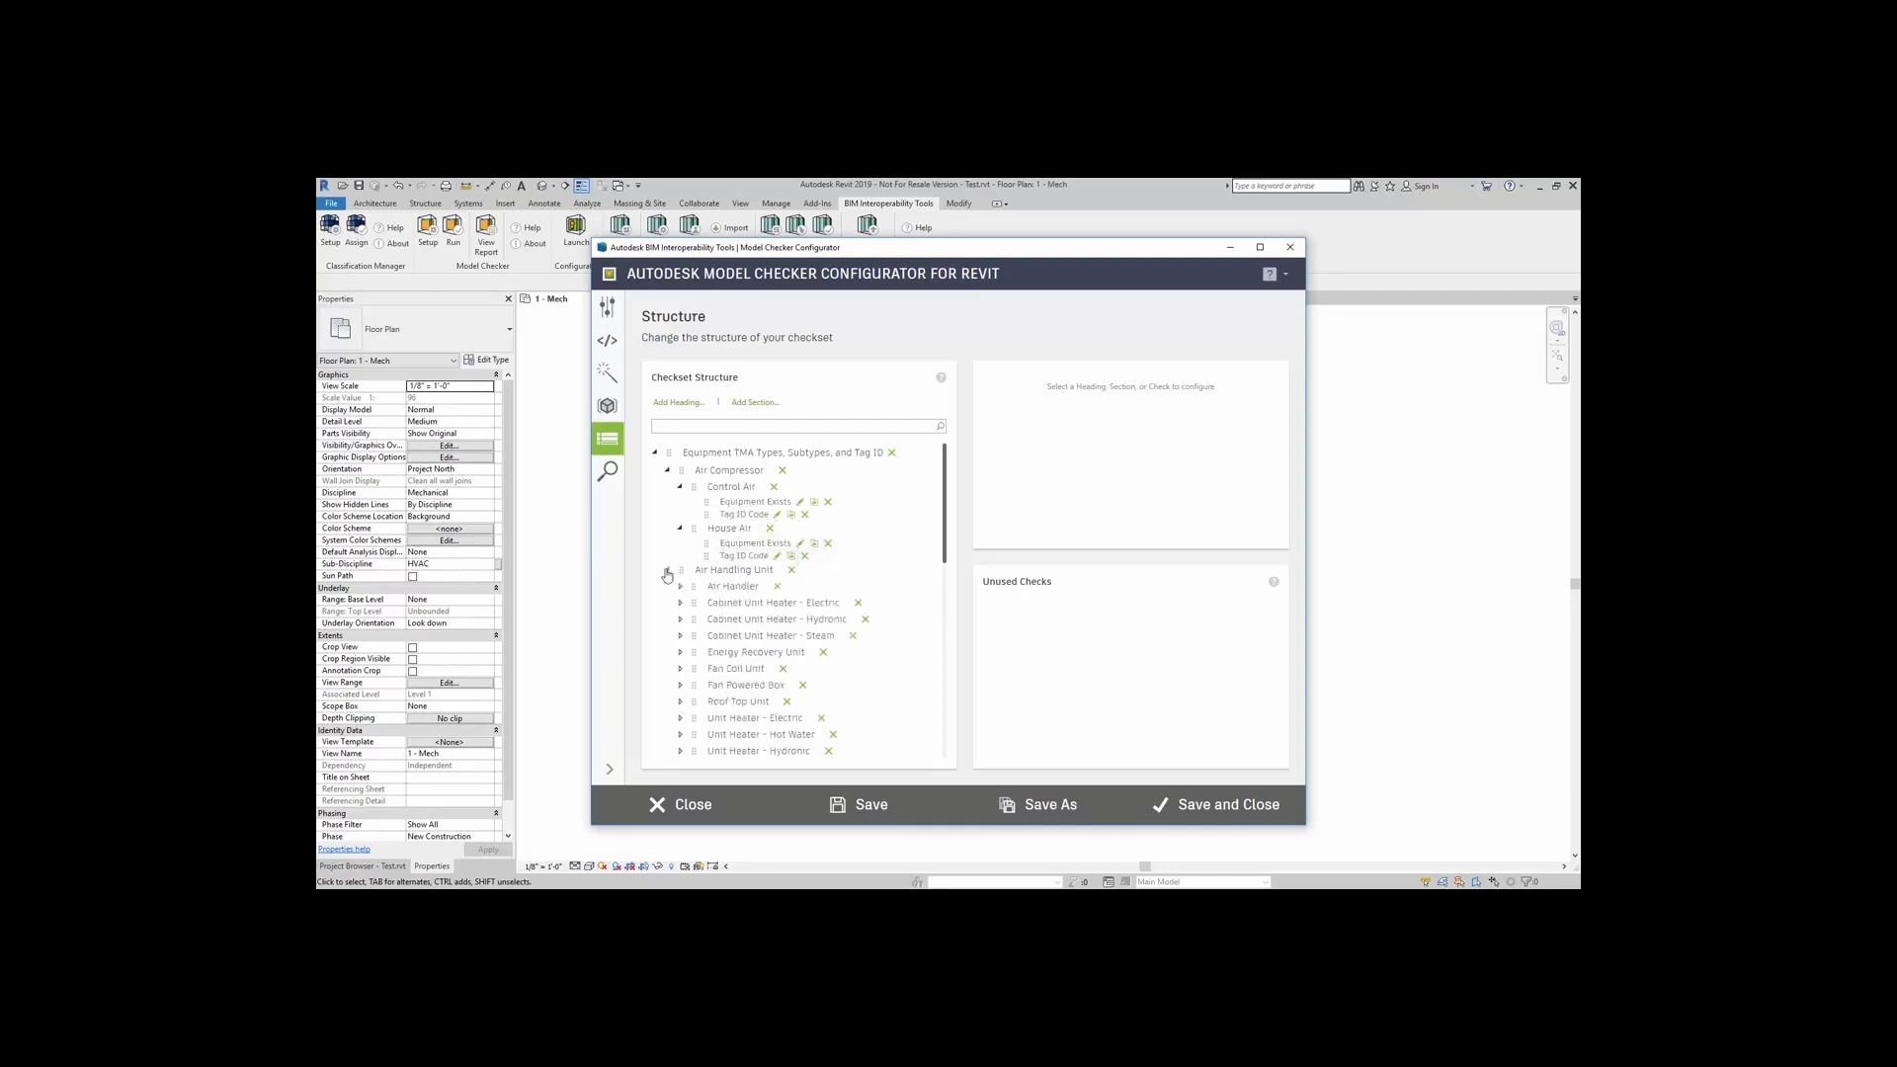
pyautogui.click(679, 587)
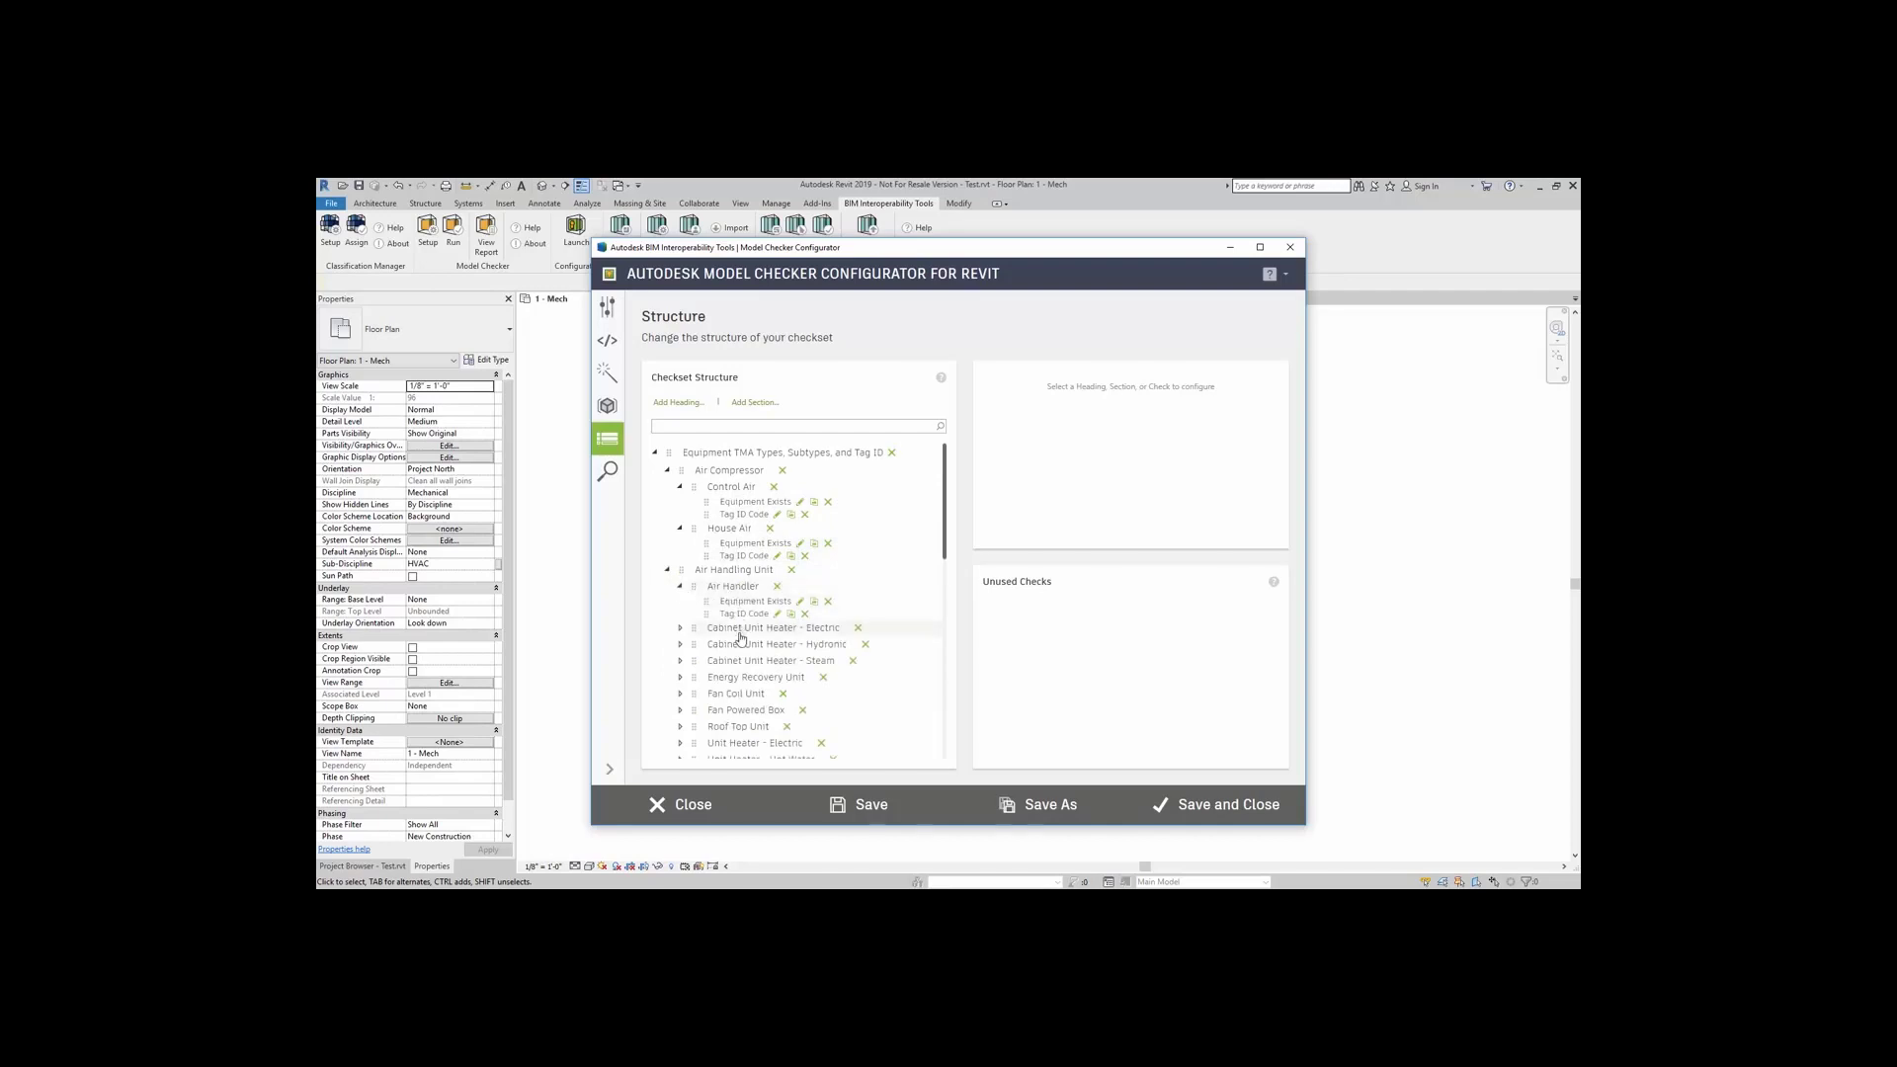
pyautogui.click(667, 571)
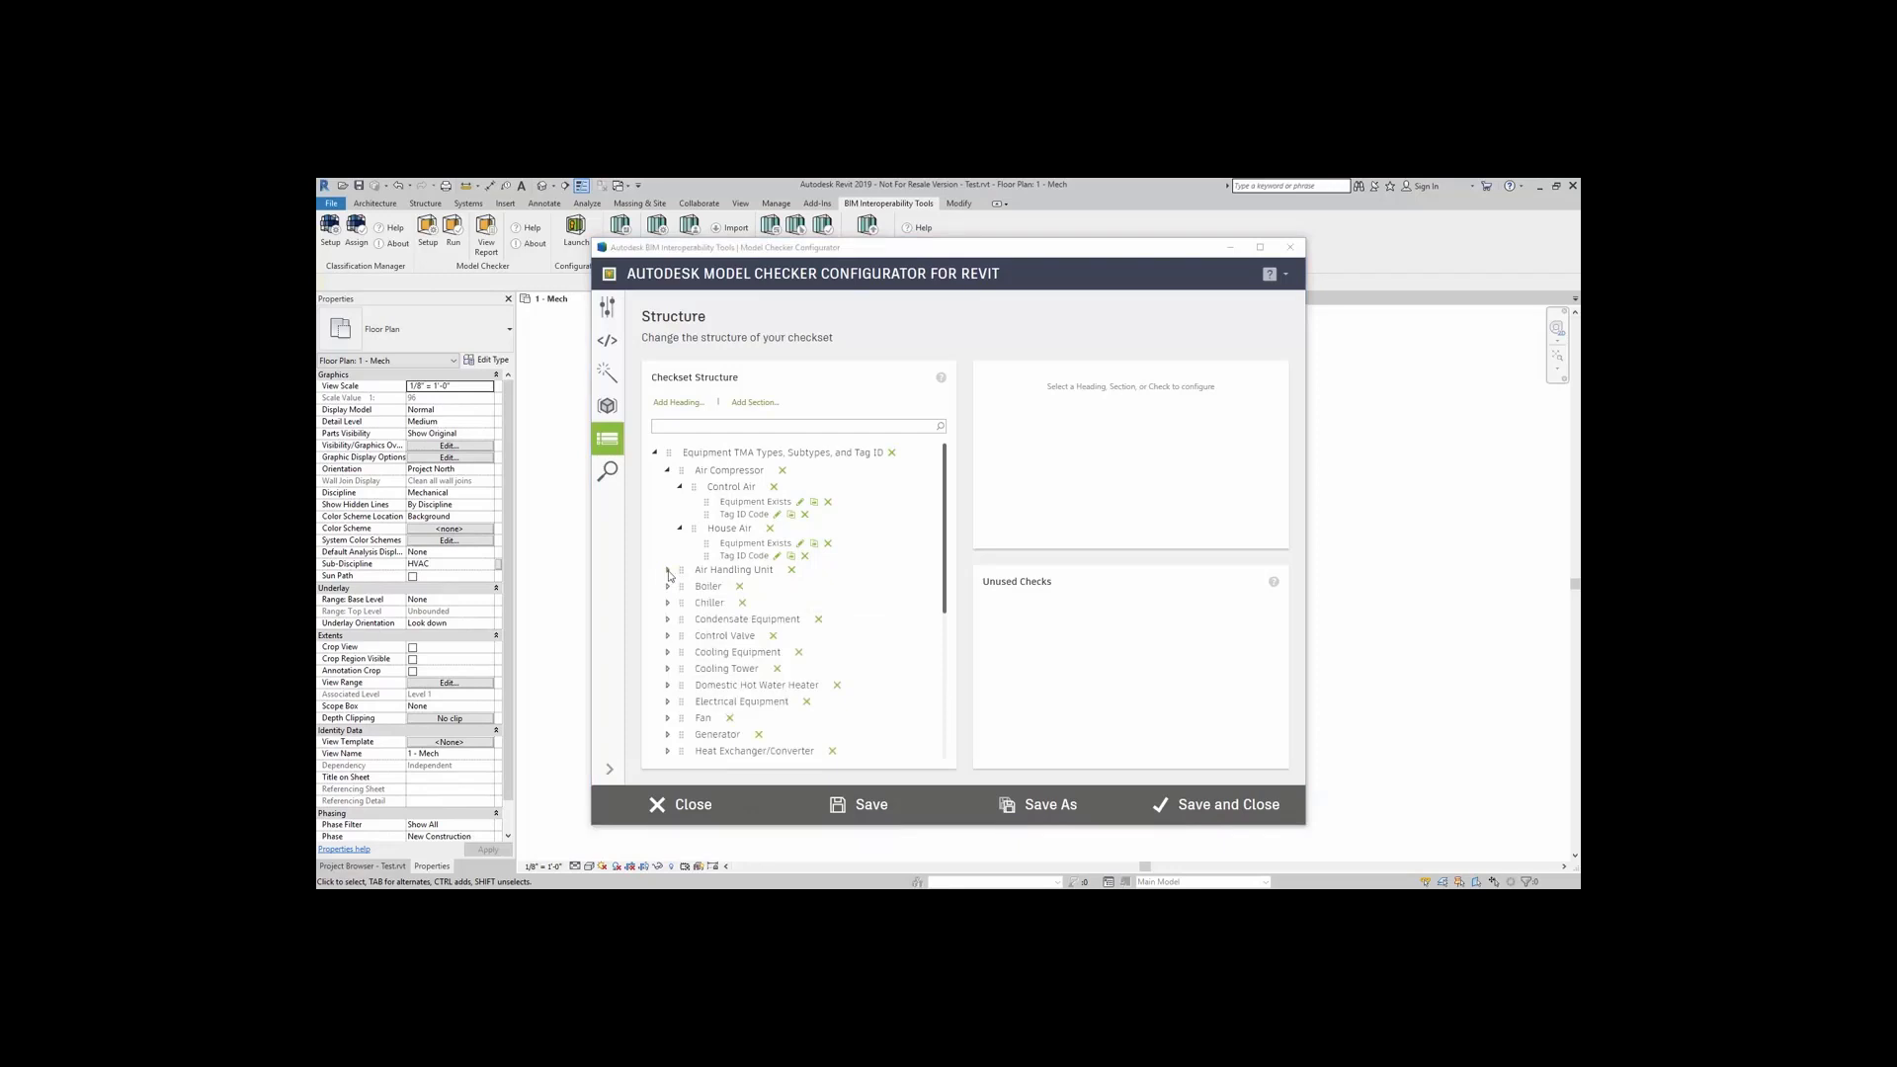
# Step: Preview Control Air's Equipment Exists check and its Air Compressor and Control Air filter criteria
pyautogui.click(738, 508)
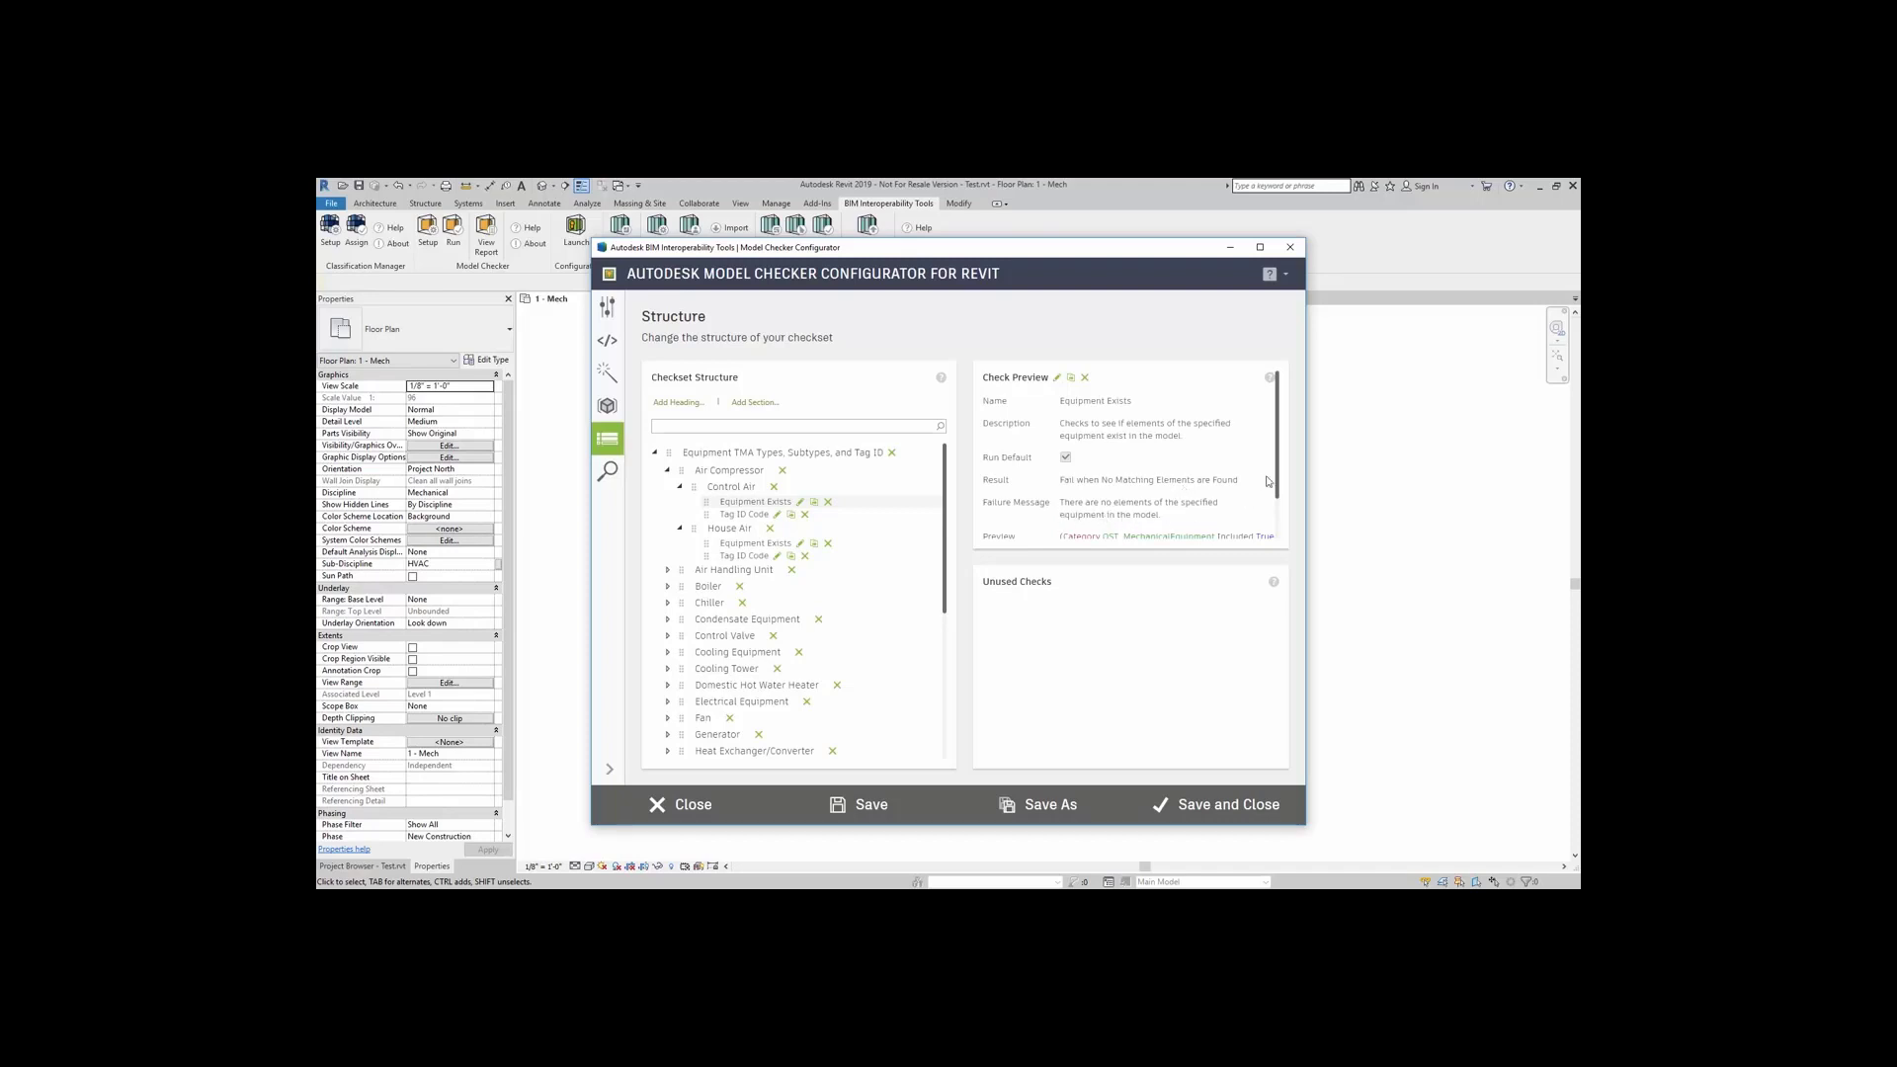
pyautogui.moveTo(1278, 479); pyautogui.dragTo(1280, 524)
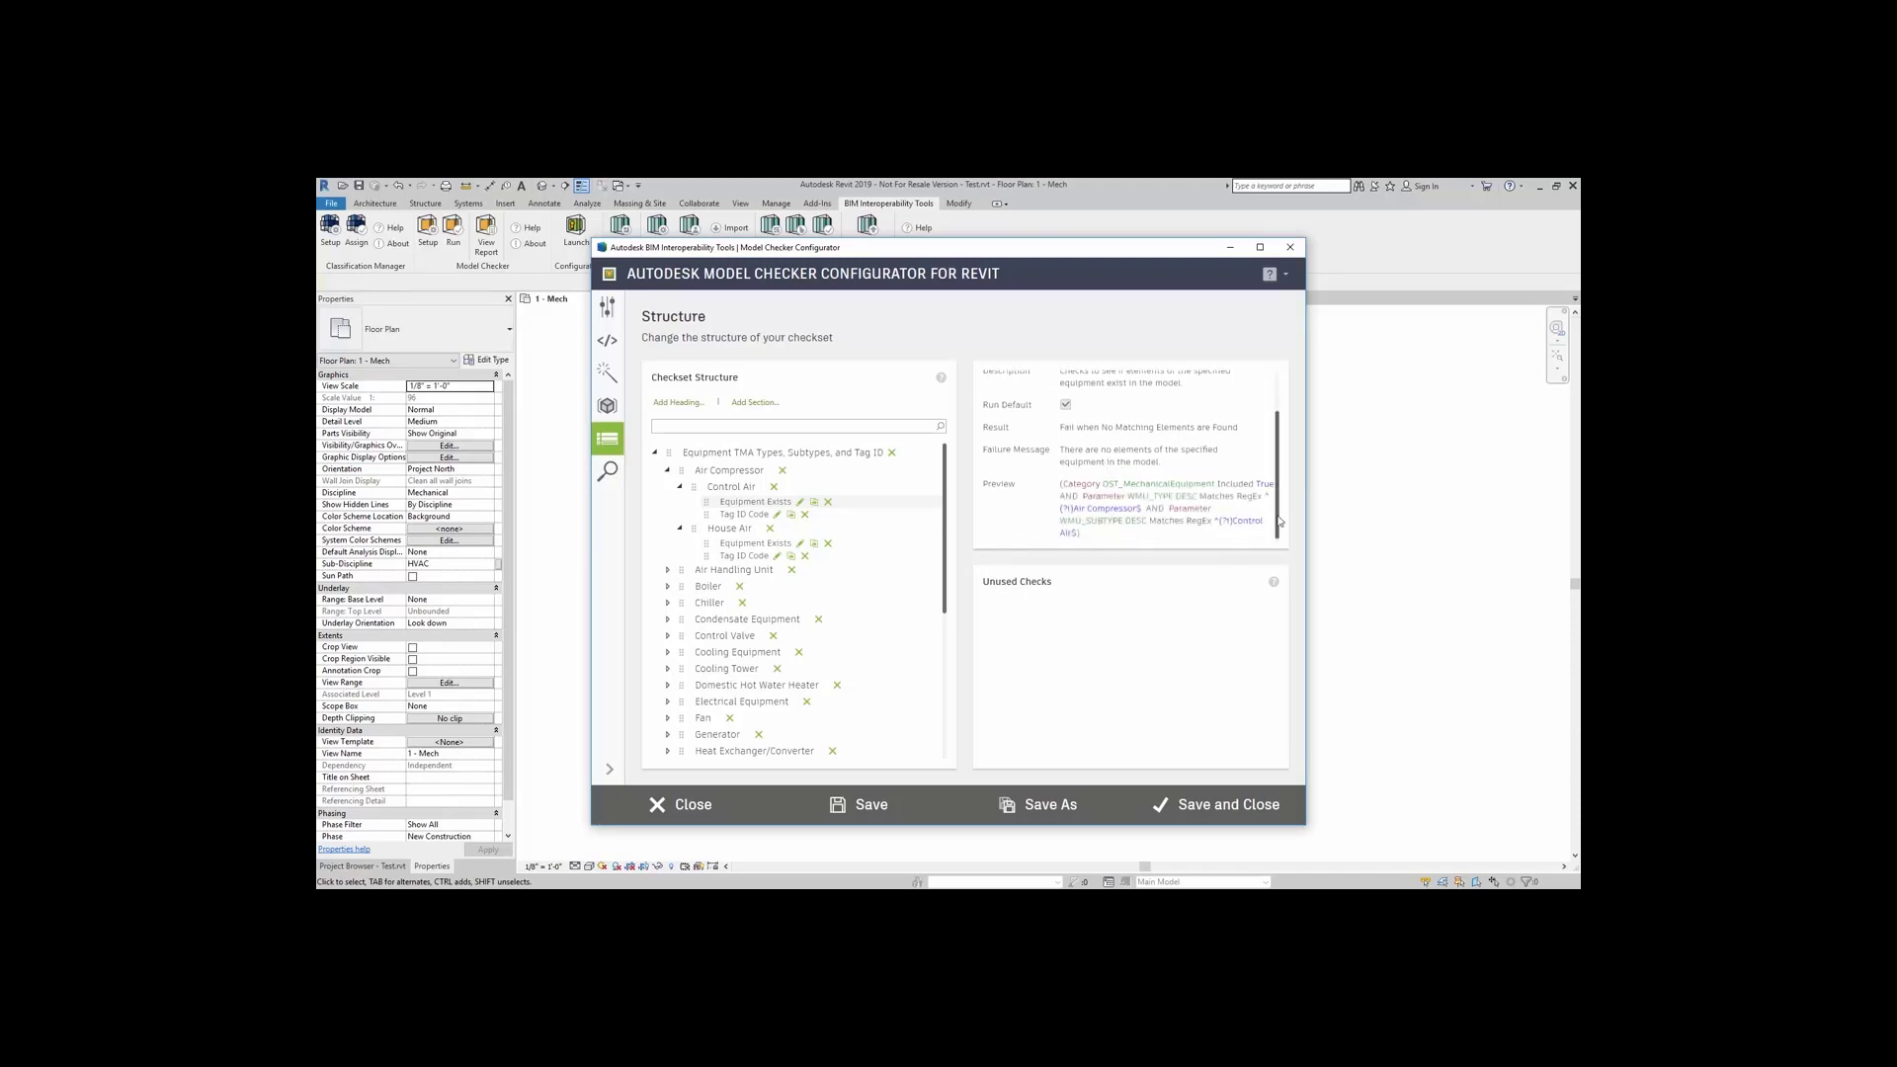
# Step: Edit Control Air's Equipment Exists check to see its properties and three filters
pyautogui.click(801, 505)
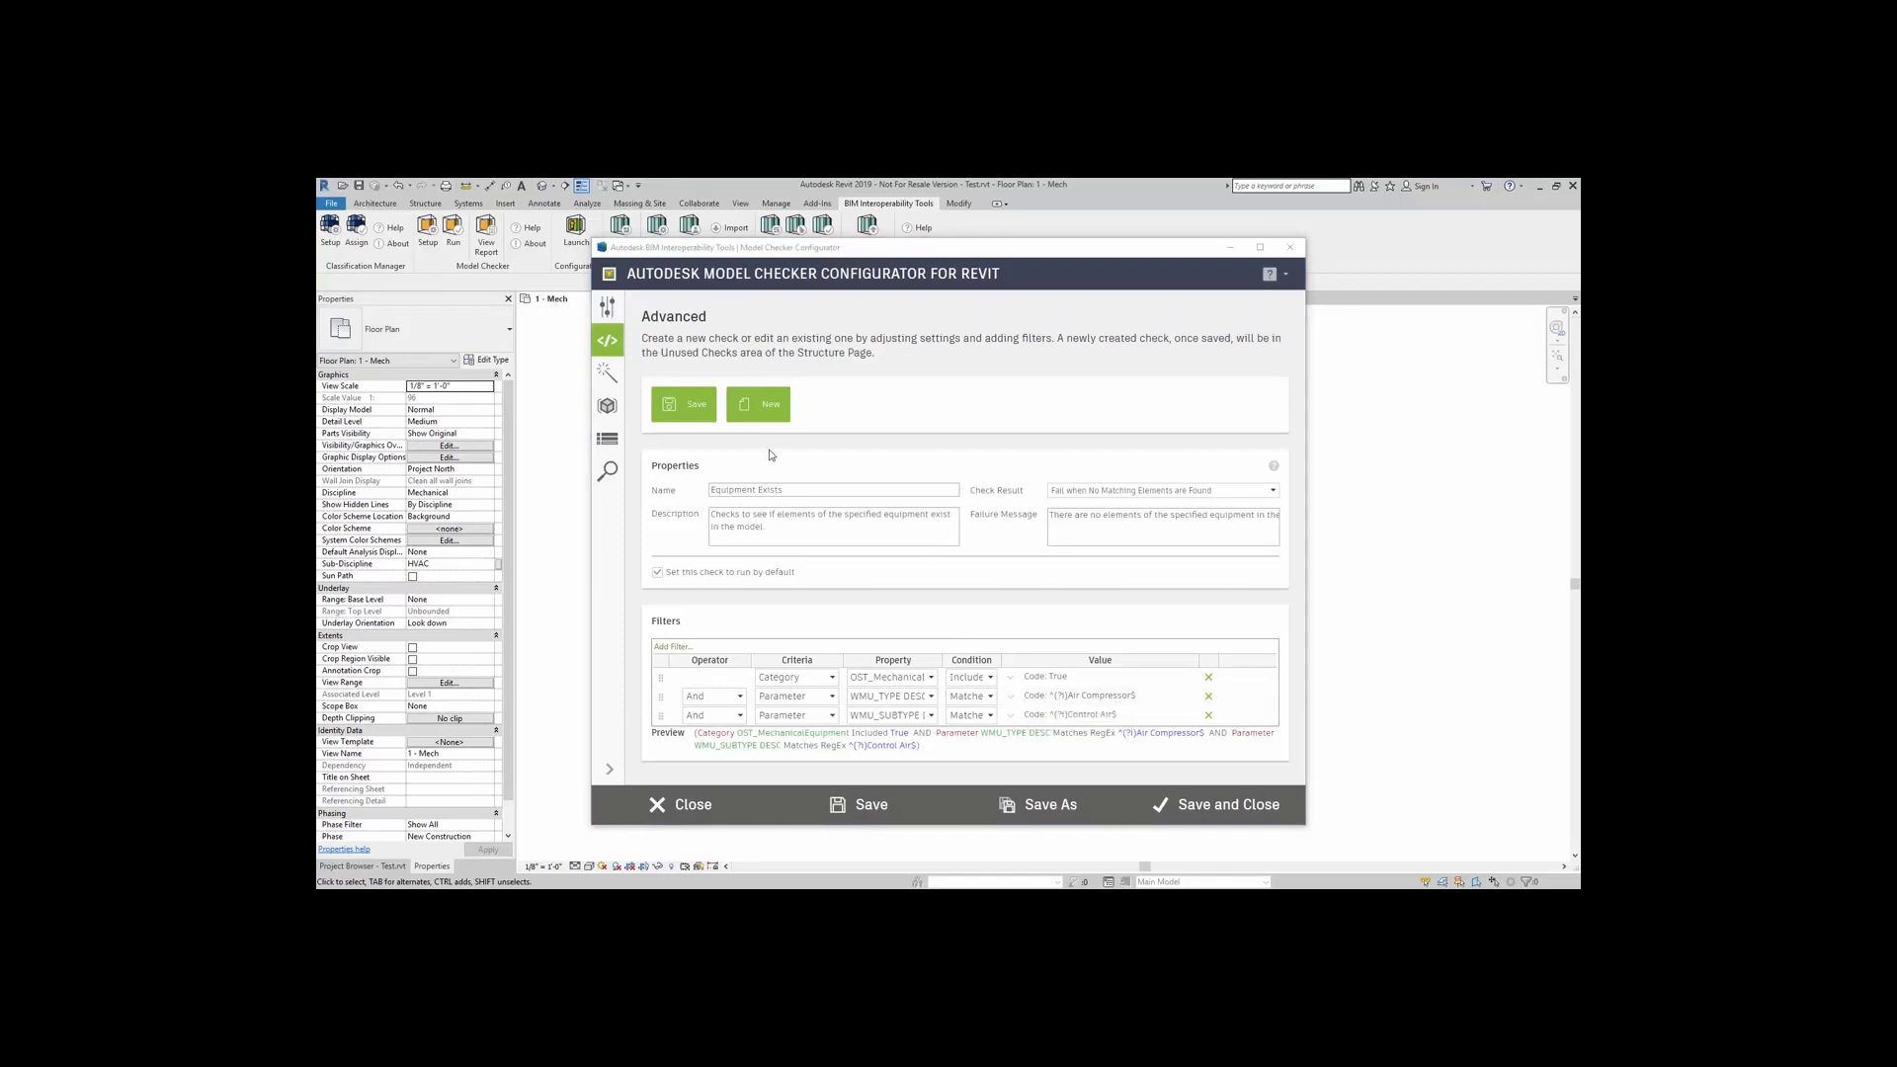
# Step: Start a wizard check listing views in the Sheets category and continue to the filters choice
pyautogui.click(619, 379)
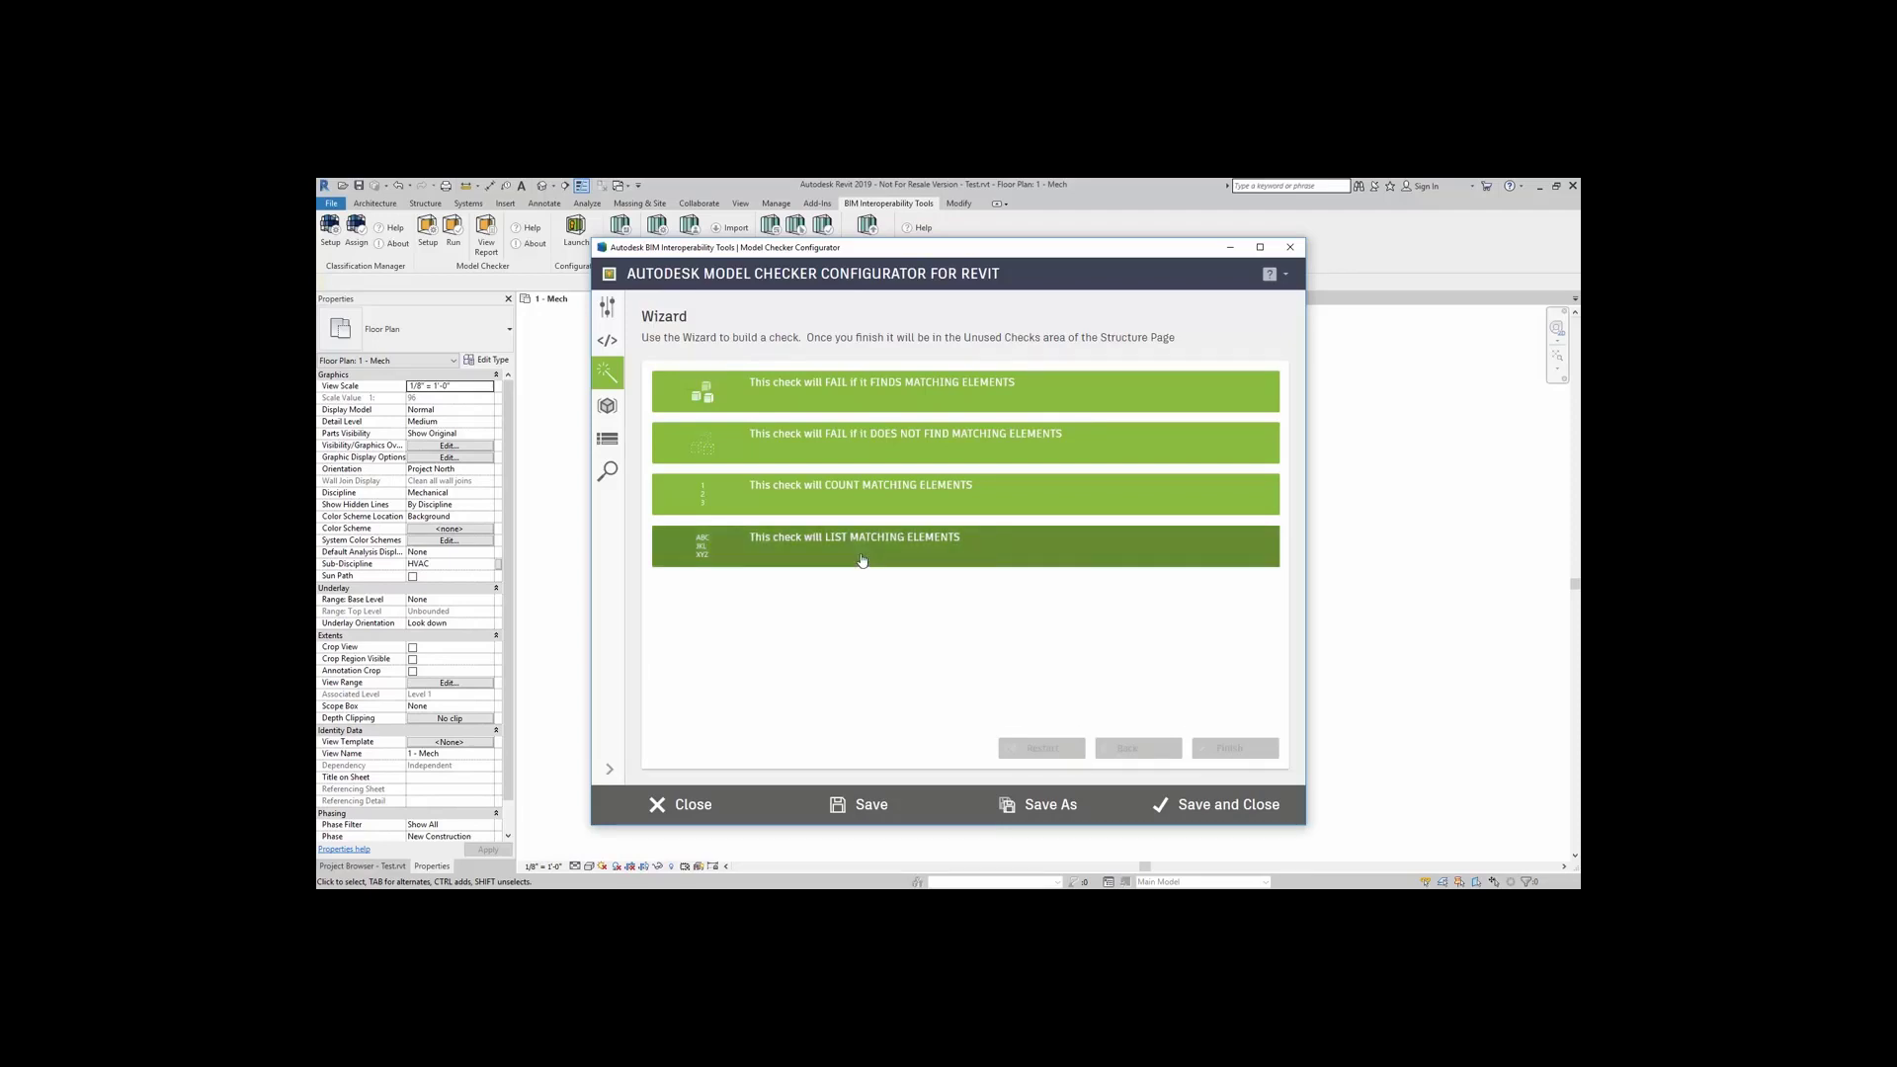
pyautogui.click(862, 560)
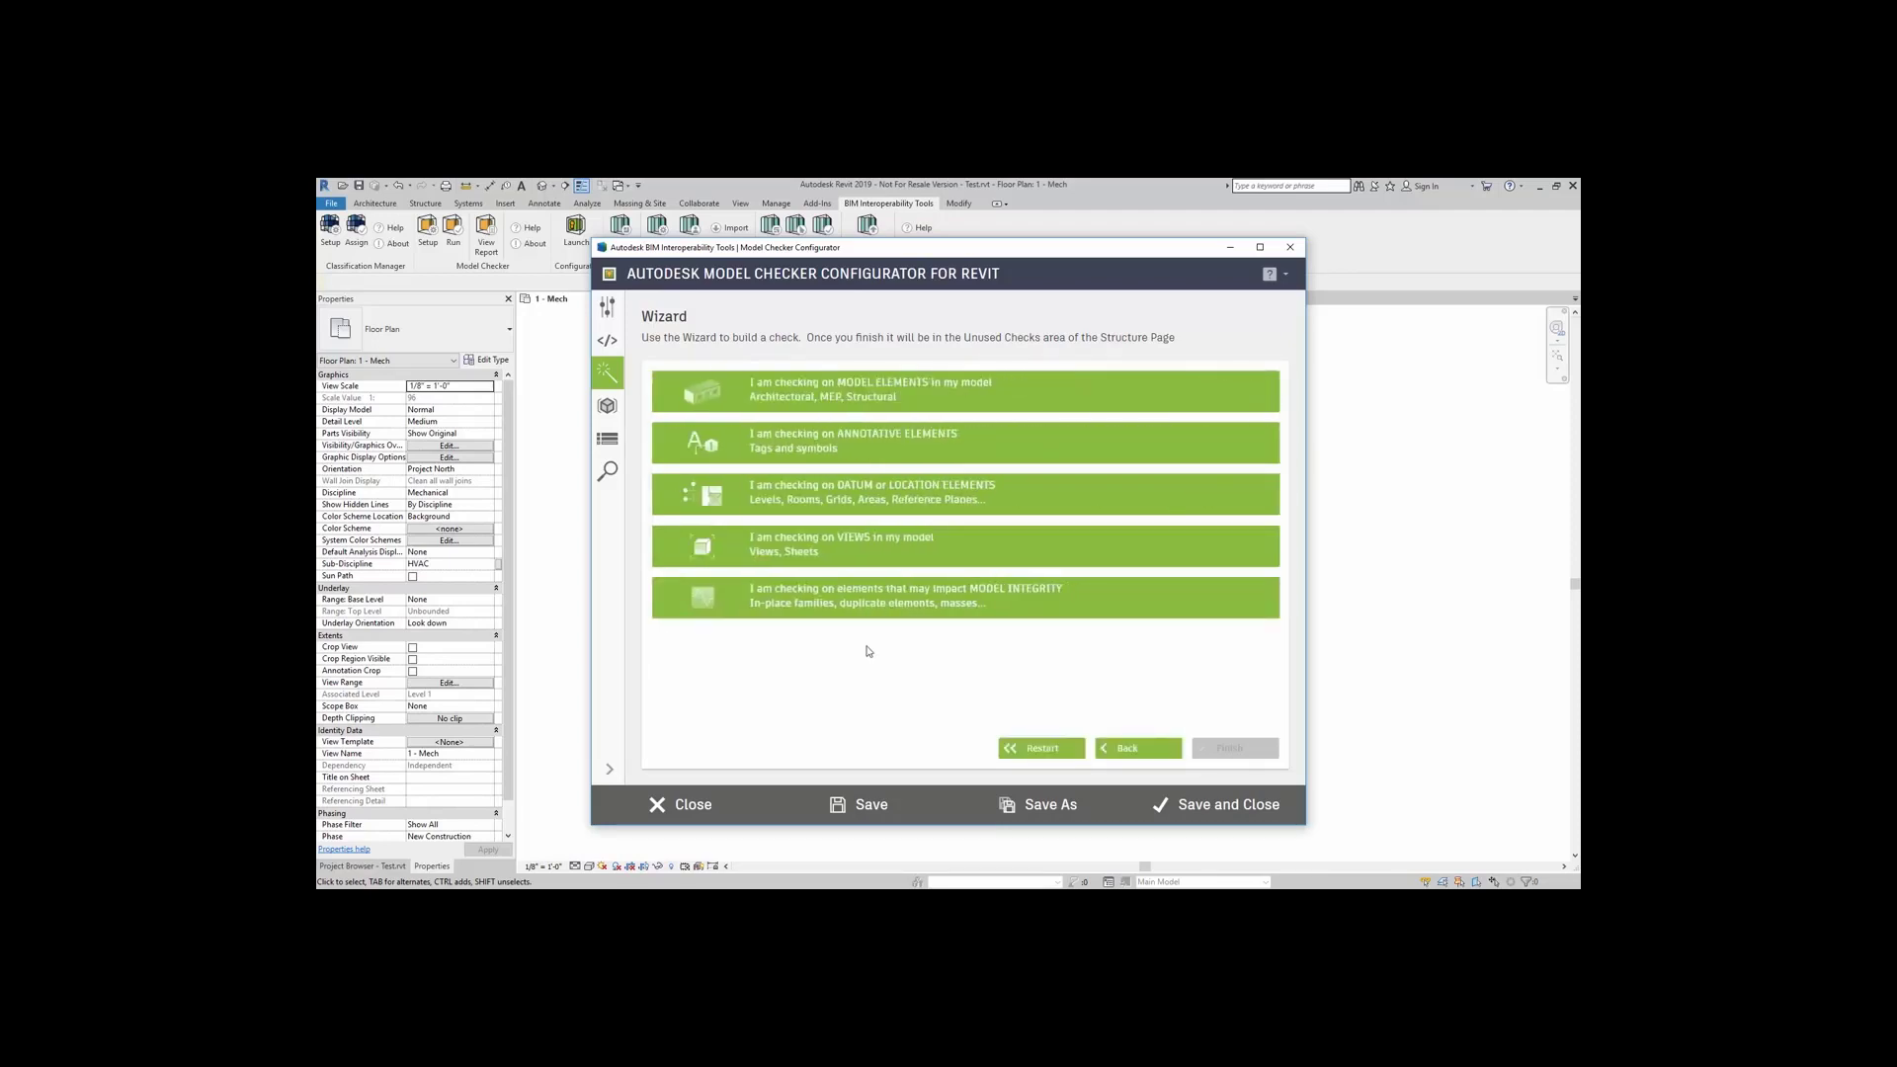
pyautogui.click(881, 554)
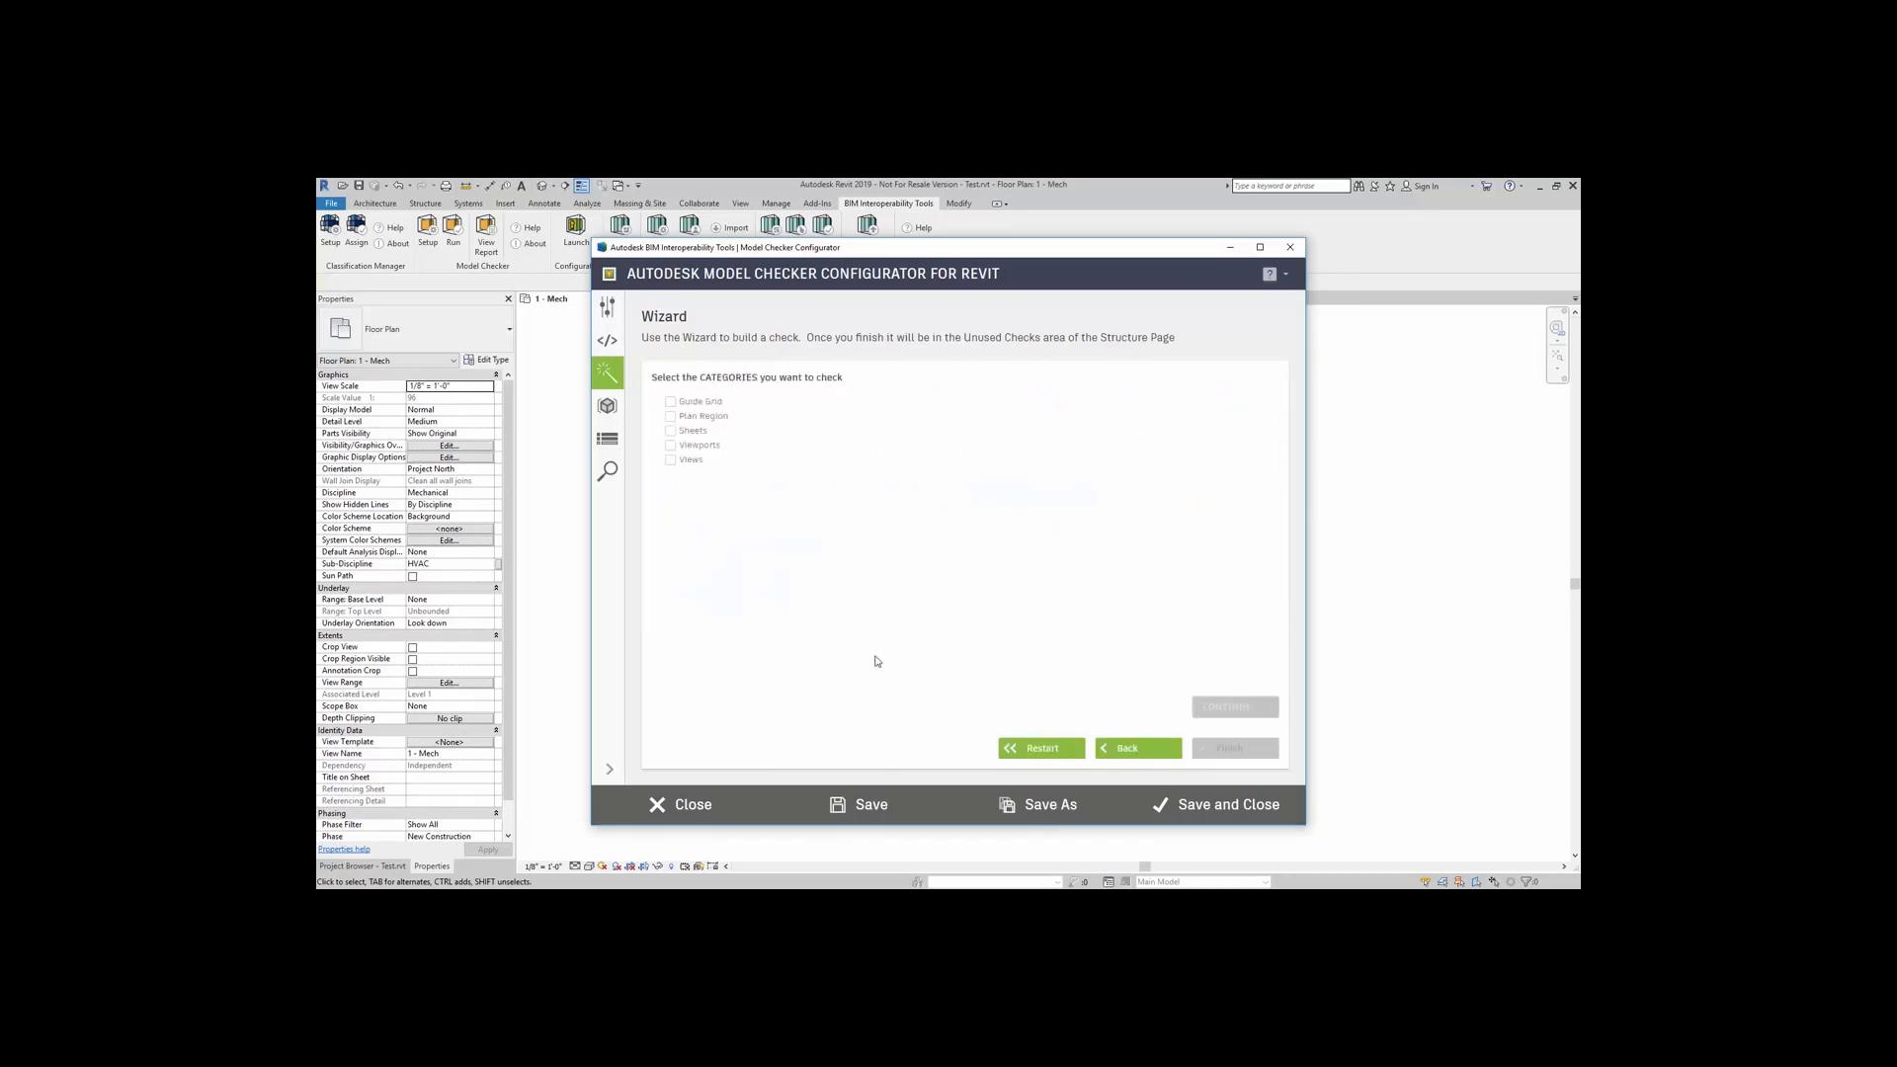
pyautogui.click(671, 431)
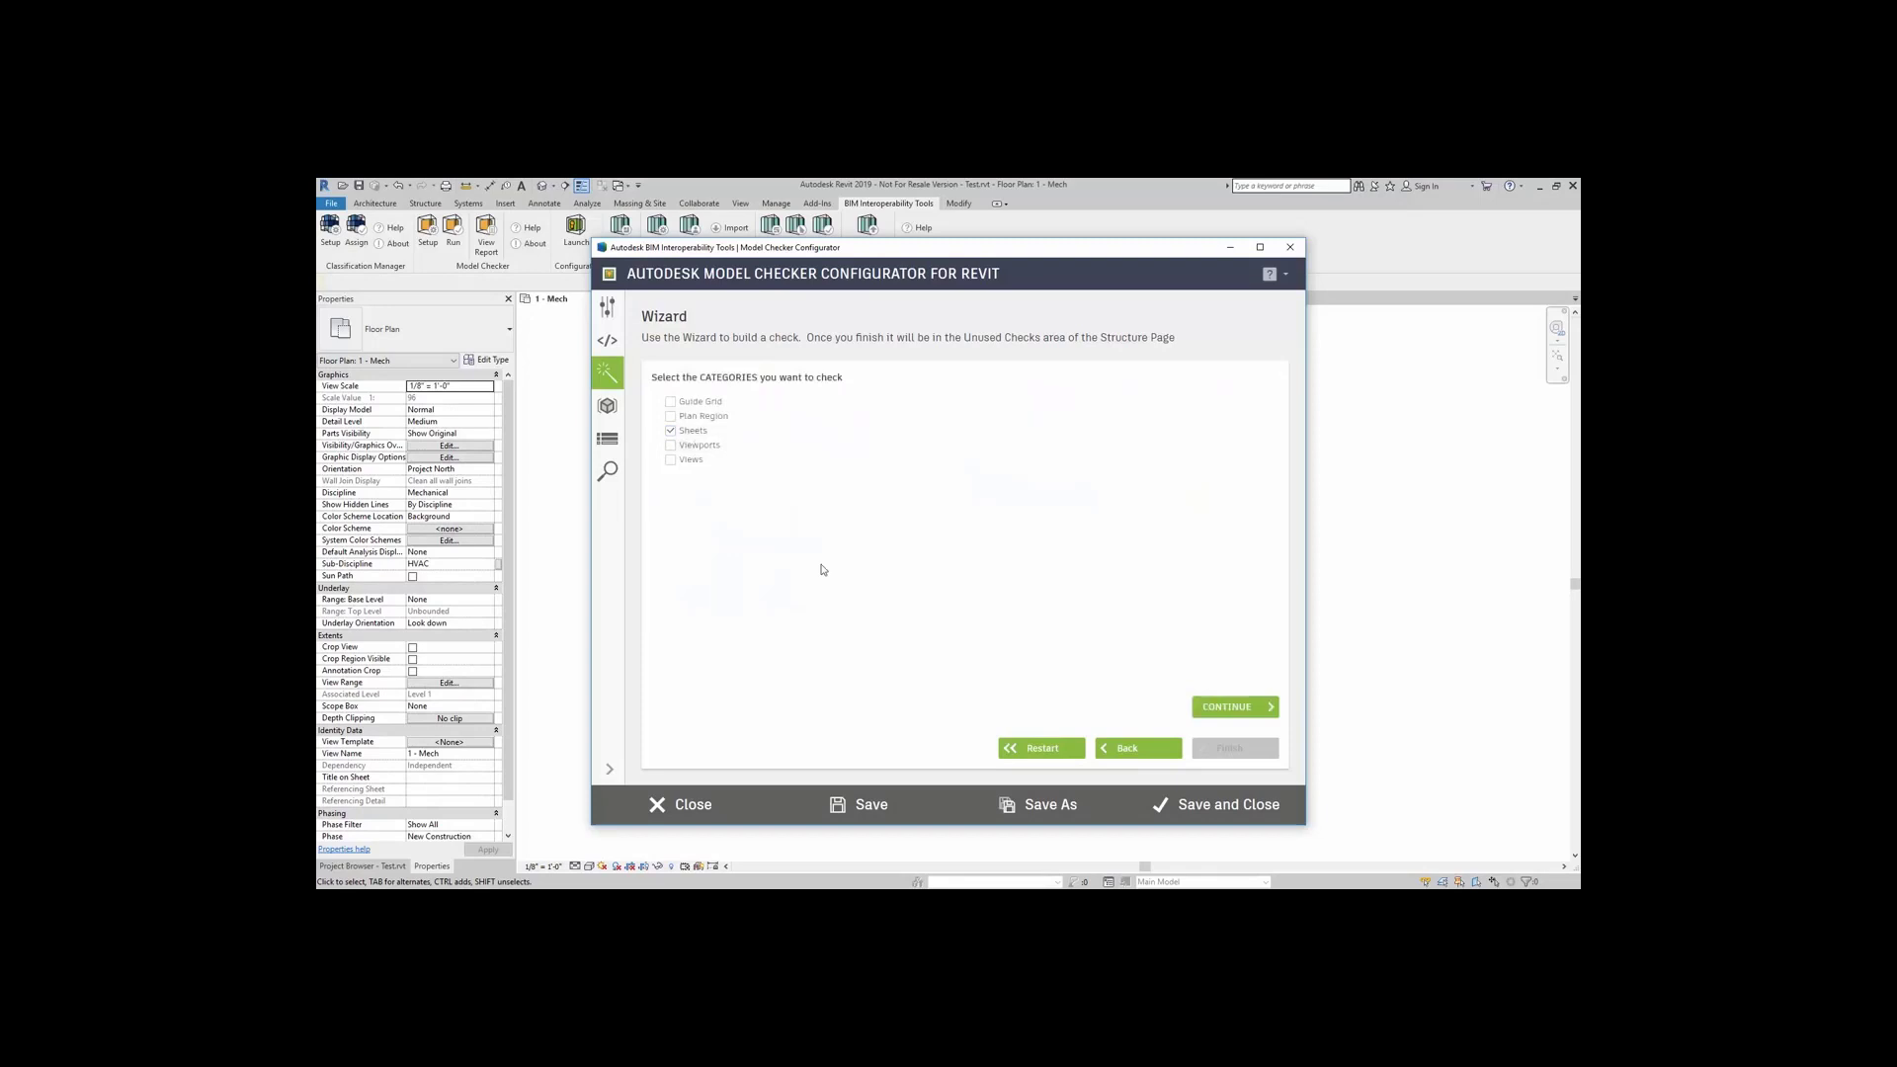
pyautogui.click(1231, 708)
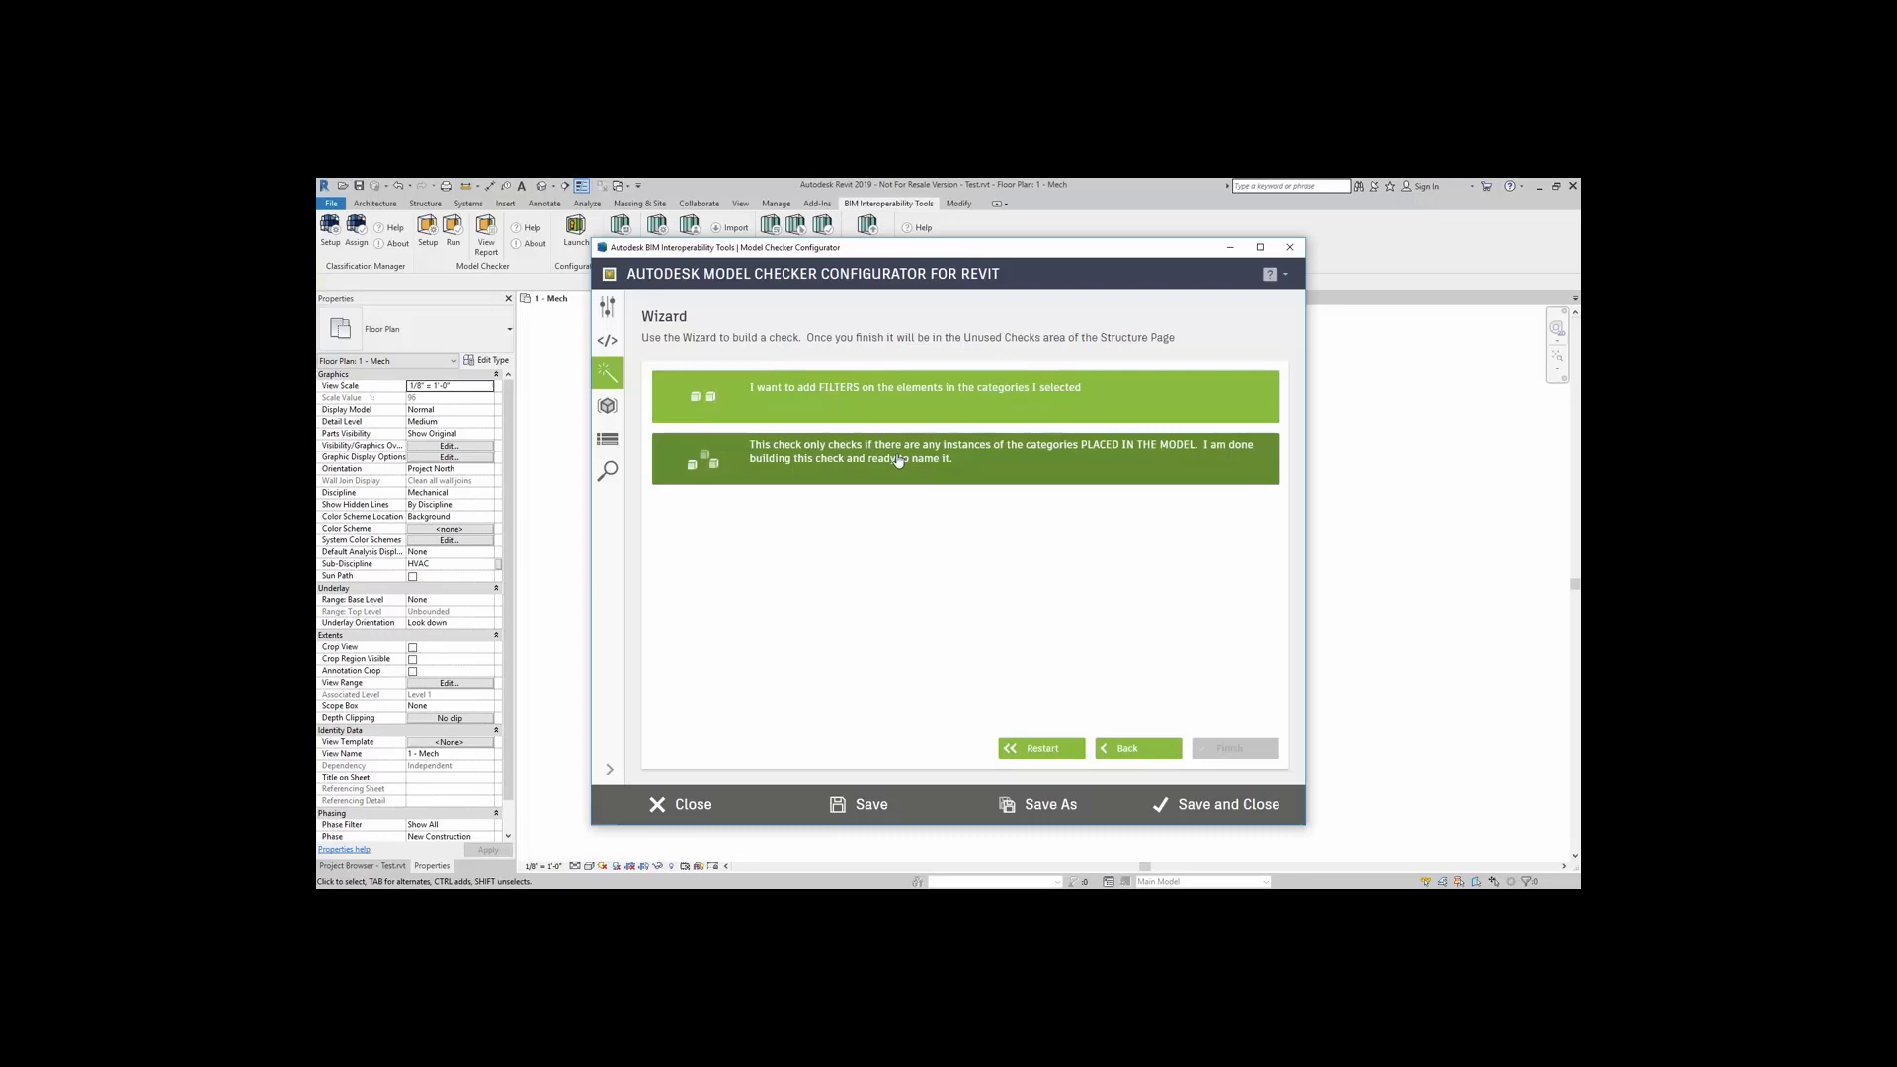
# Step: Finish a placed-in-model check named 'Sheets are placed in the model', described 'Sheets In the Model'
pyautogui.click(899, 461)
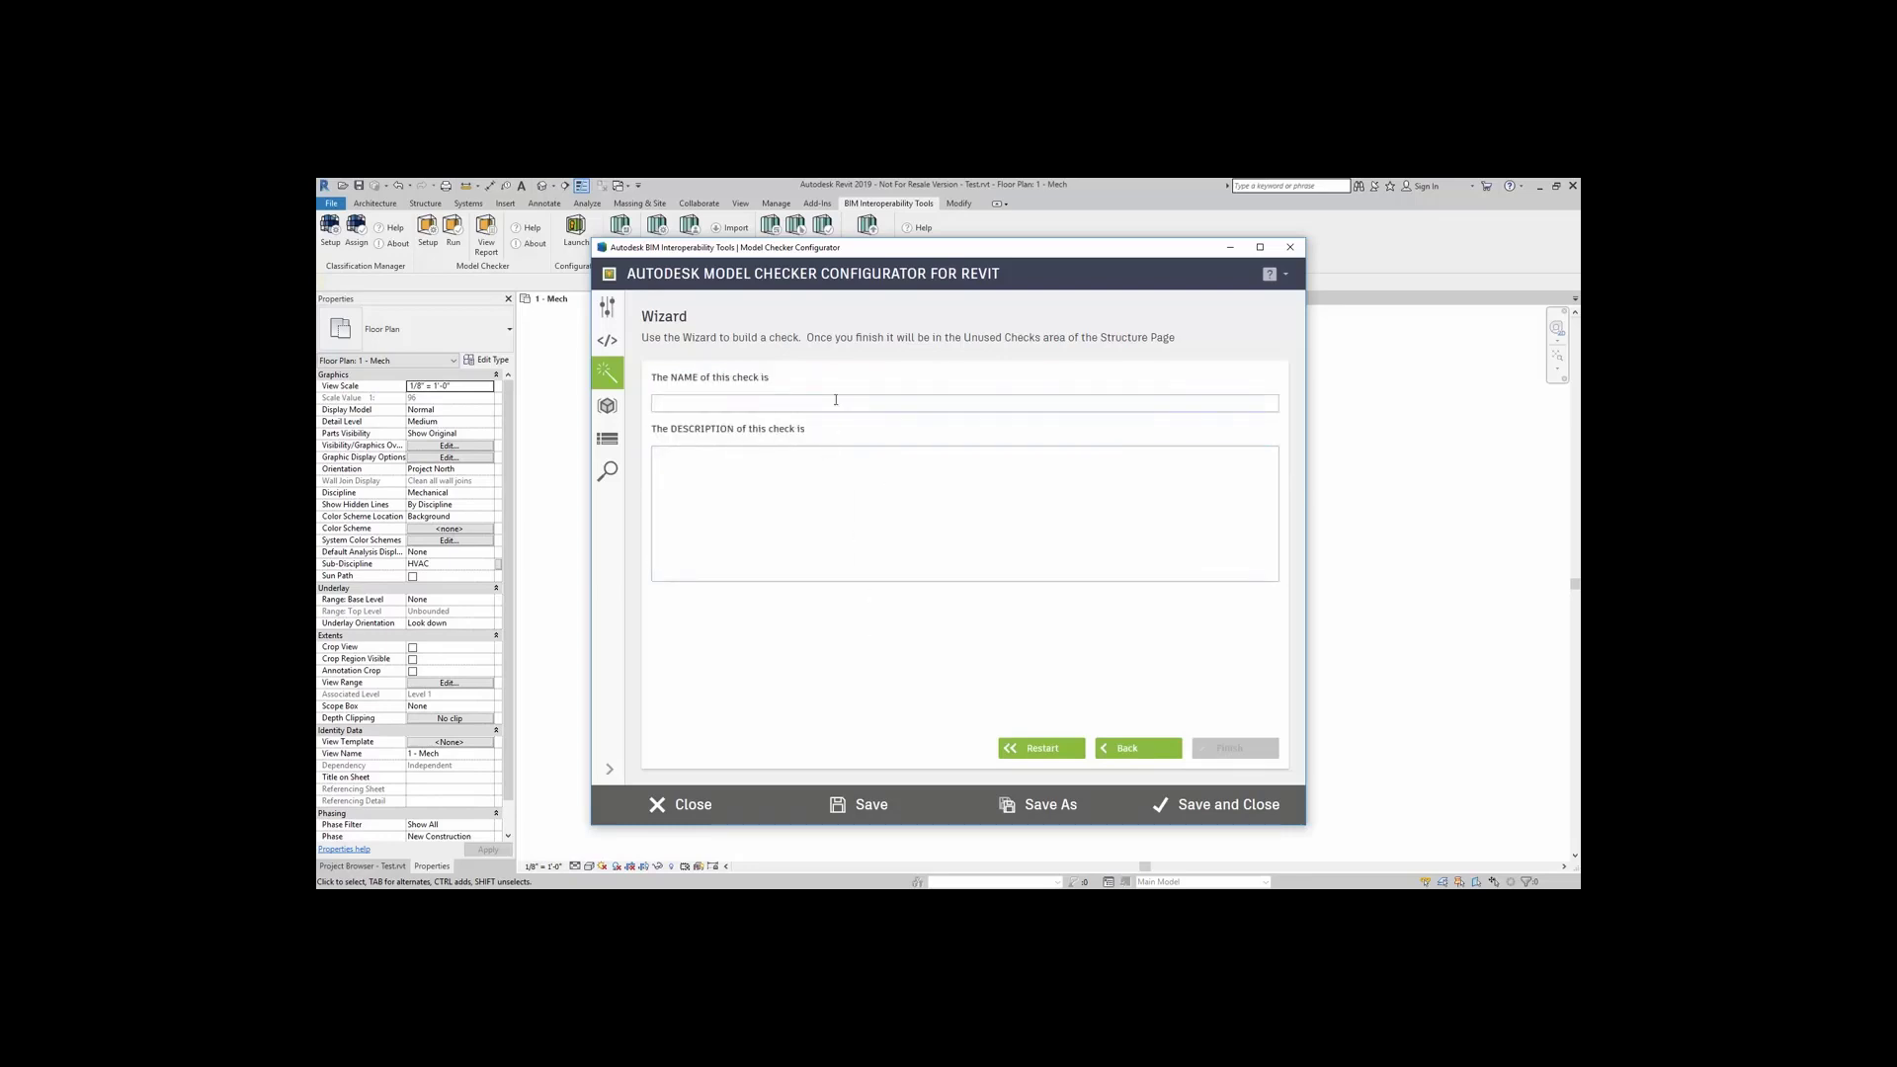
pyautogui.write('Sheets are pla')
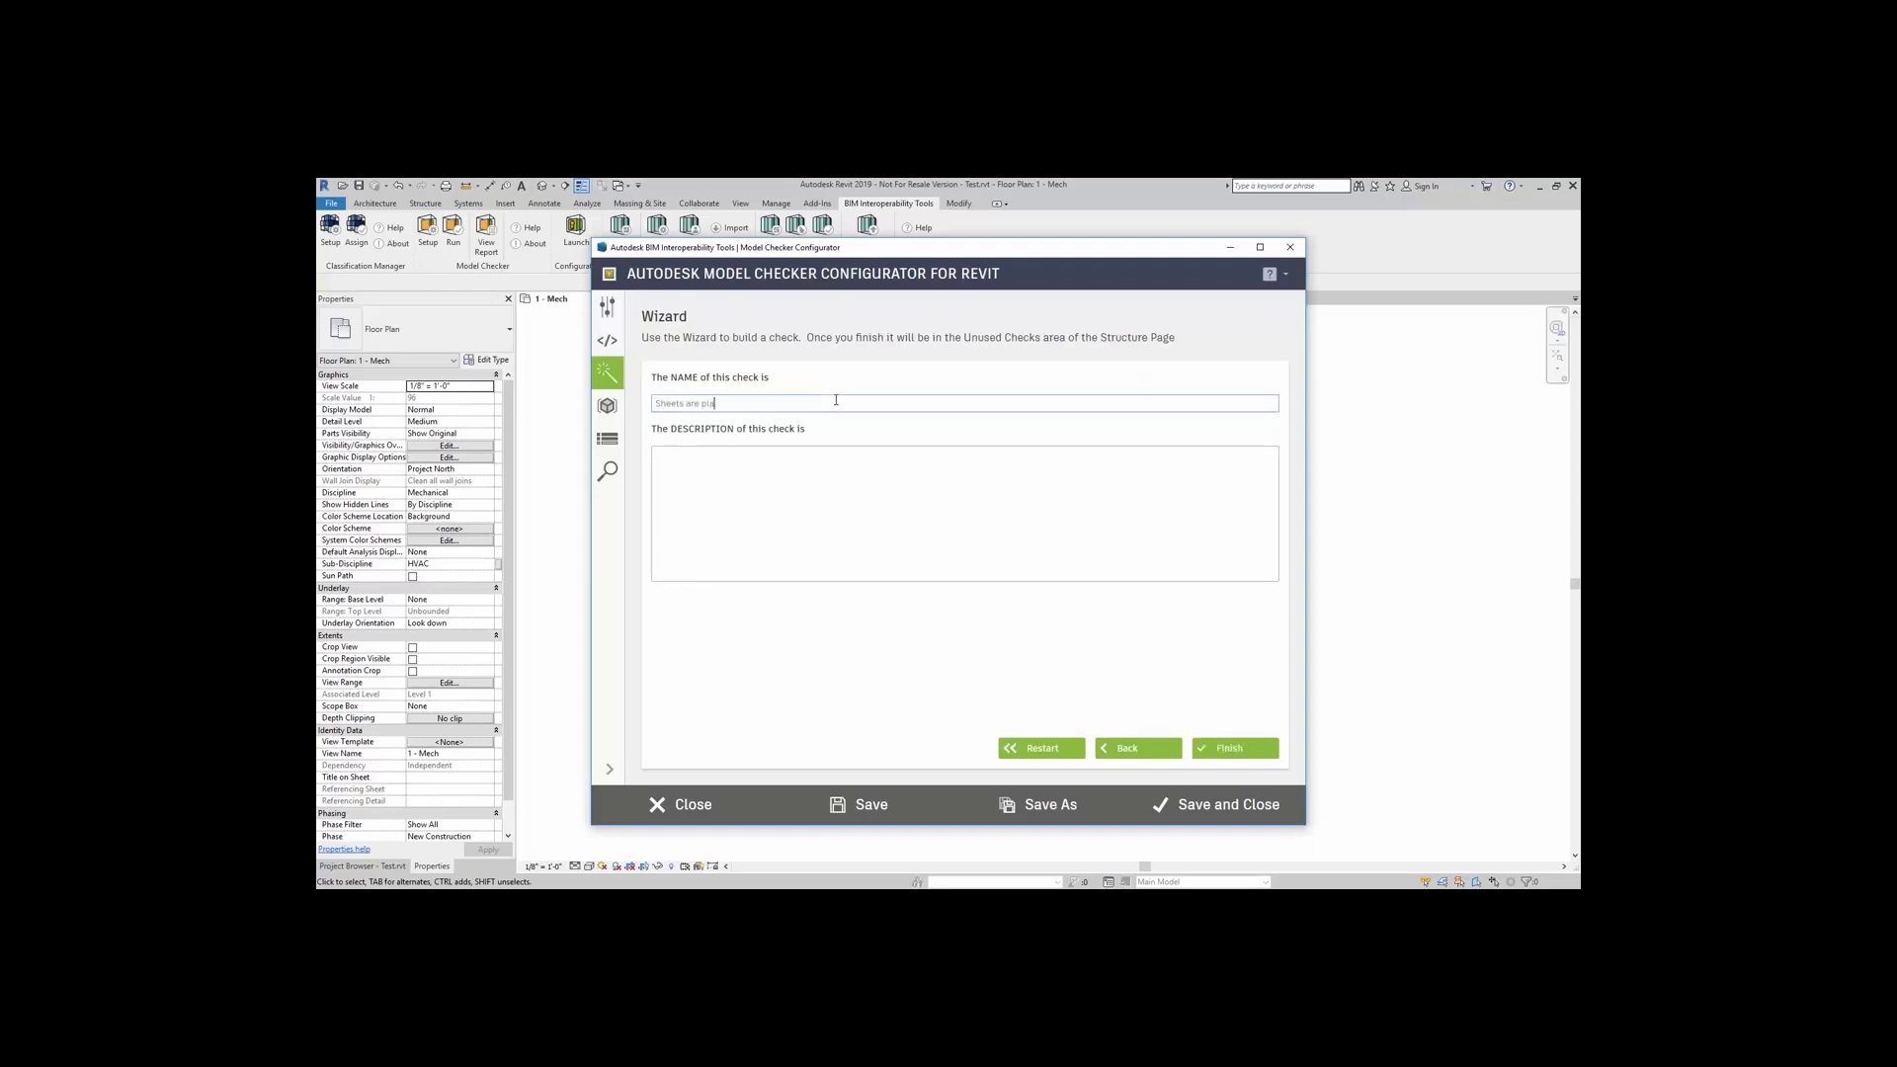
pyautogui.write('ced in the model')
pyautogui.write('Sheets')
pyautogui.write(' In the Mod')
pyautogui.write('el')
pyautogui.click(1207, 751)
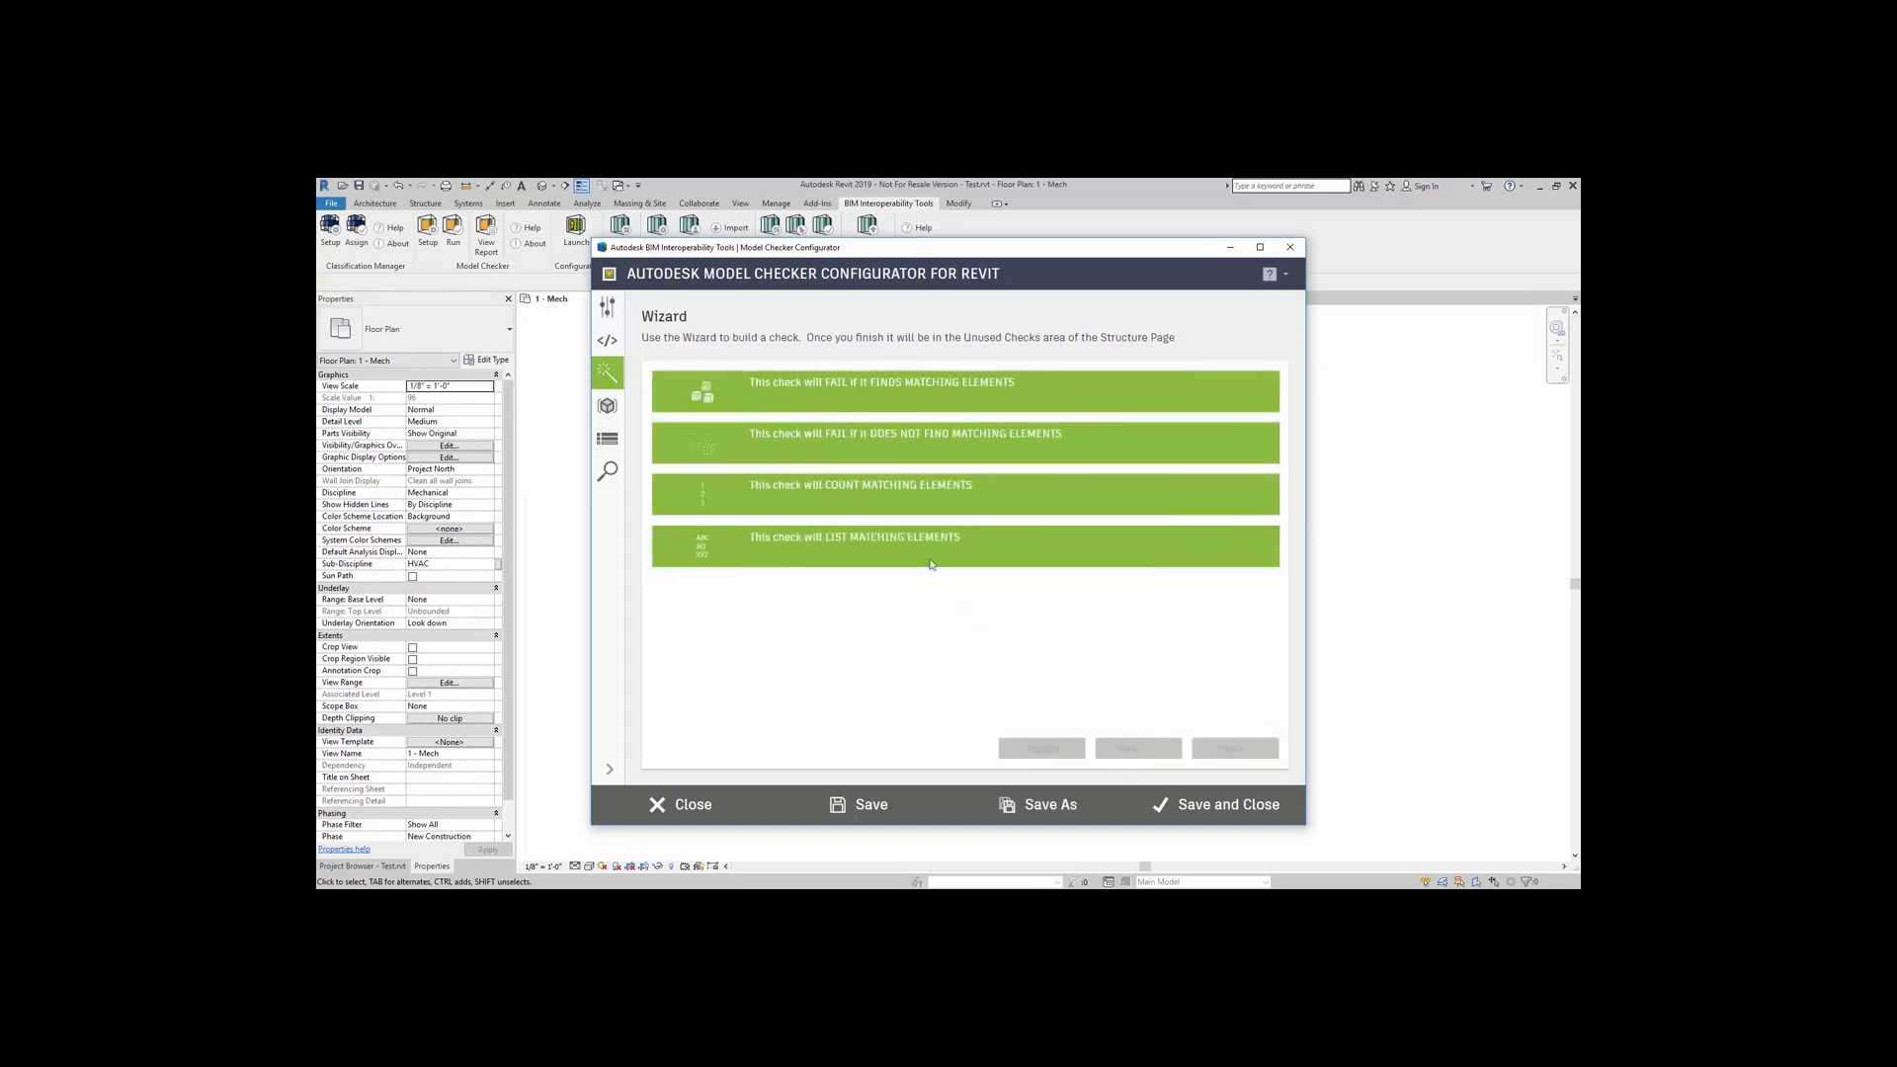
# Step: On the Checkset Structure page, drag the new sheets check from Unused Checks into the checkset tree
pyautogui.click(612, 448)
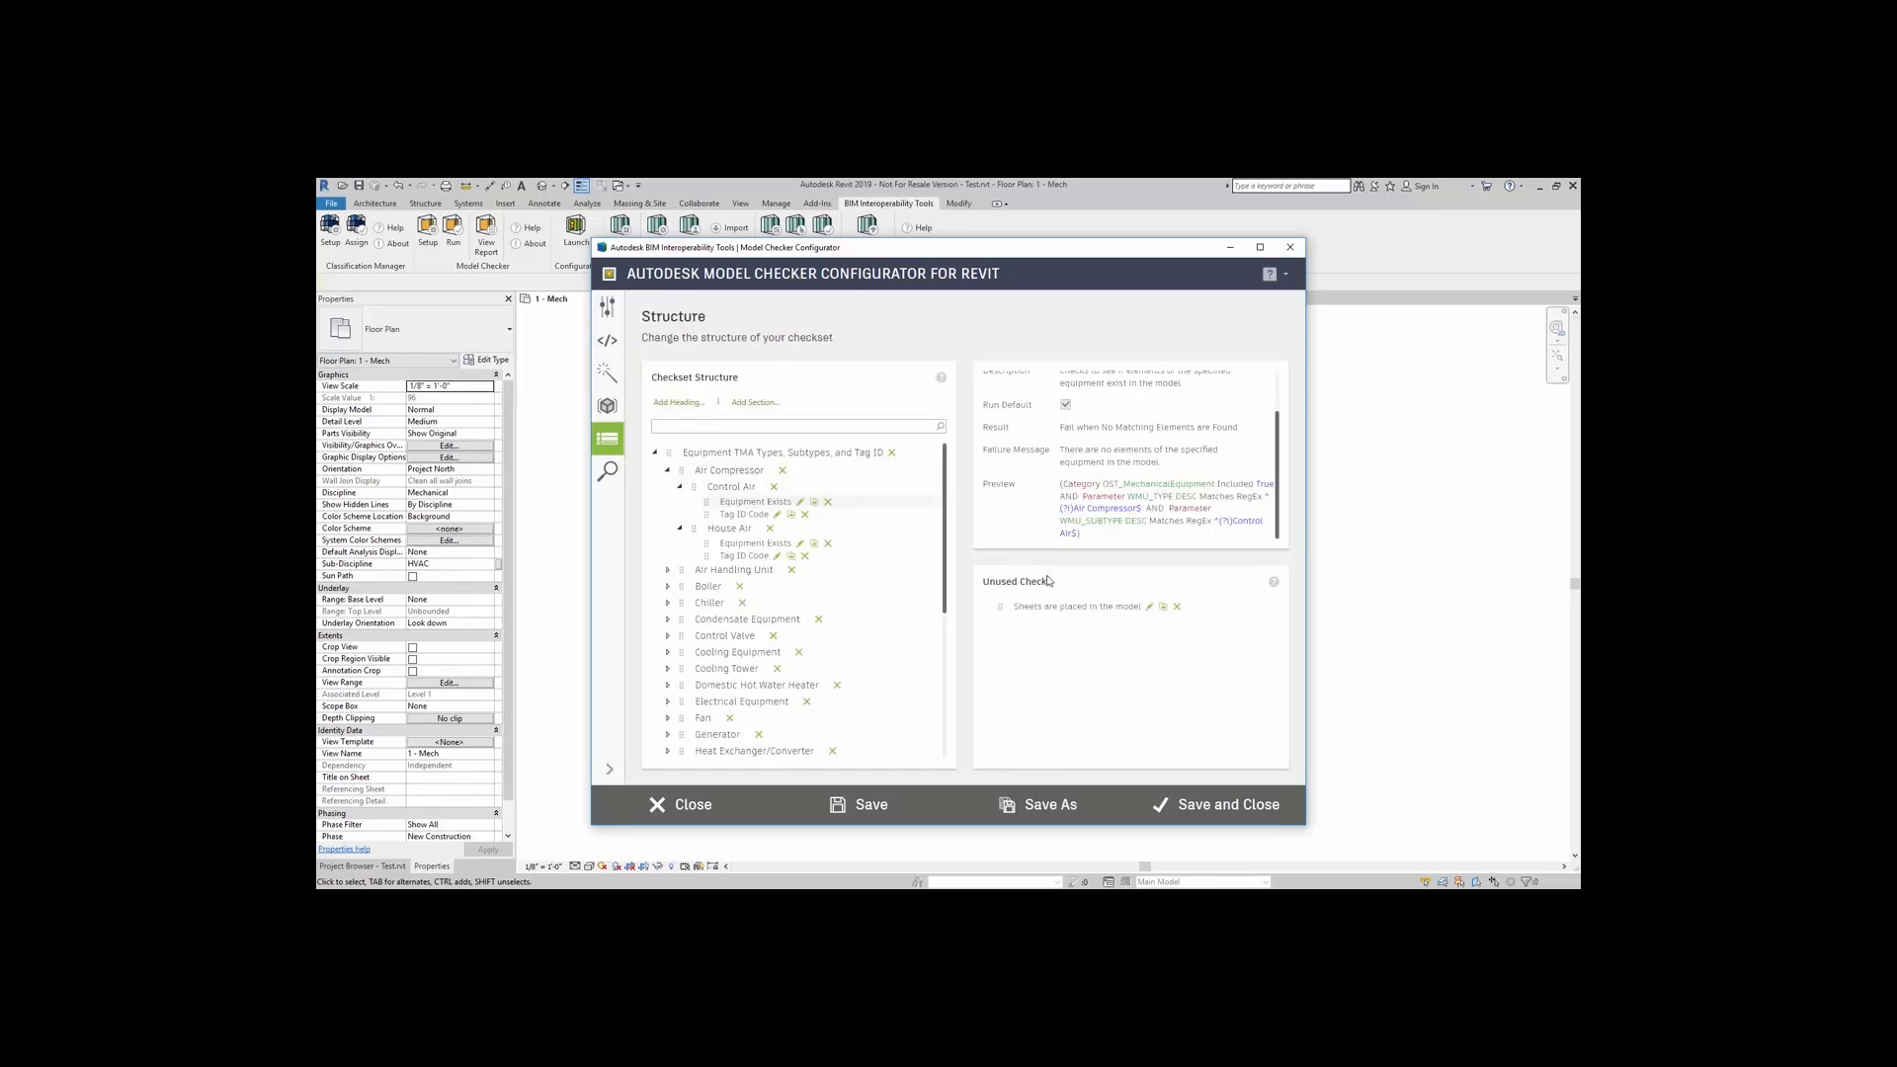
pyautogui.scroll(-5, 948, 497)
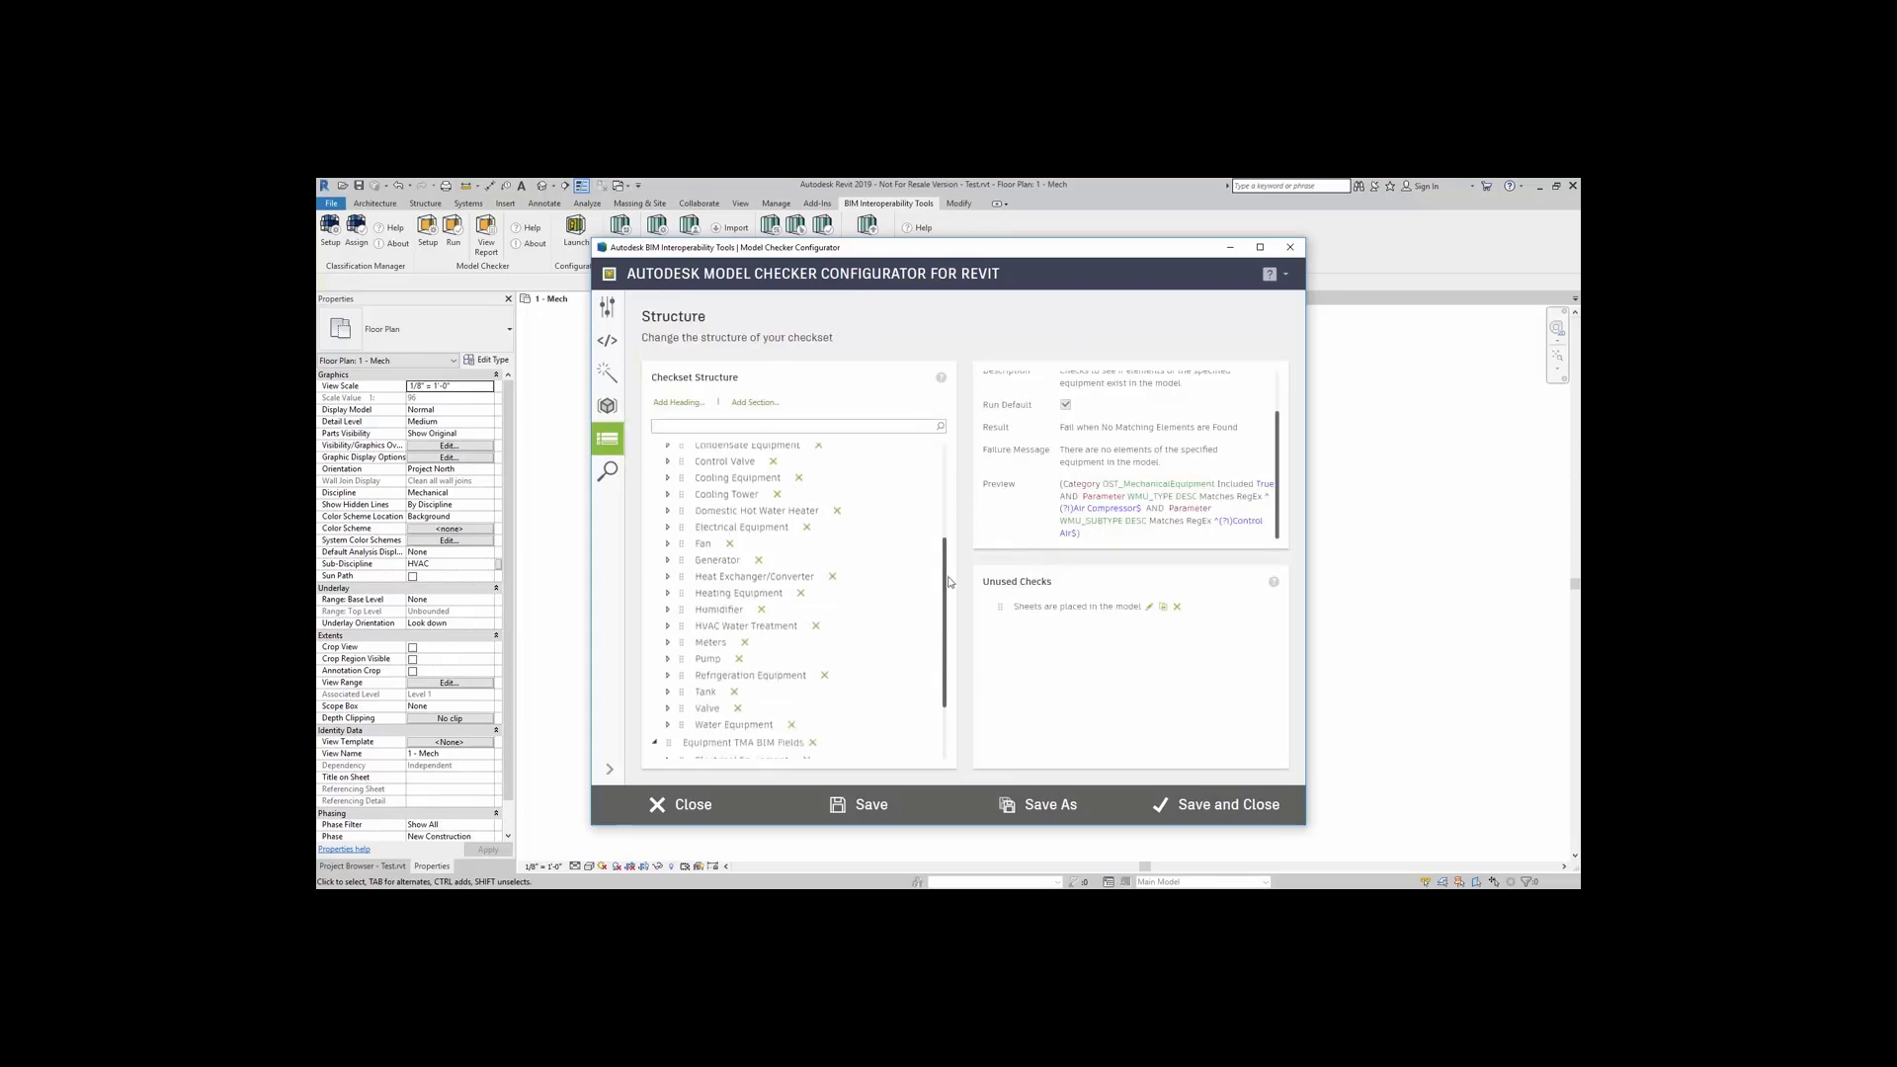
pyautogui.scroll(4, 953, 497)
pyautogui.scroll(2, 954, 484)
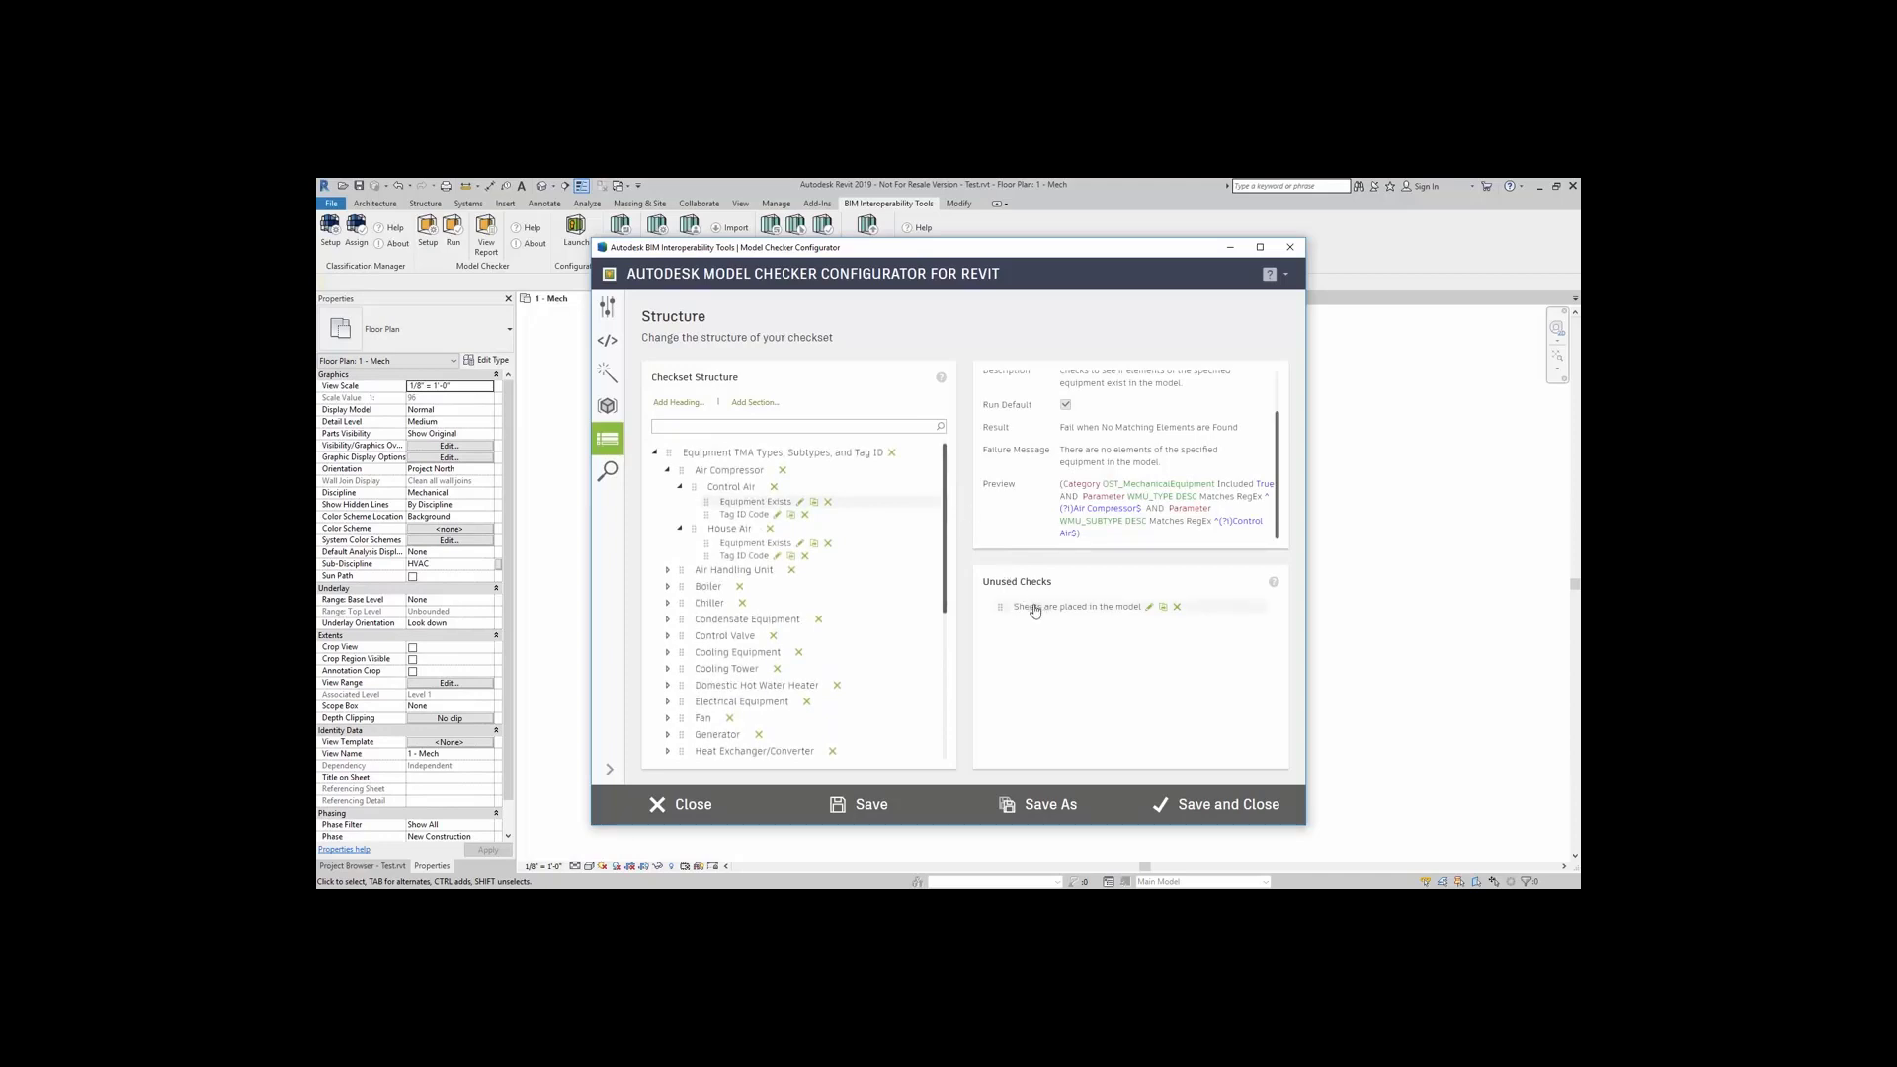
pyautogui.moveTo(1017, 611)
pyautogui.mouseDown()
pyautogui.moveTo(755, 560)
pyautogui.moveTo(731, 459)
pyautogui.moveTo(737, 729)
pyautogui.moveTo(753, 534)
pyautogui.moveTo(1016, 597)
pyautogui.mouseUp()
# Step: Remove Equipment Exists from Control Air, delete it from unused checks, and save the checkset
pyautogui.click(828, 503)
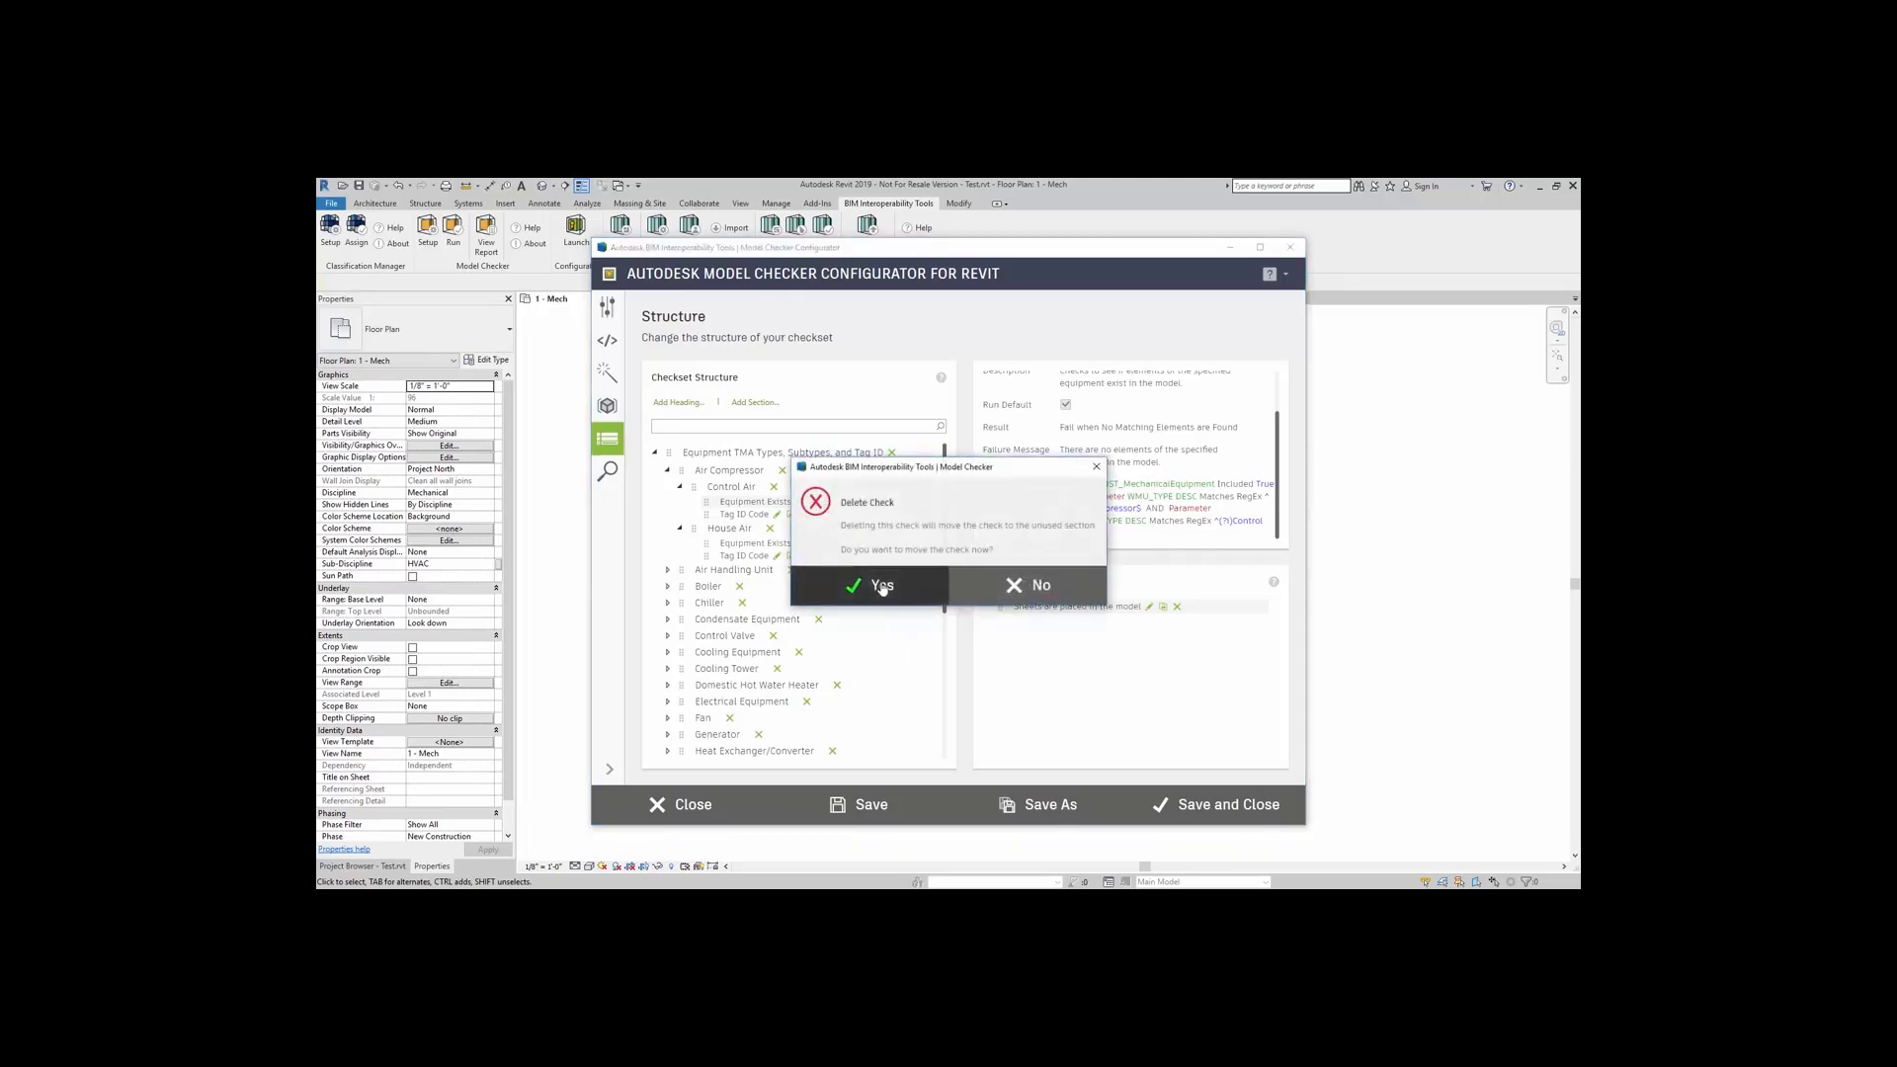
pyautogui.click(882, 587)
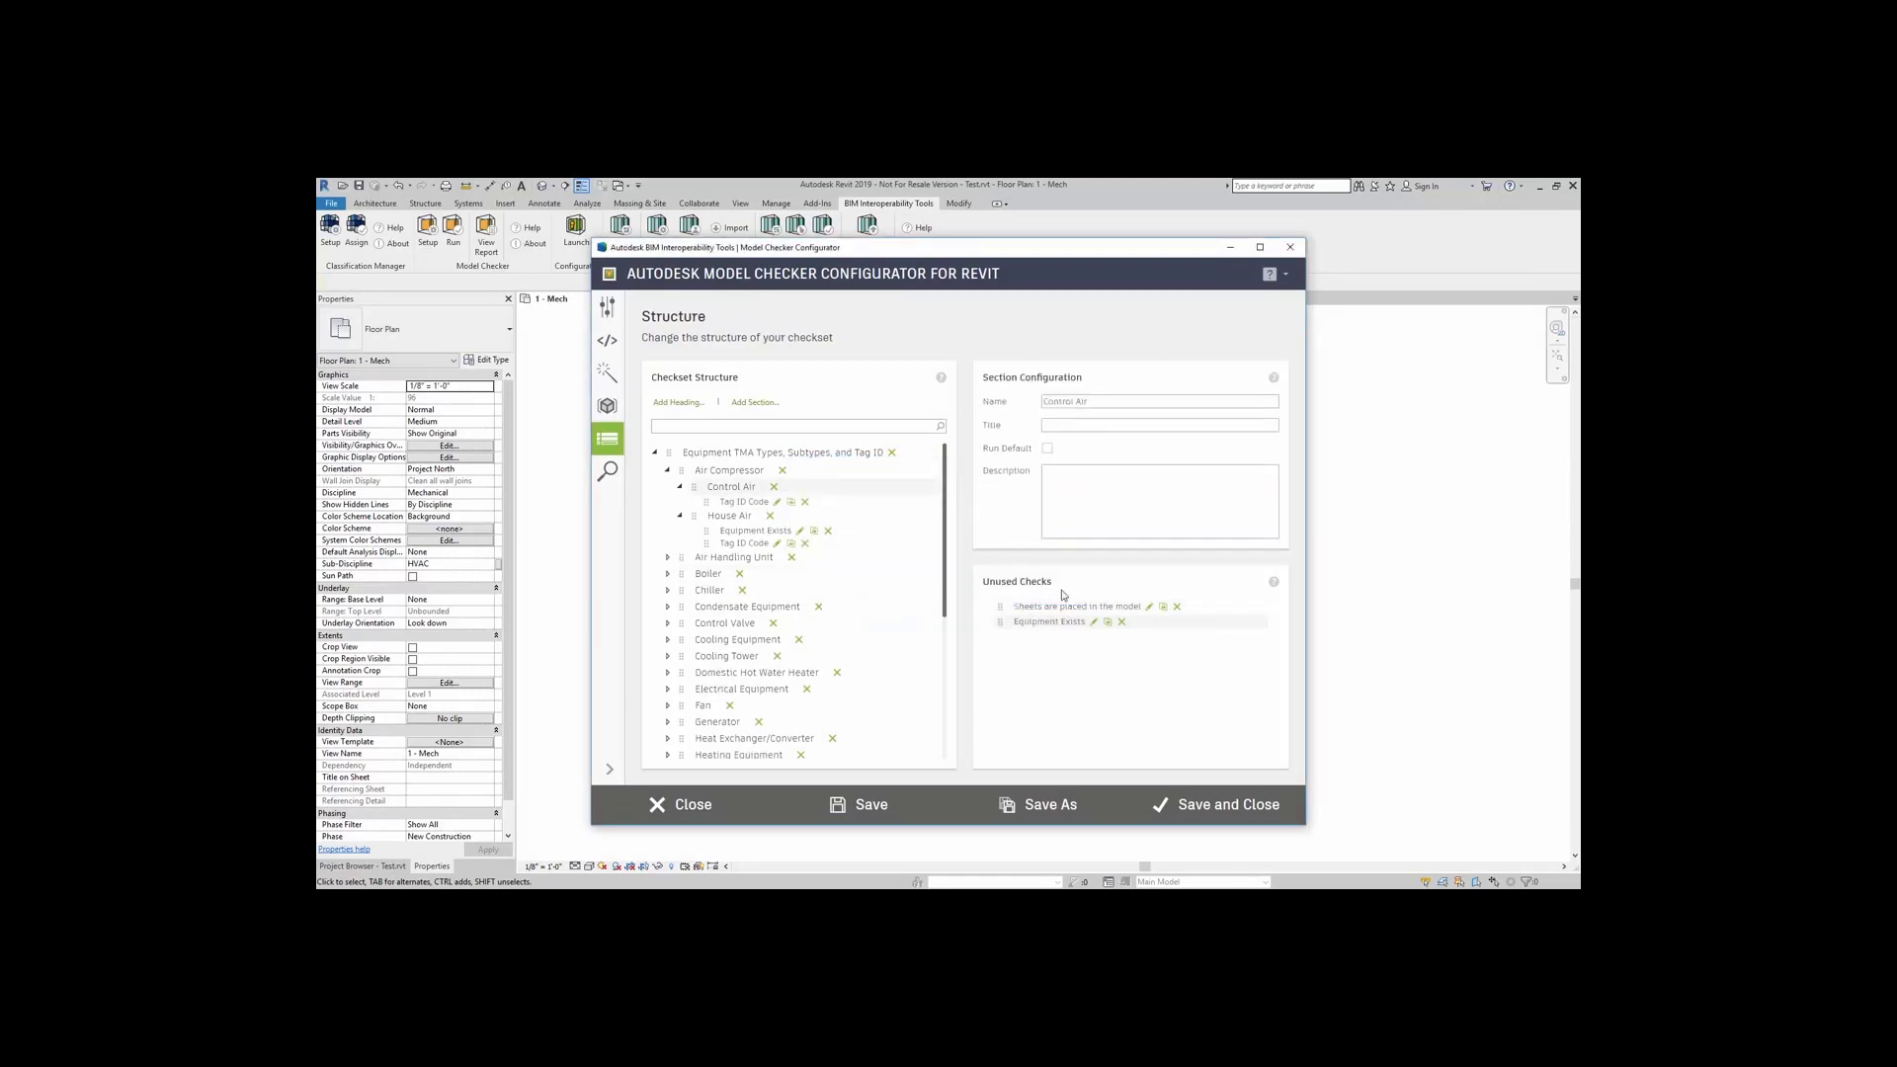
pyautogui.click(1121, 622)
pyautogui.click(1122, 623)
pyautogui.click(867, 806)
# Step: Close the configurator and inspect the House Air and Control Air ACD-1 compressor properties
pyautogui.click(682, 805)
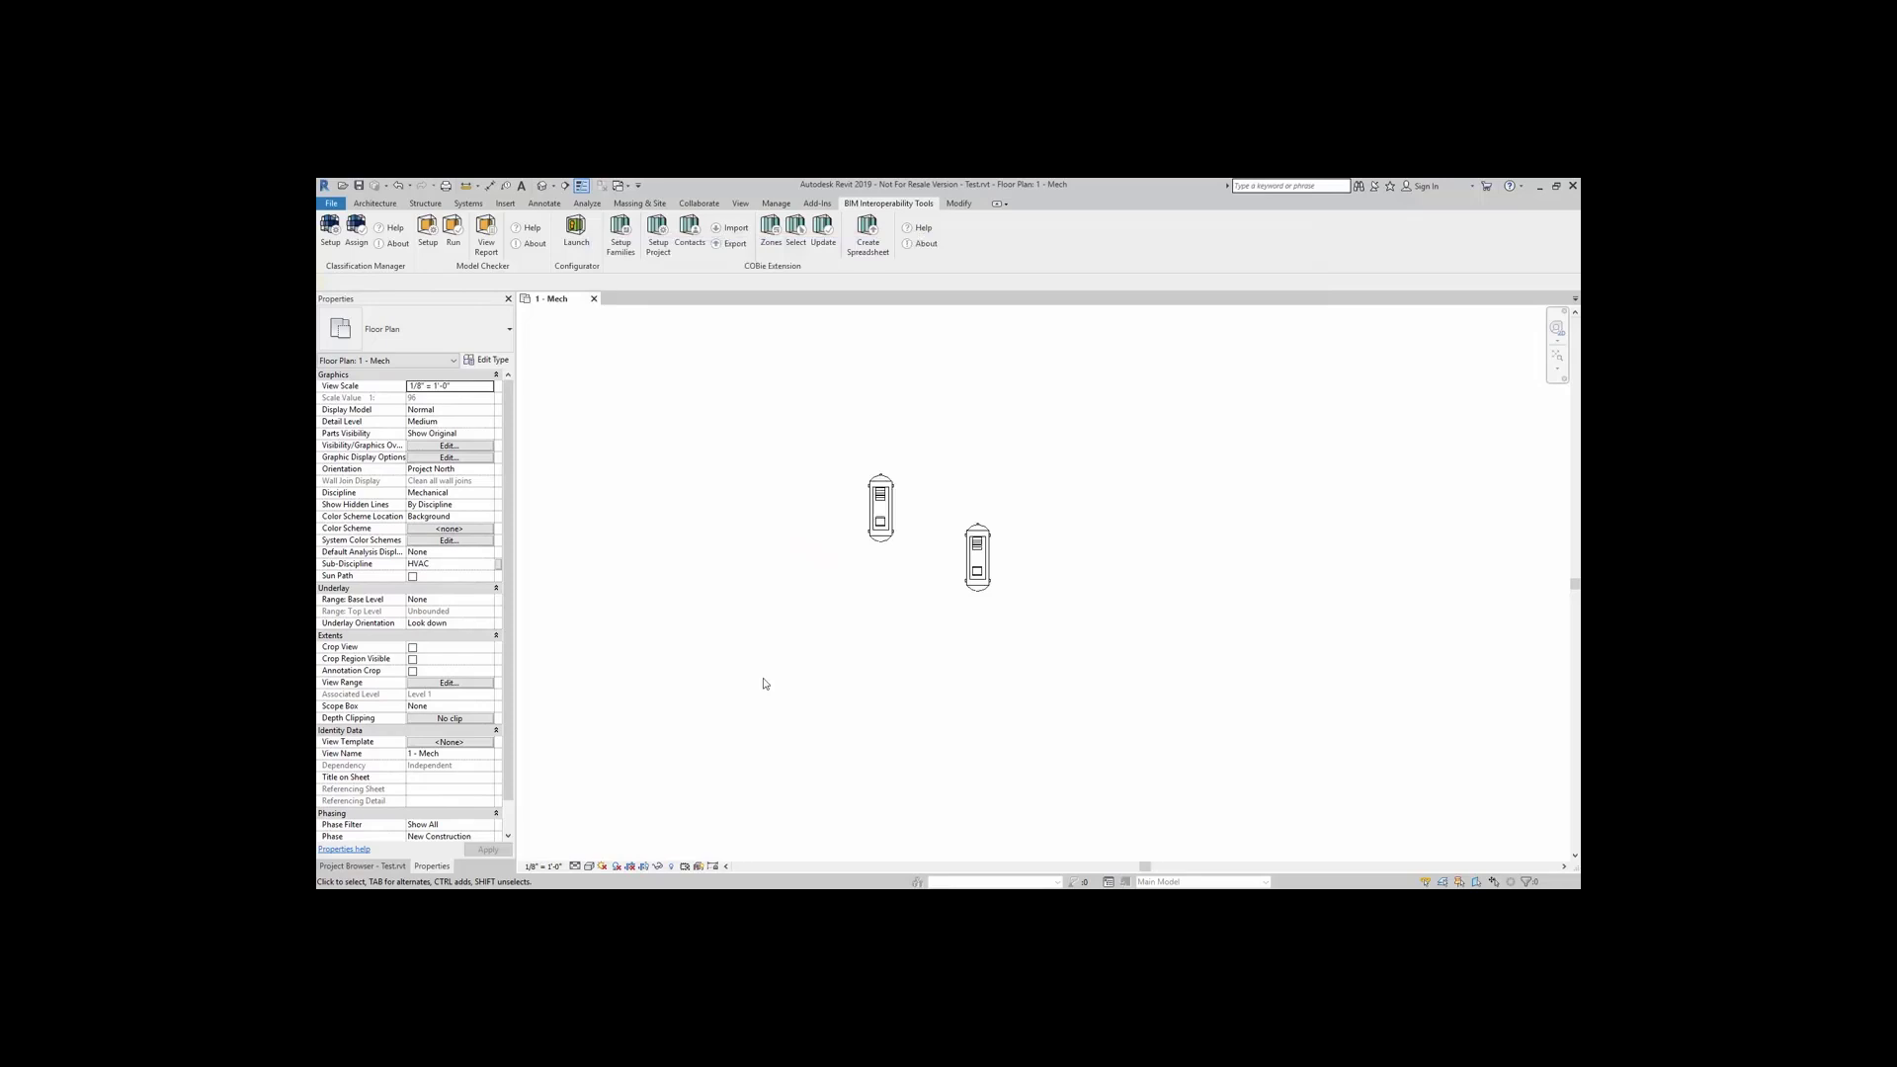
pyautogui.click(886, 525)
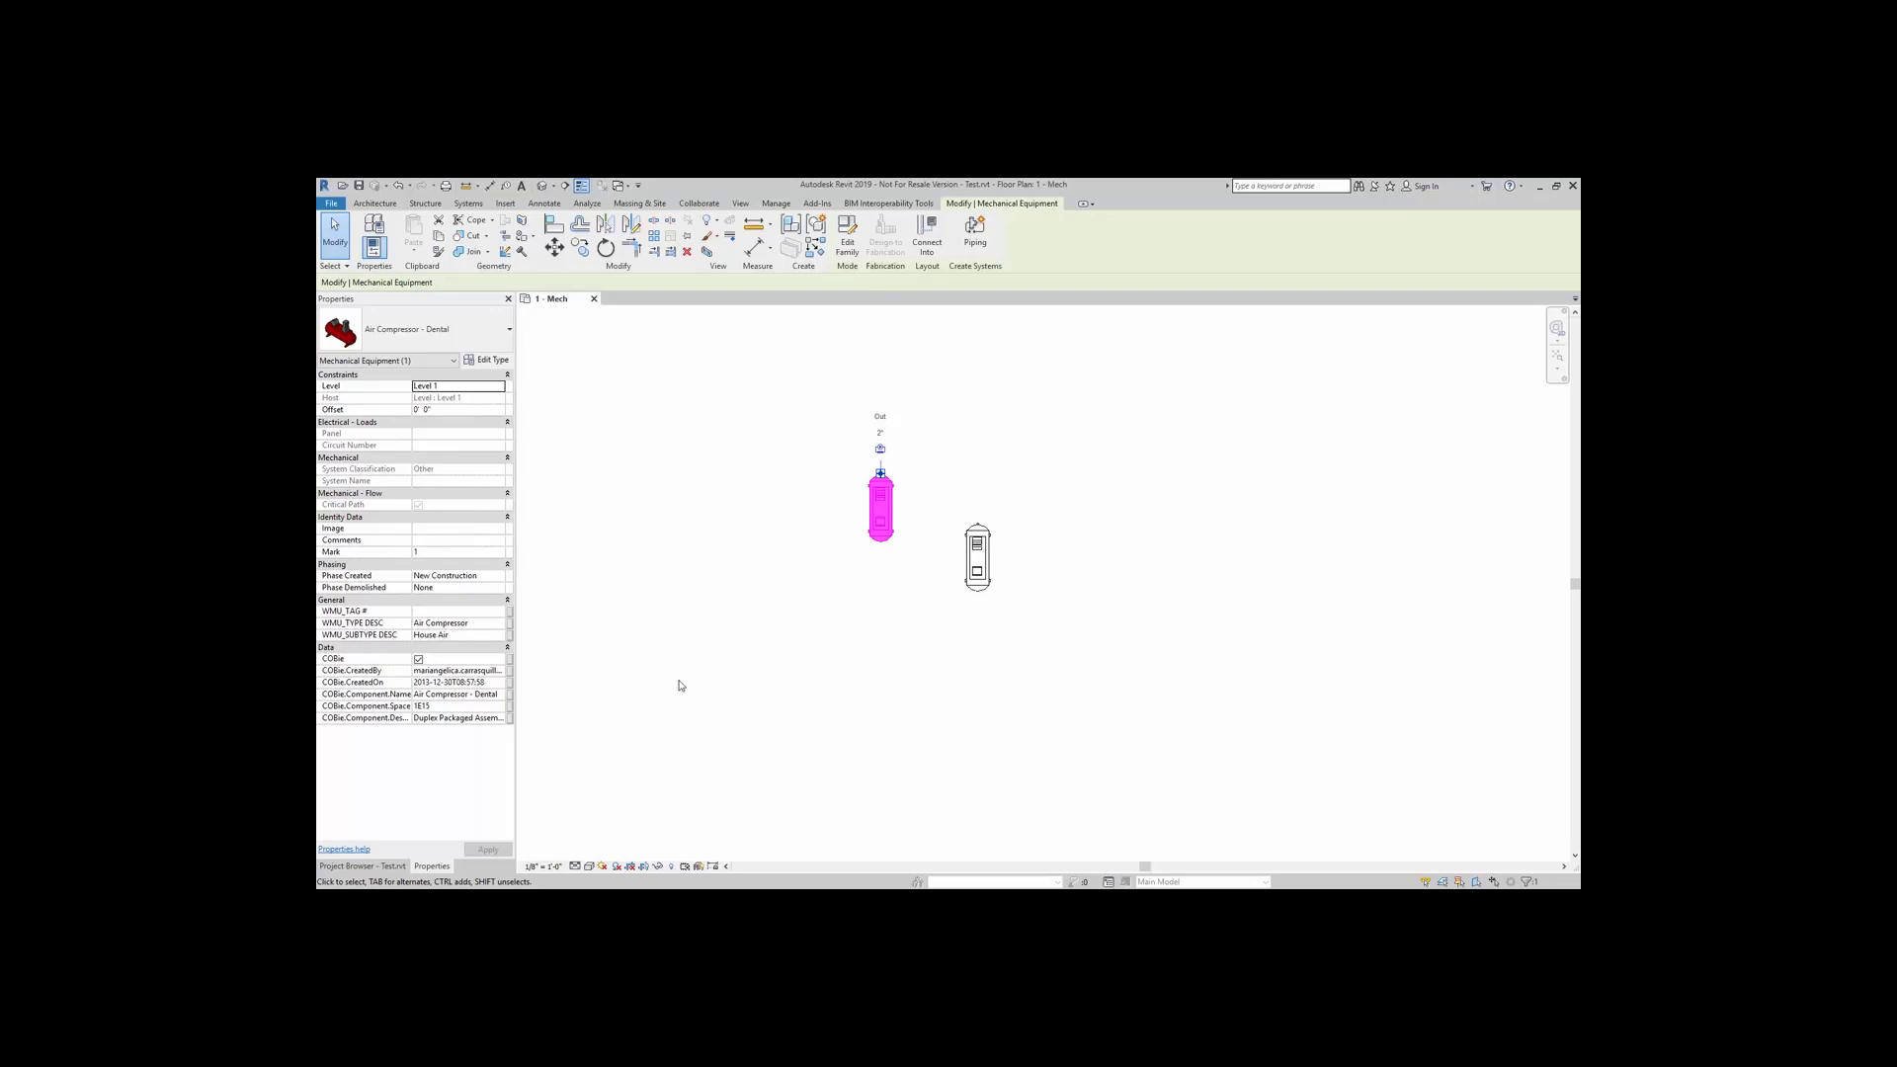
pyautogui.click(978, 569)
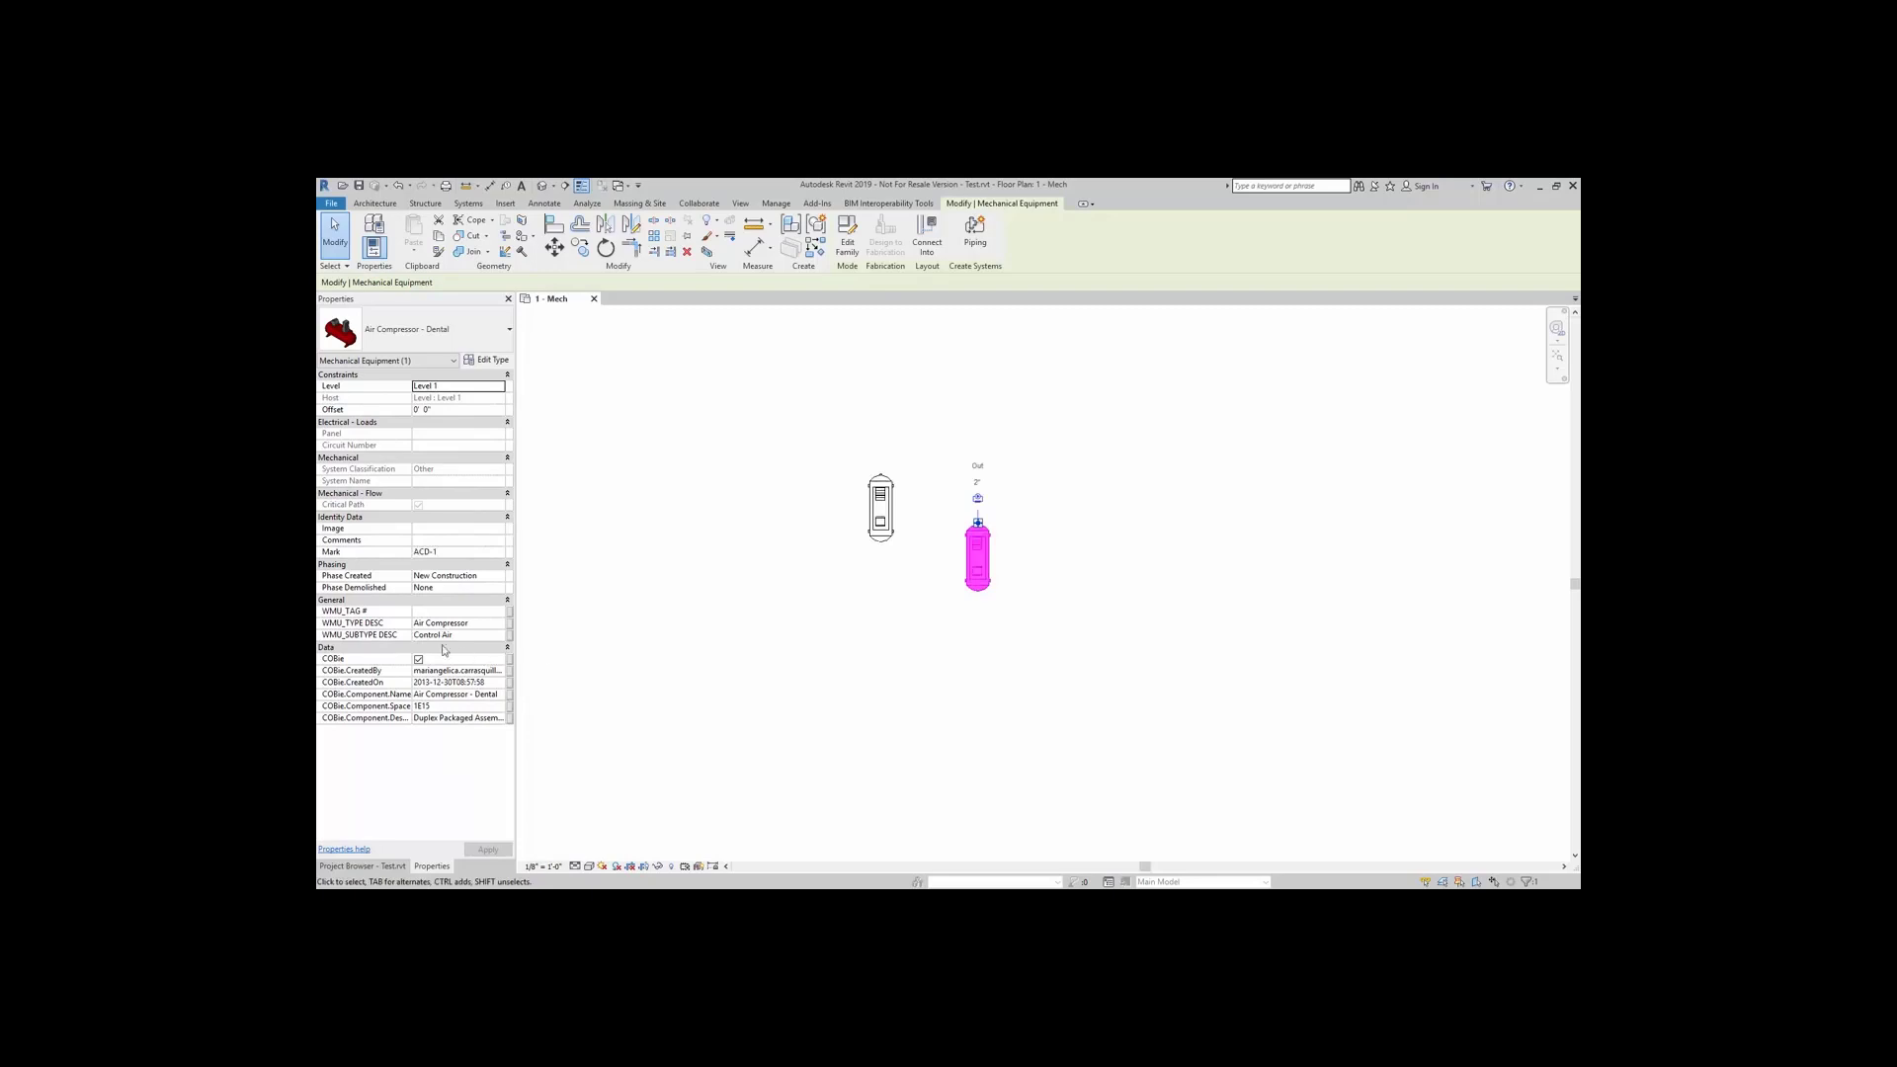
pyautogui.click(656, 656)
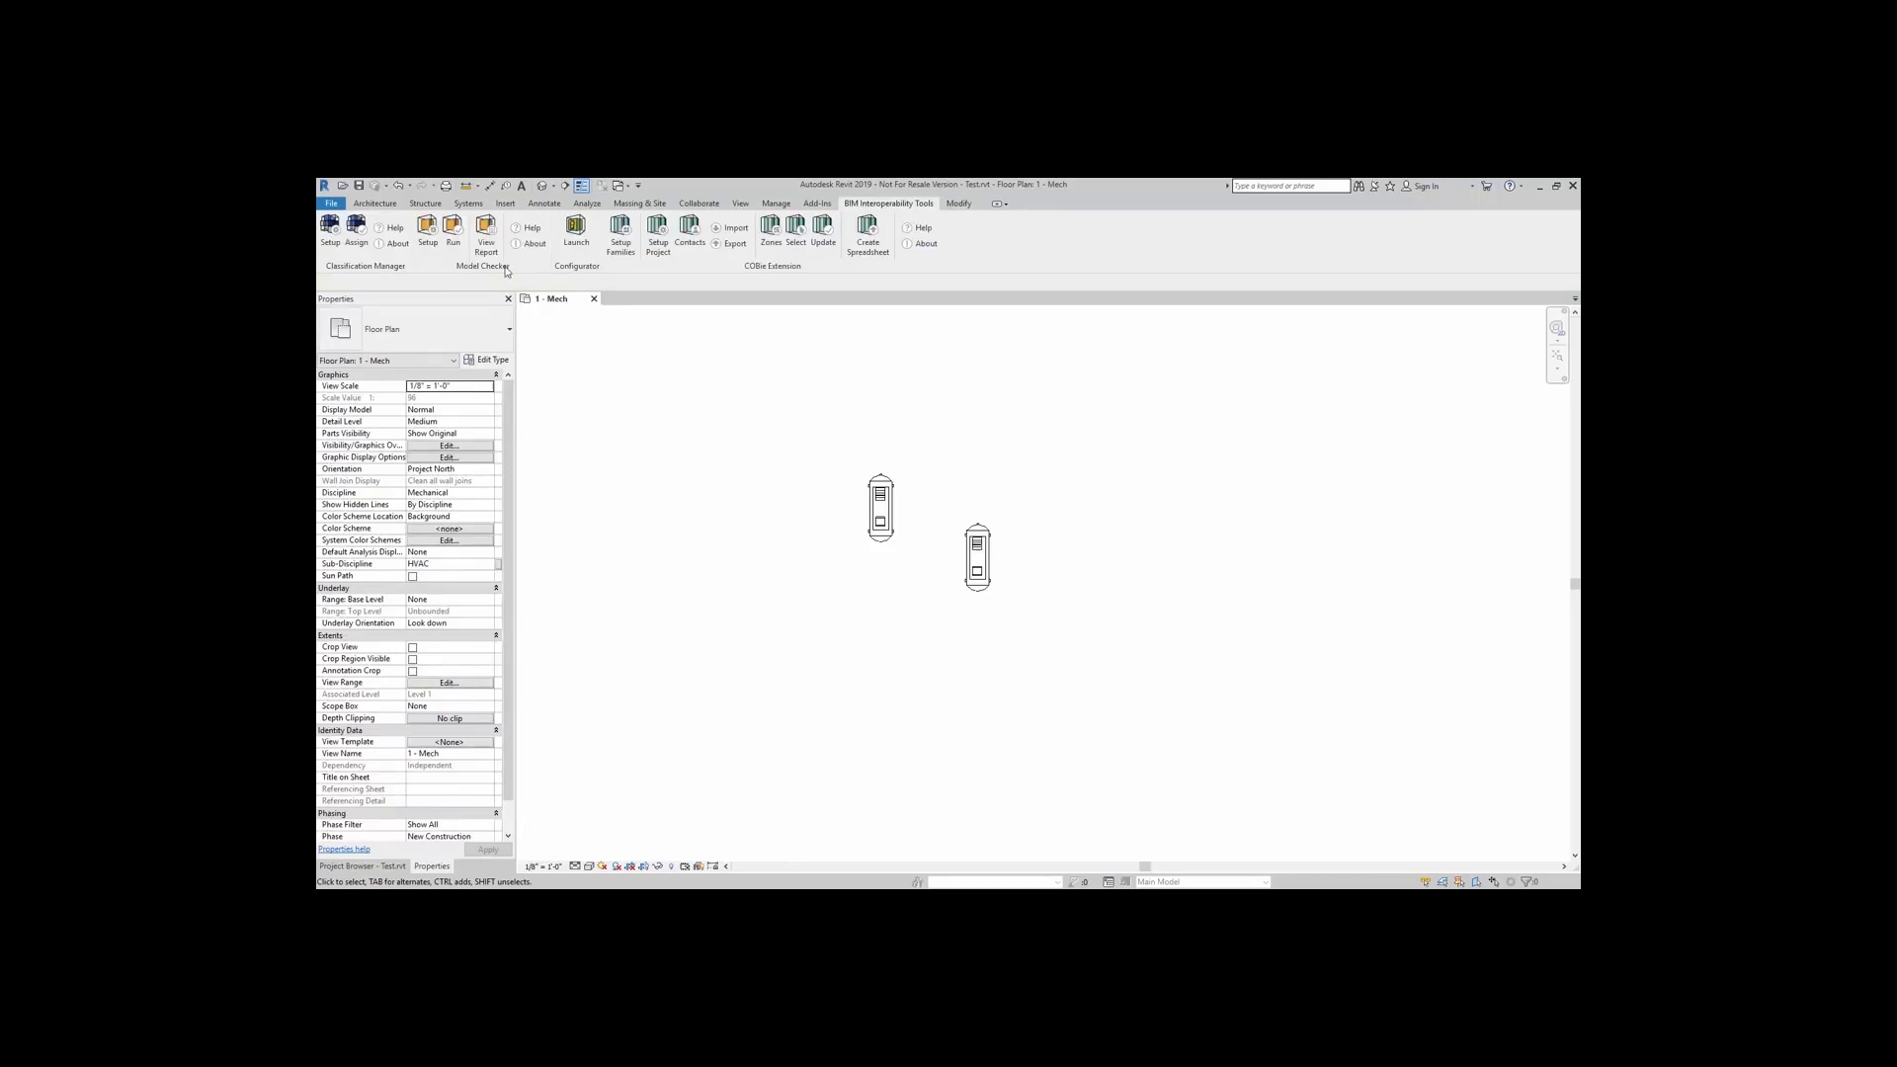
# Step: Start Model Checker Setup and acknowledge the No Configuration File message
pyautogui.click(428, 235)
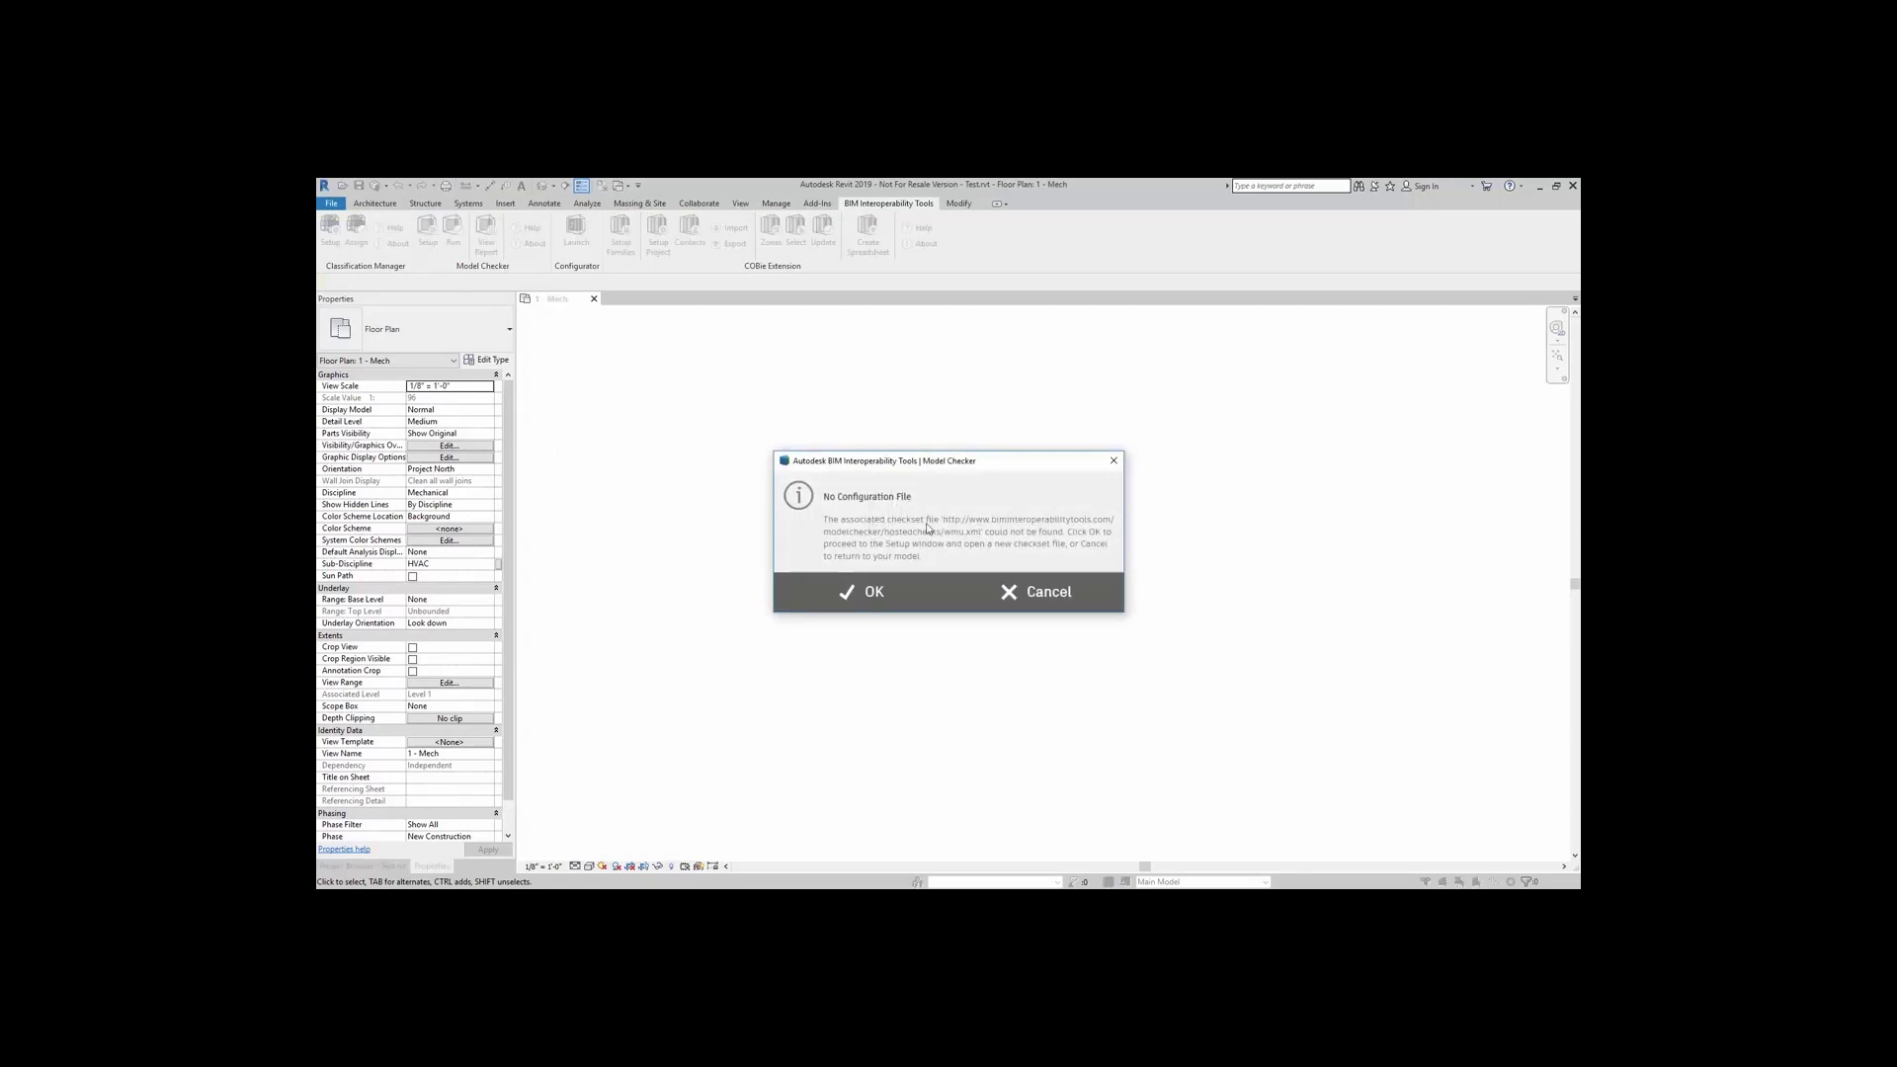
pyautogui.click(886, 593)
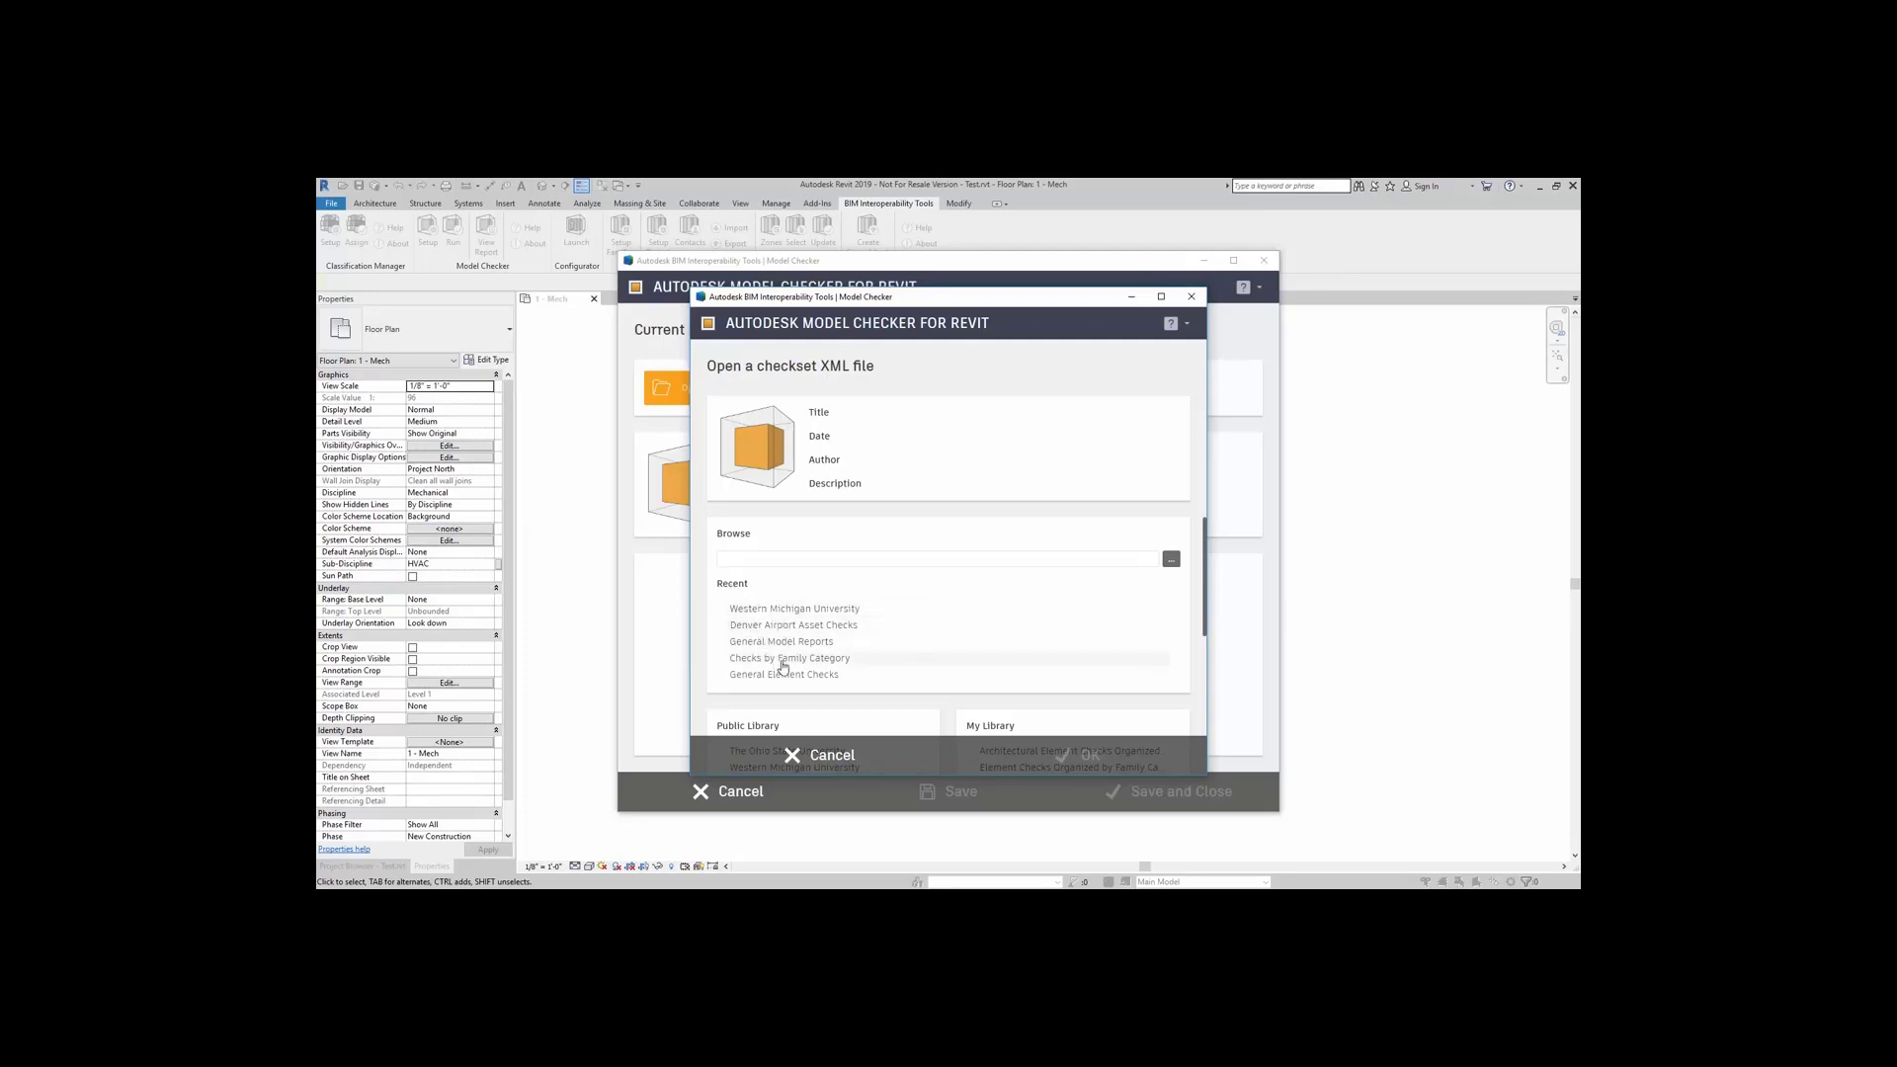
# Step: Load the Western Michigan University checkset from the Public Library
pyautogui.scroll(-3, 958, 634)
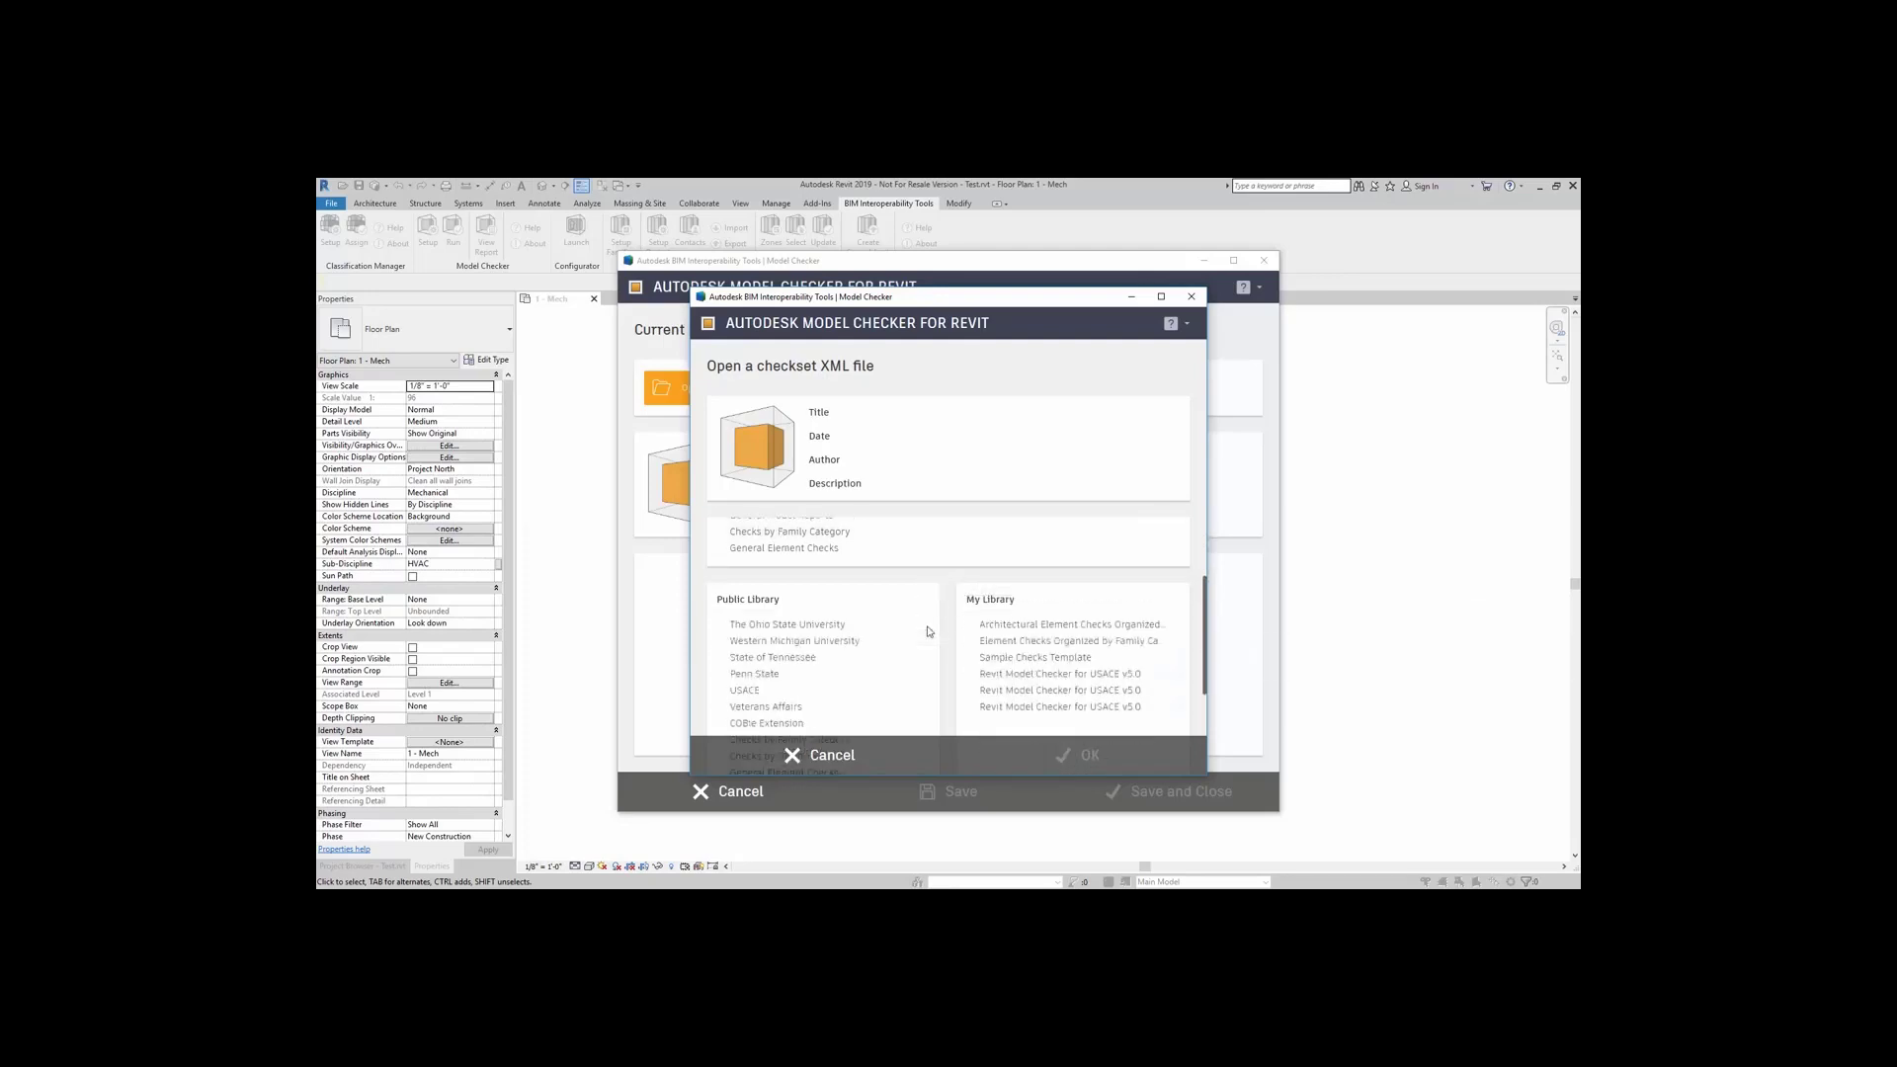
pyautogui.scroll(-1, 928, 631)
pyautogui.scroll(-1, 929, 632)
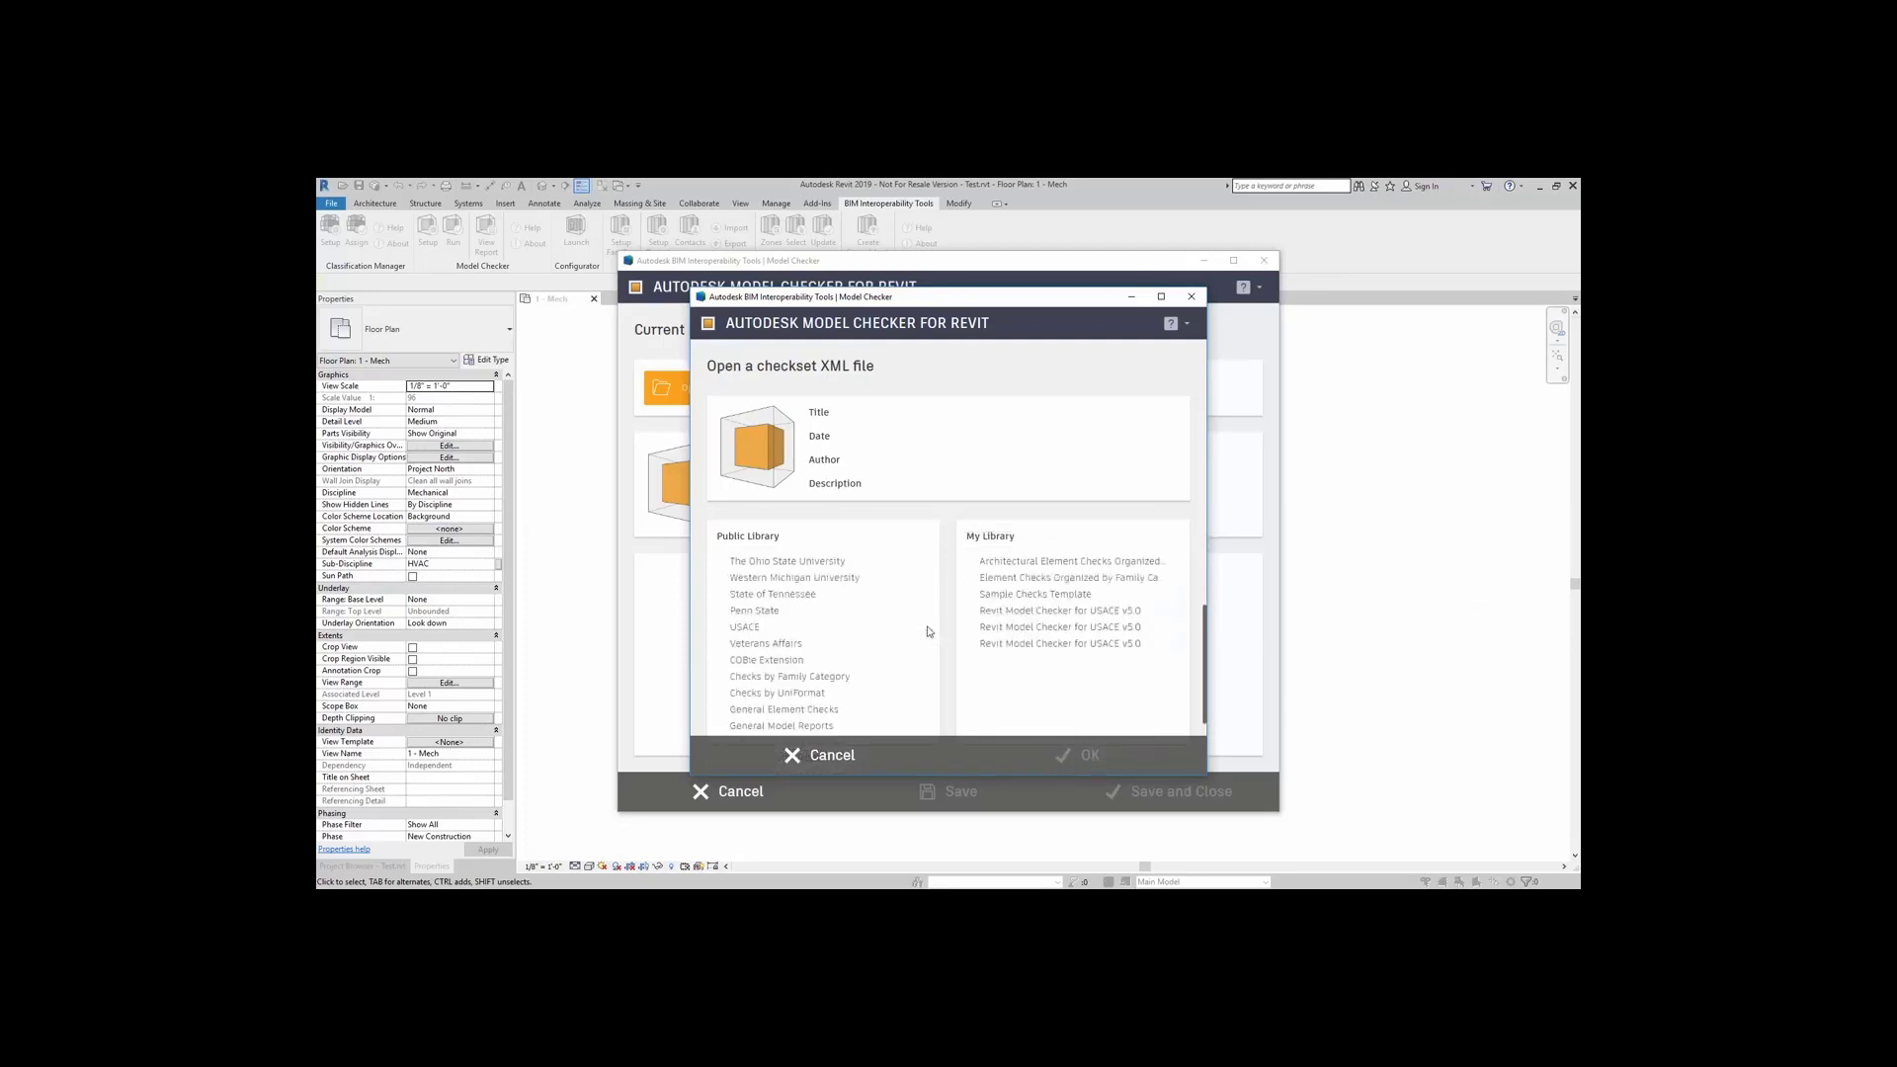
pyautogui.click(825, 578)
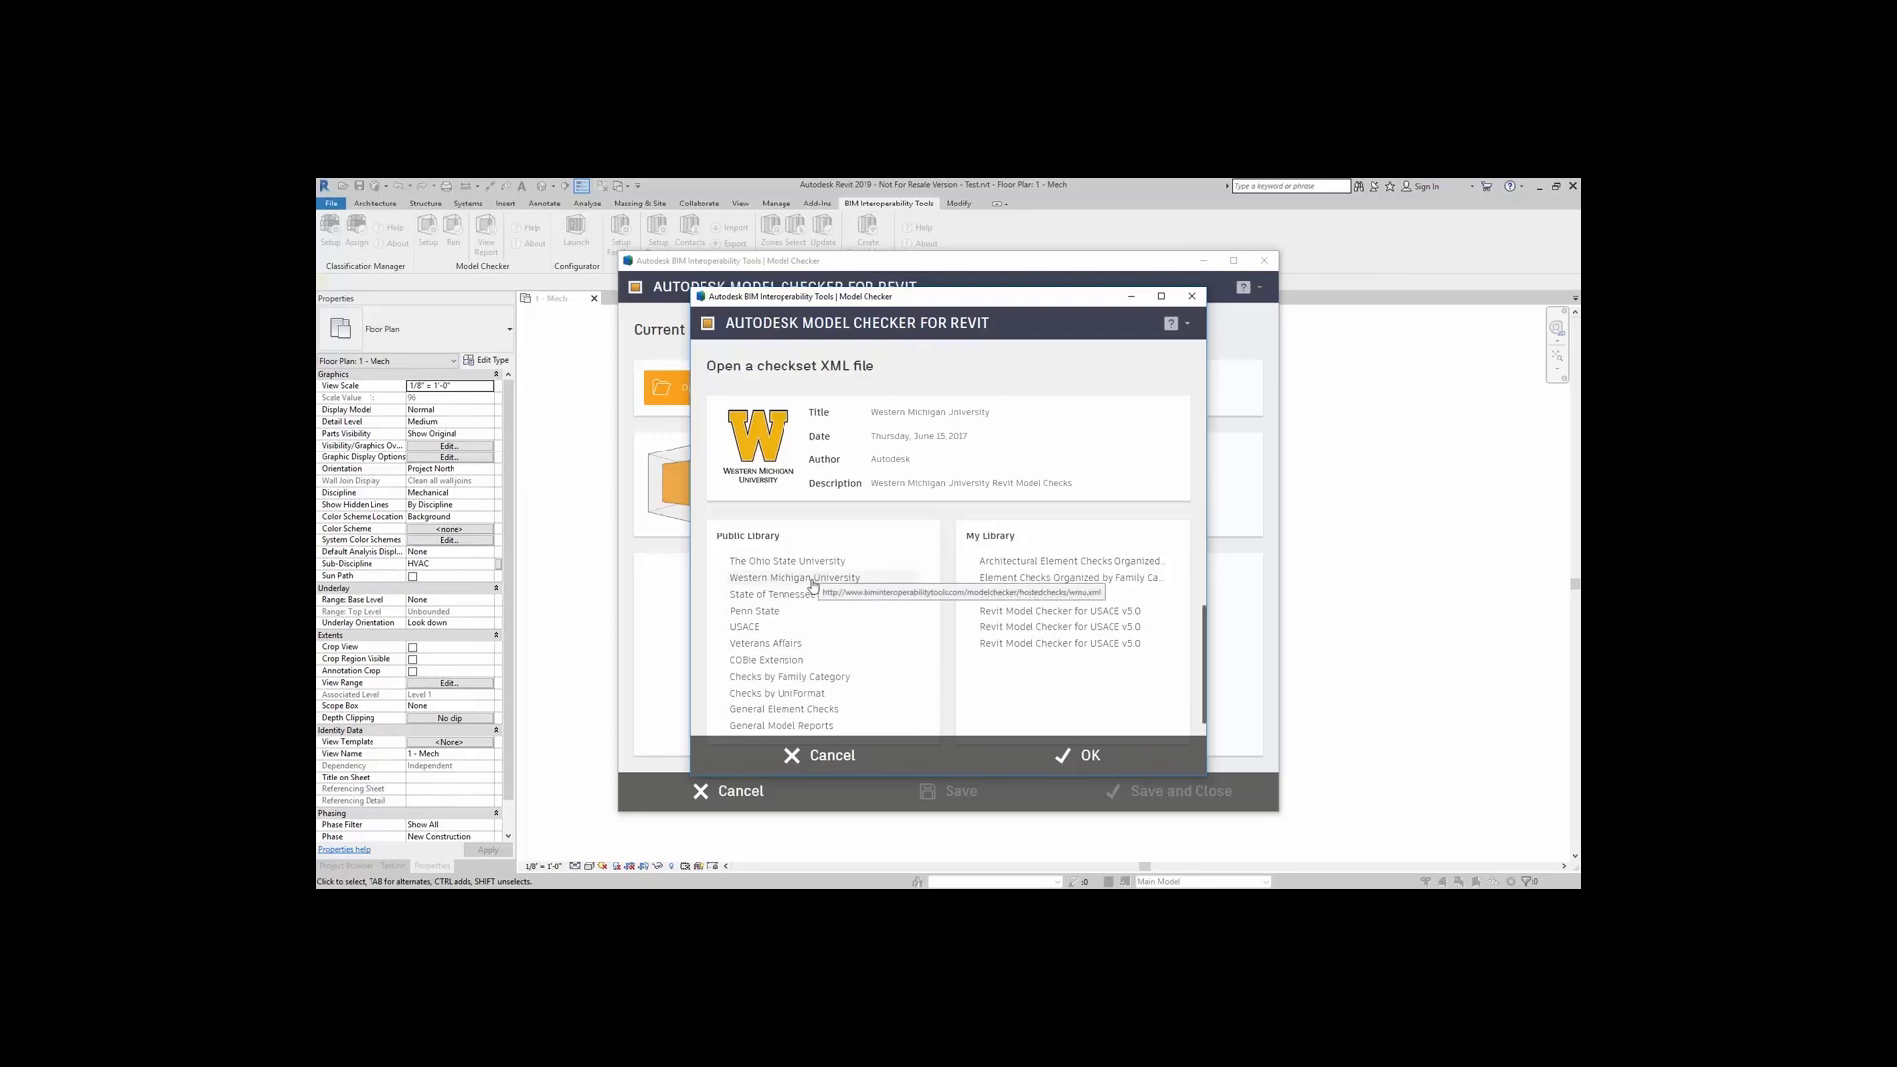
pyautogui.click(1086, 757)
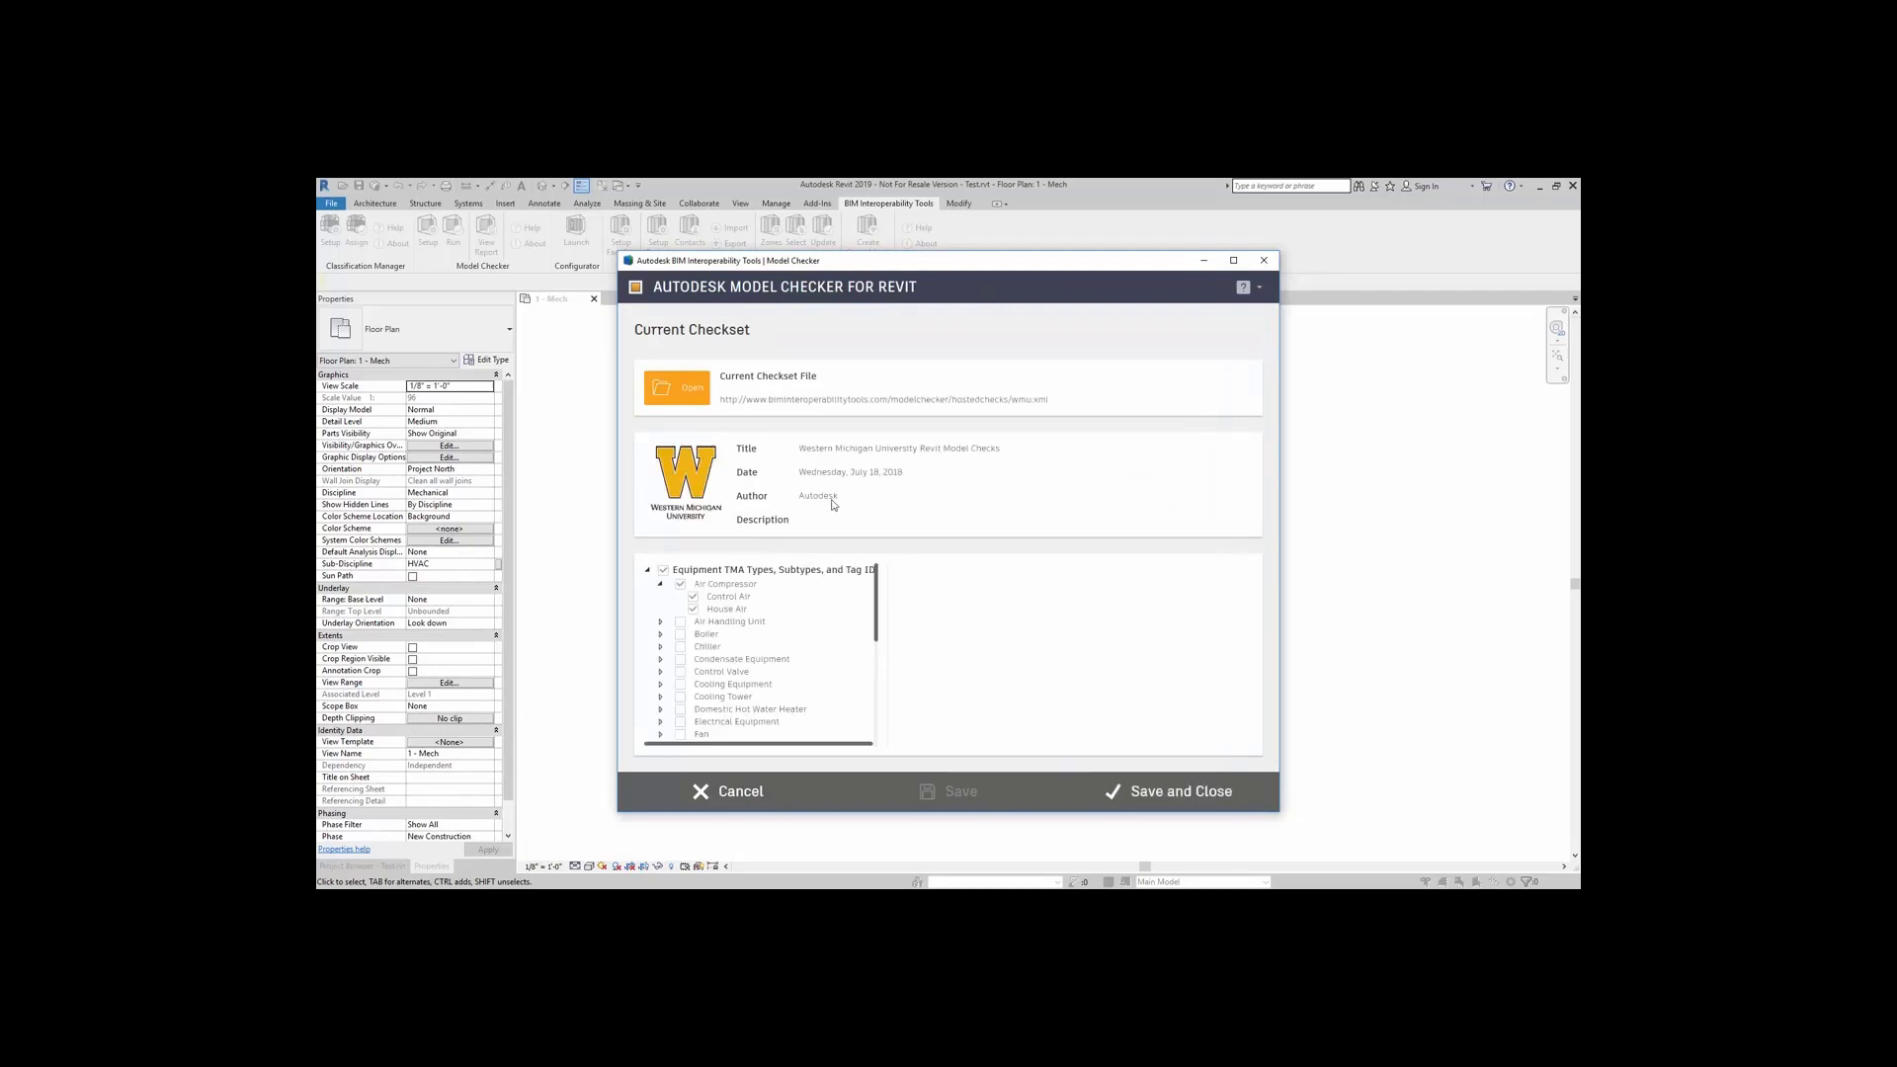
# Step: Untick Control Air's Tag ID Code check, compare with House Air, then save and close
pyautogui.click(745, 586)
pyautogui.click(730, 599)
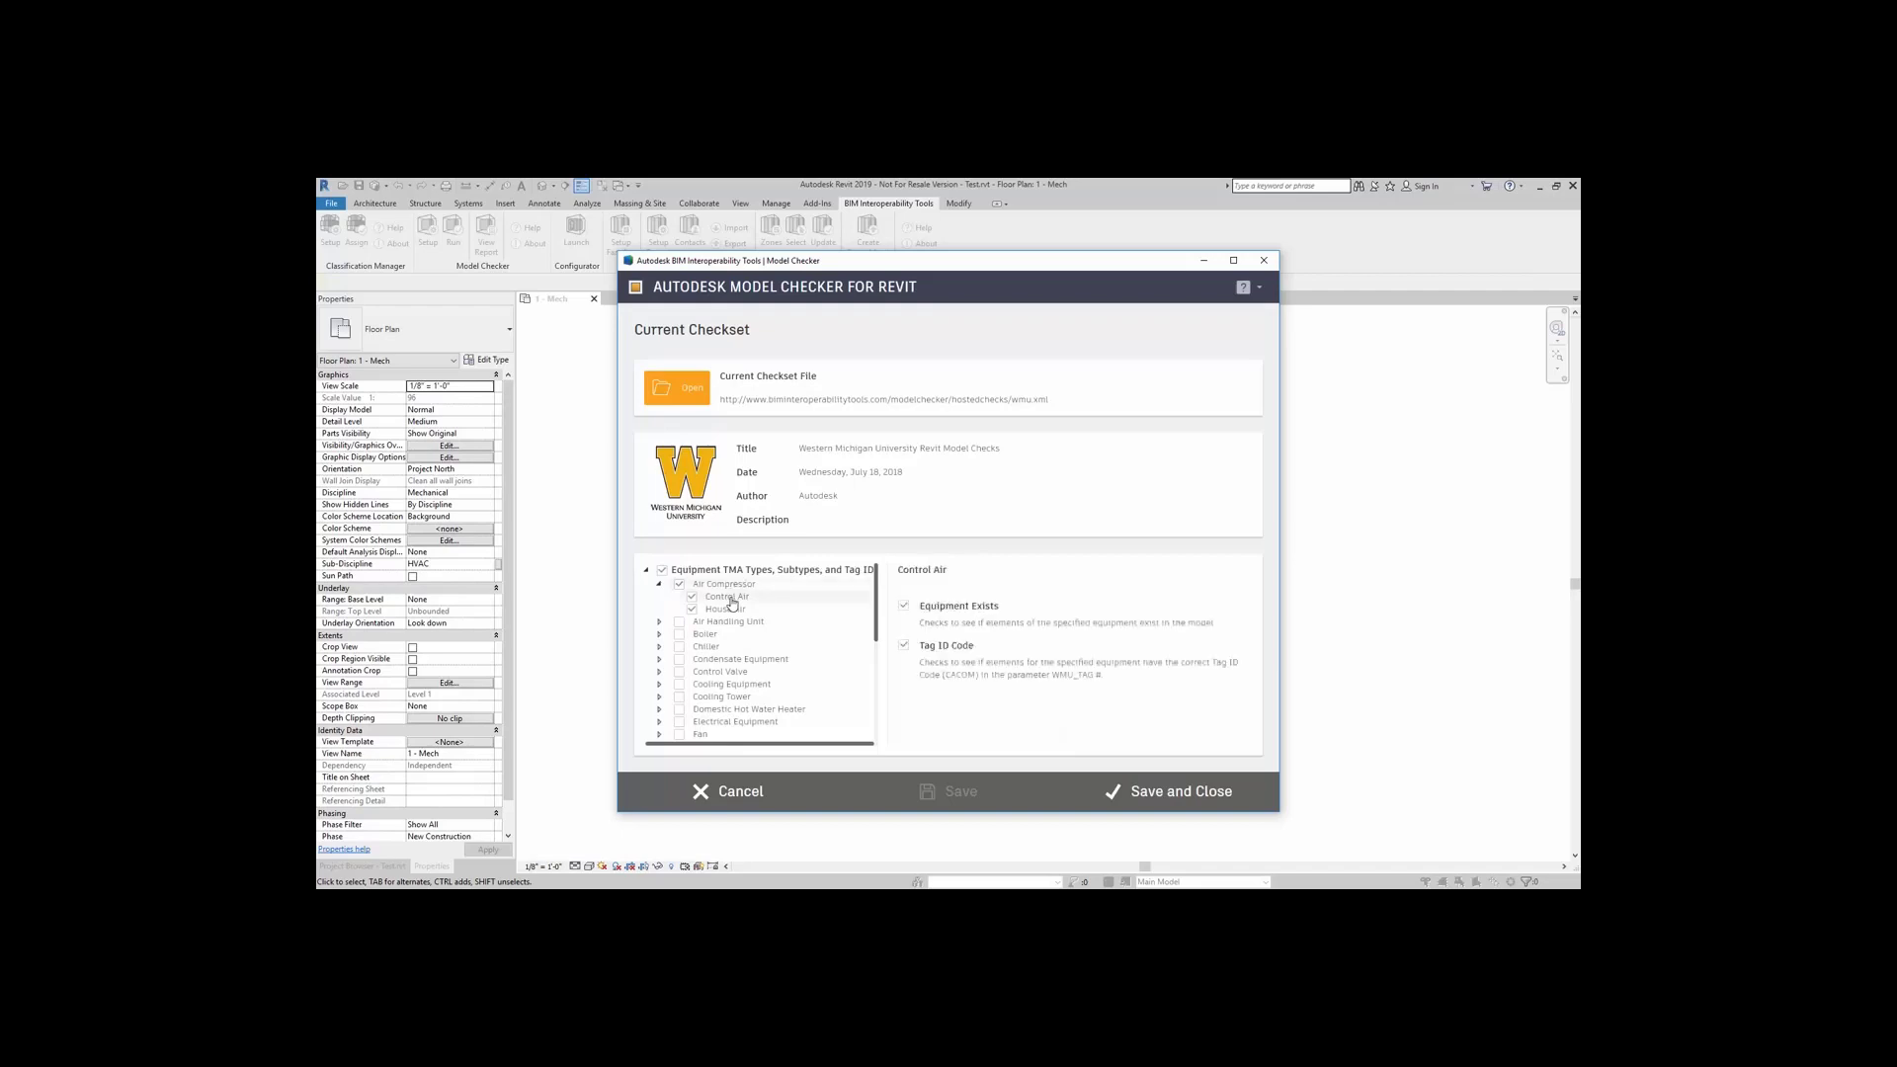
pyautogui.click(732, 612)
pyautogui.click(731, 597)
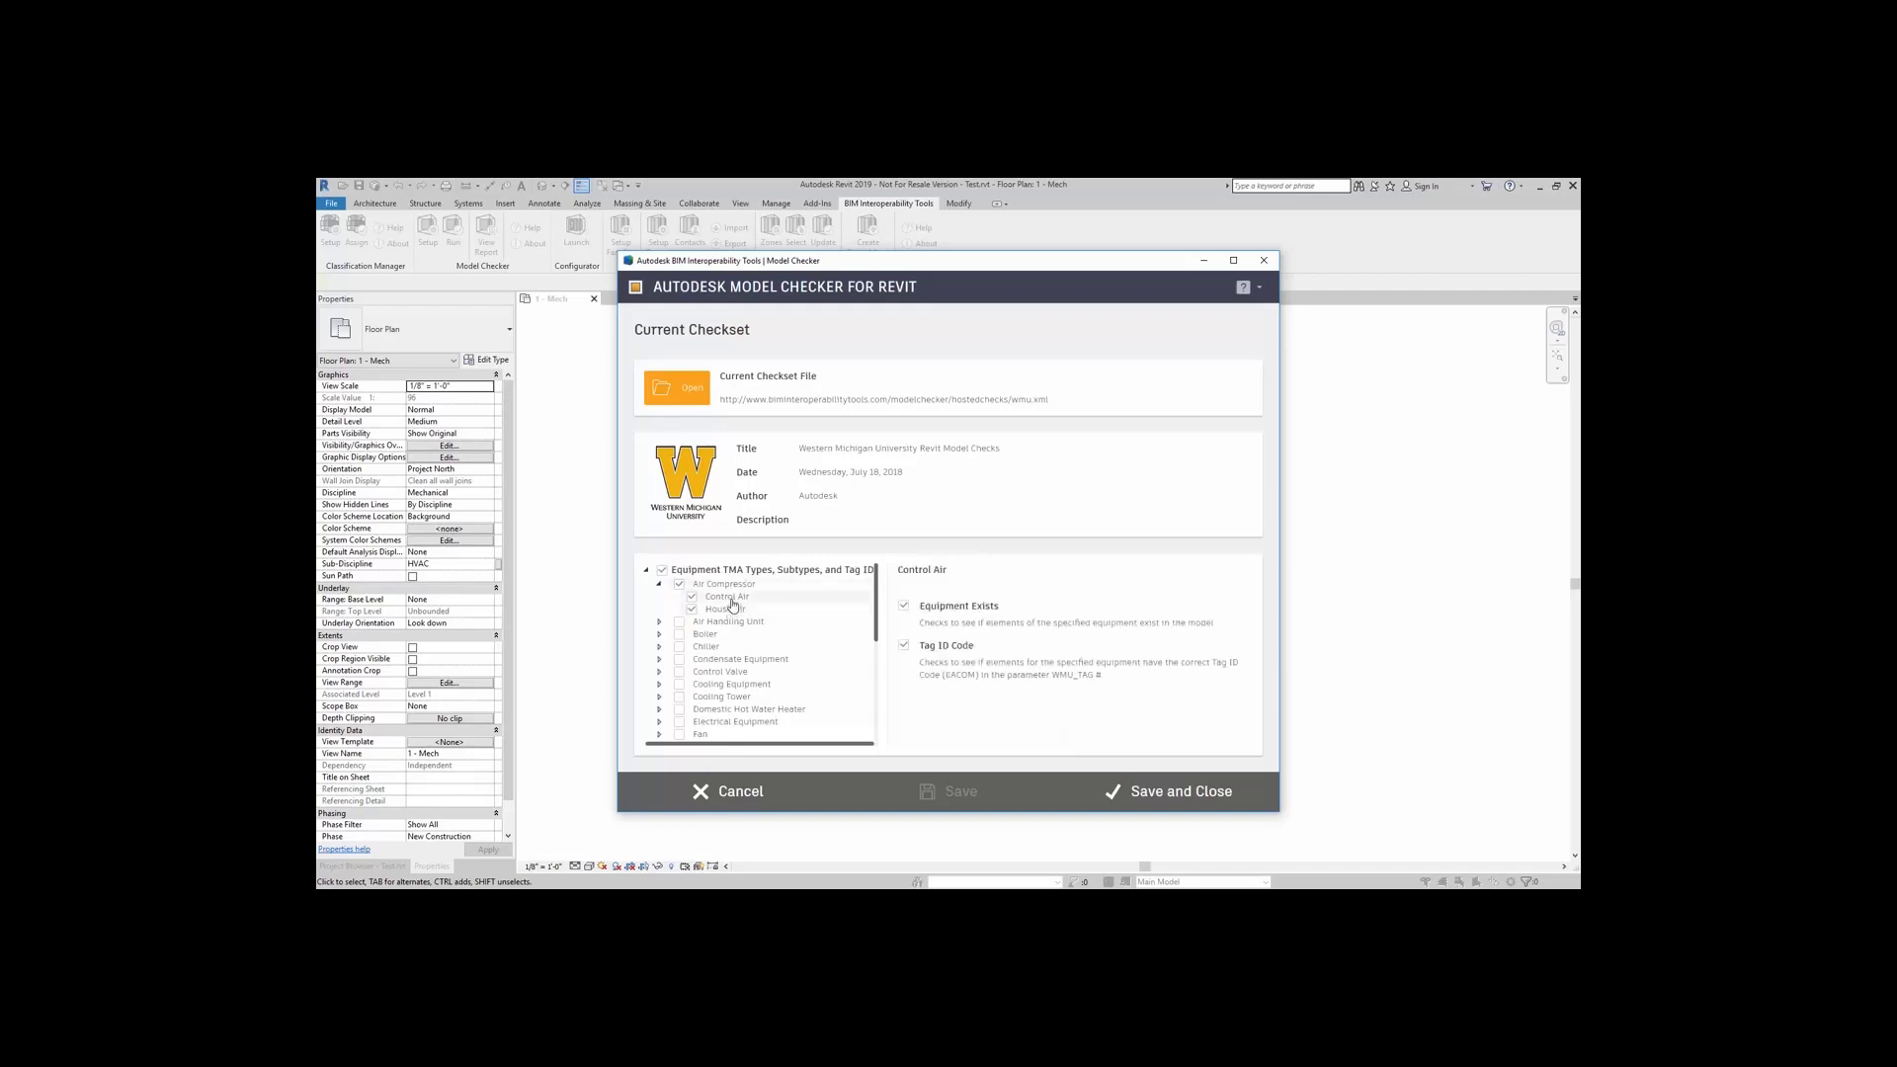
pyautogui.click(903, 645)
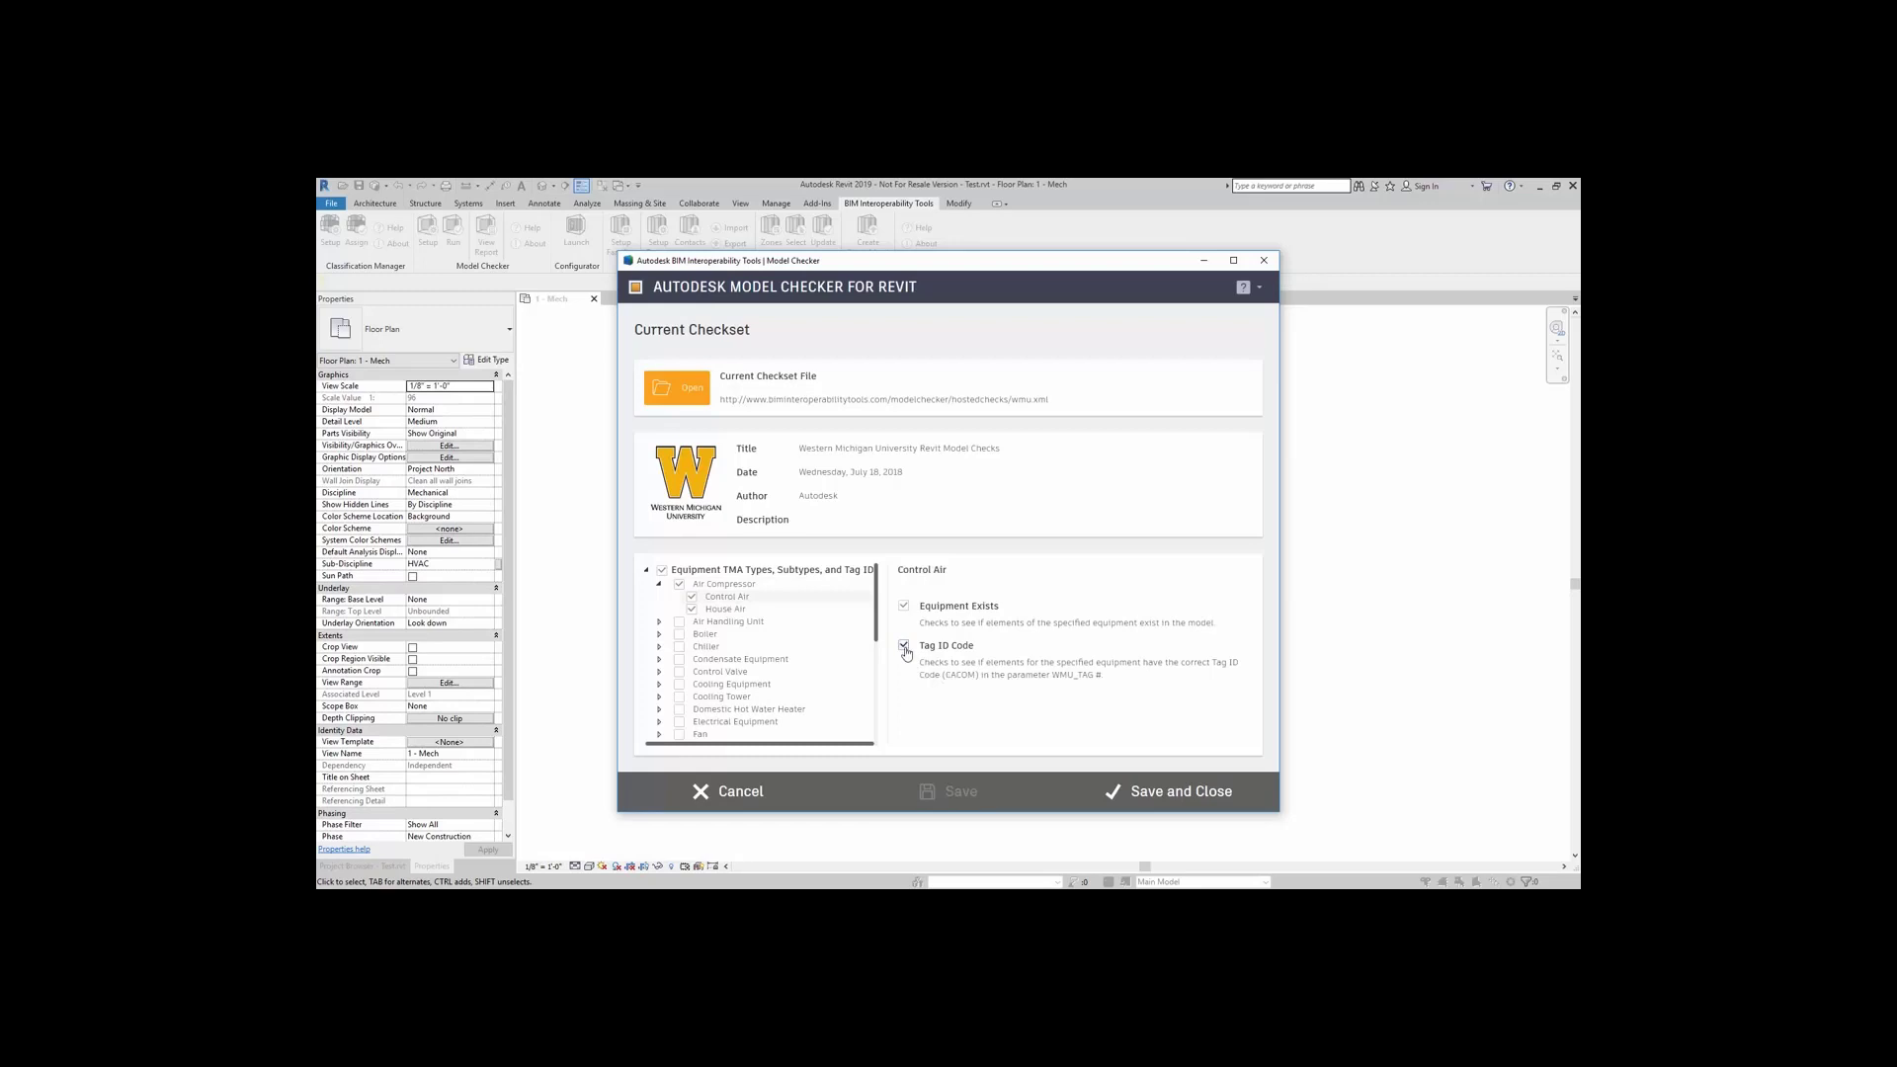
pyautogui.click(747, 612)
pyautogui.click(759, 597)
pyautogui.click(759, 608)
pyautogui.click(1182, 793)
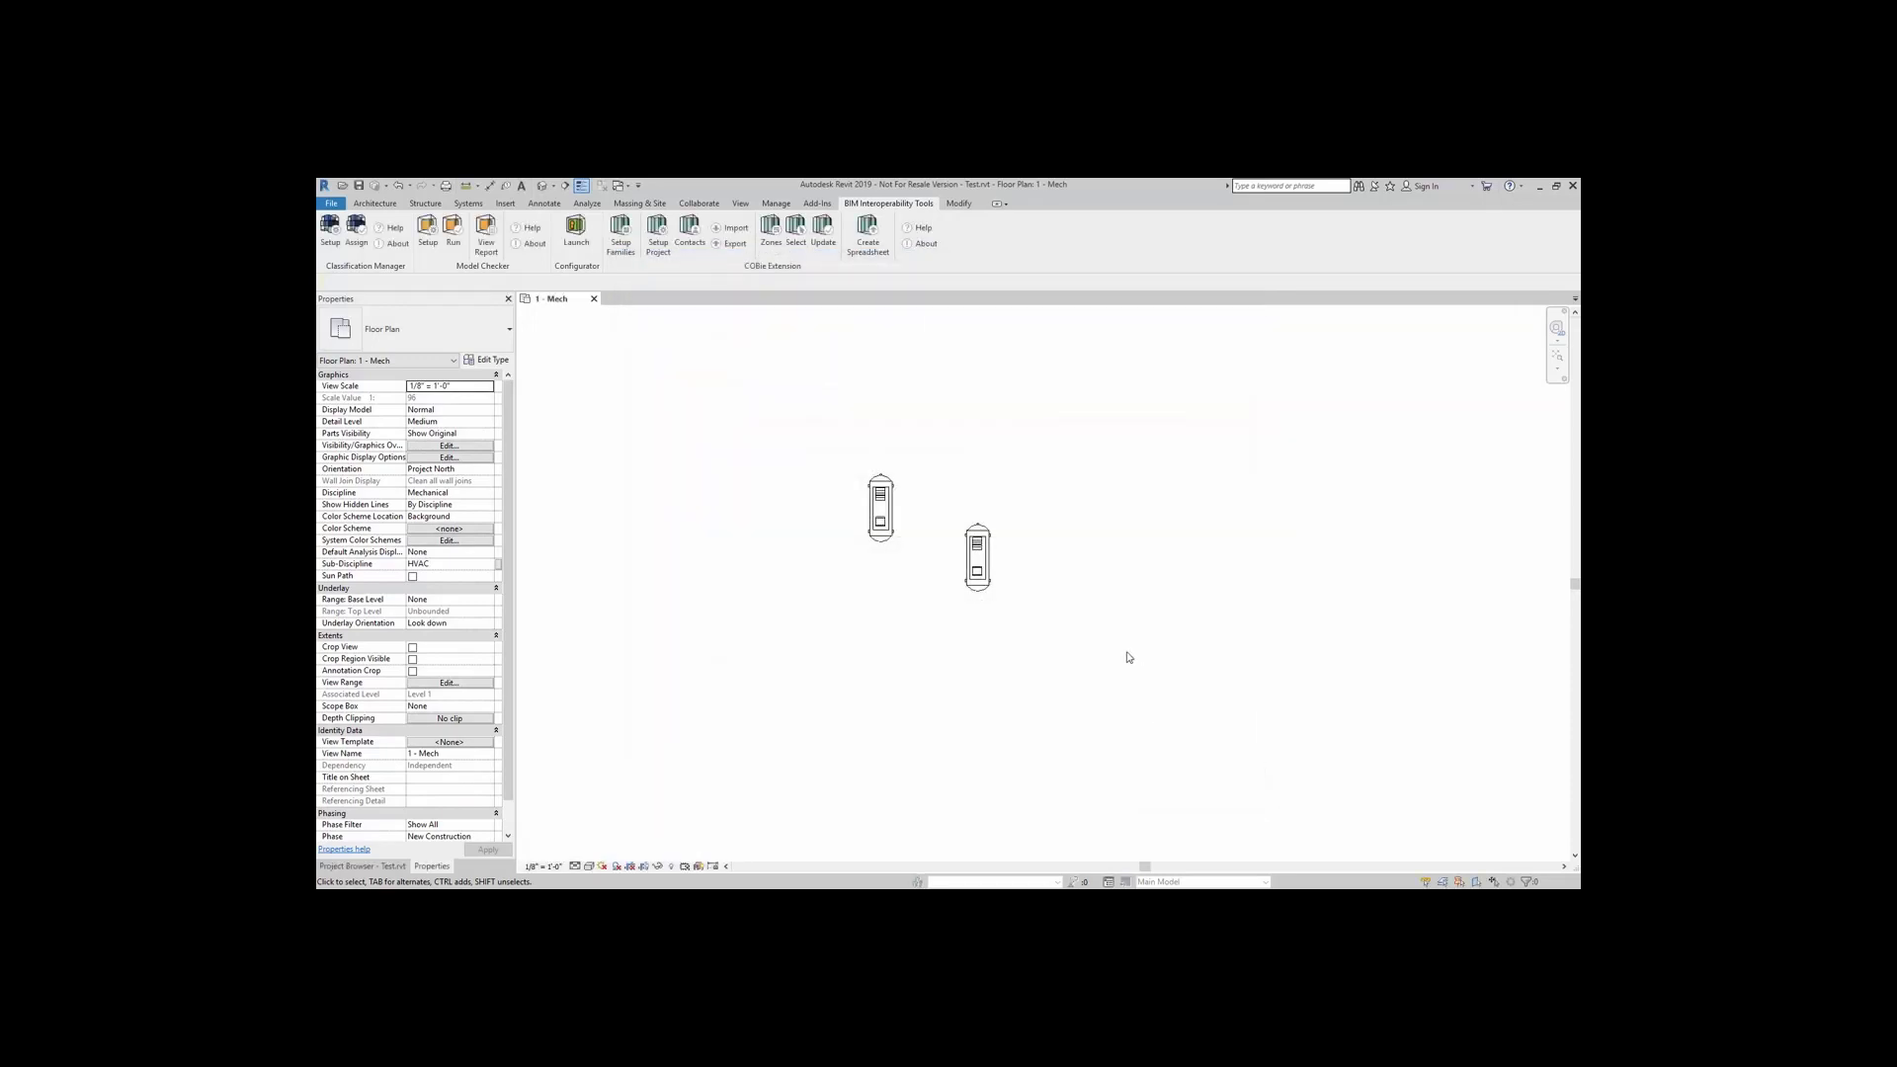
# Step: Run the Western Michigan University checks on Test.rvt, producing a 100% report
pyautogui.click(458, 254)
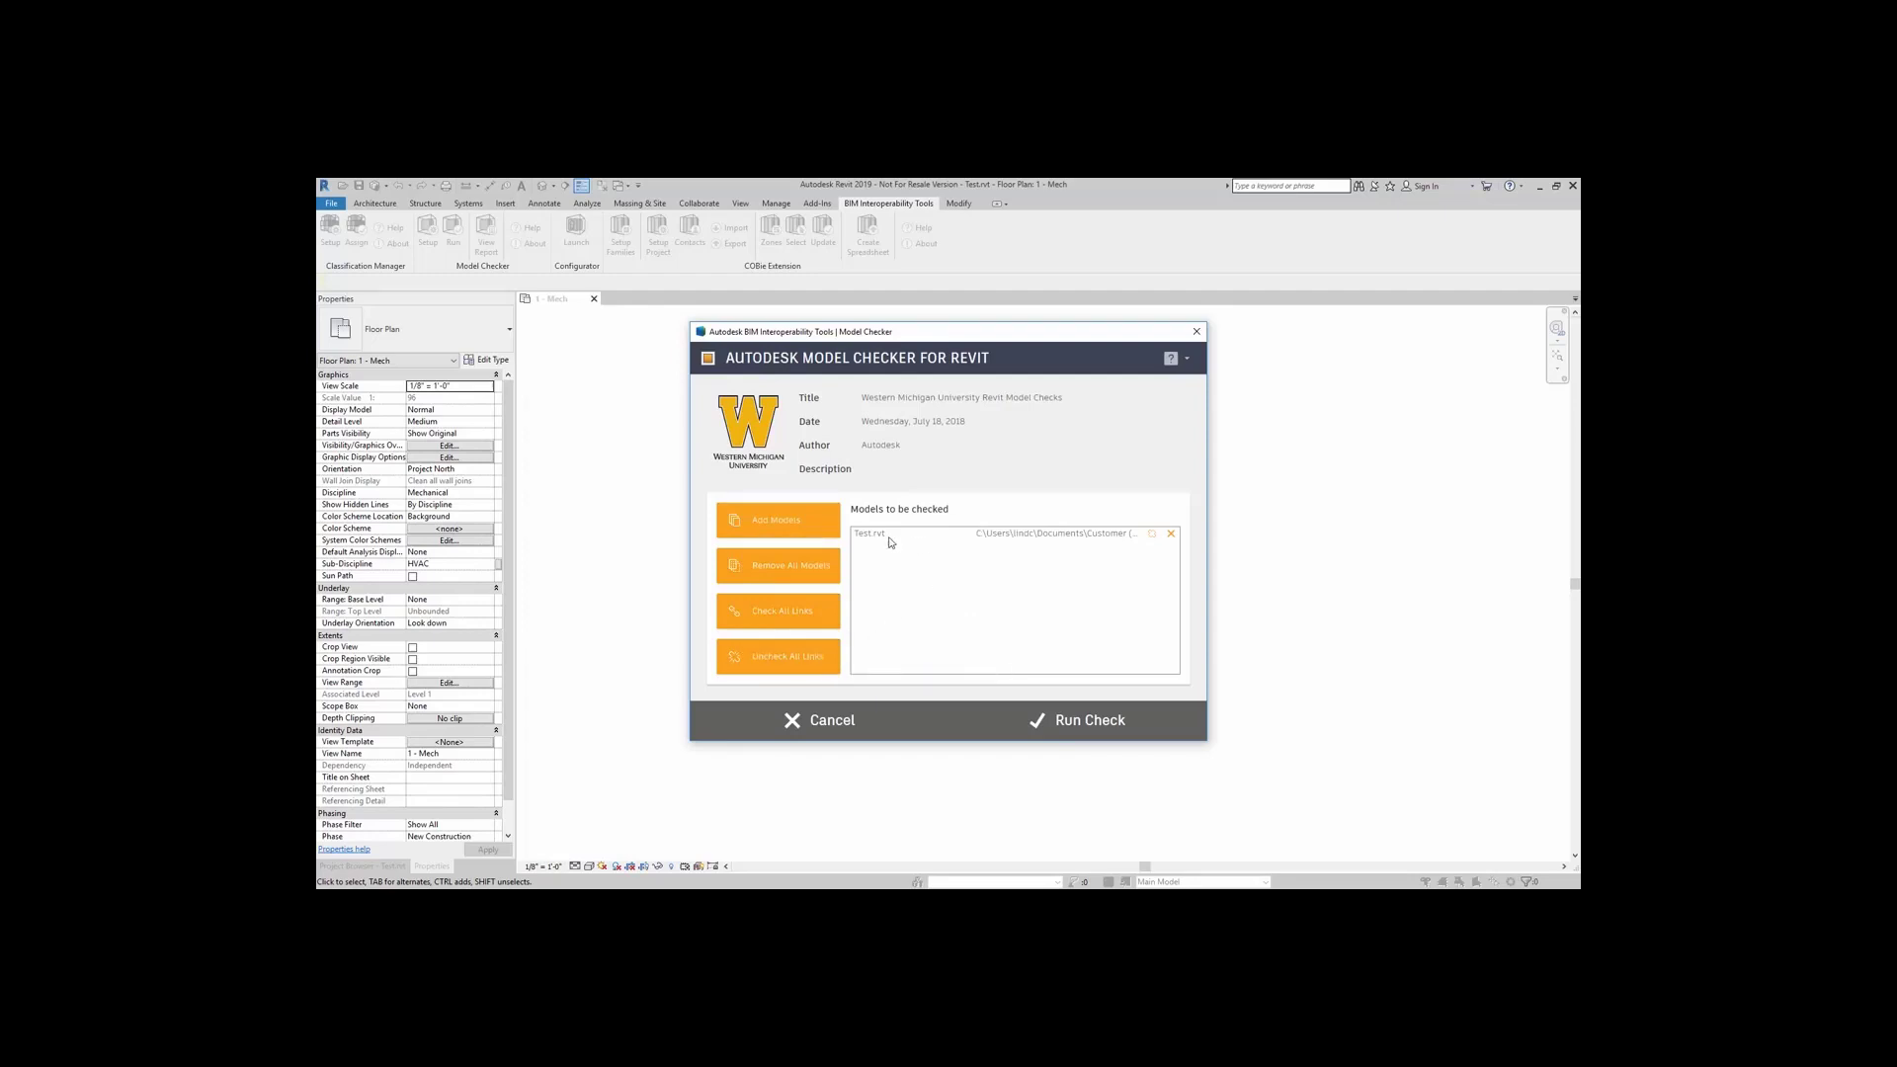
pyautogui.click(1112, 724)
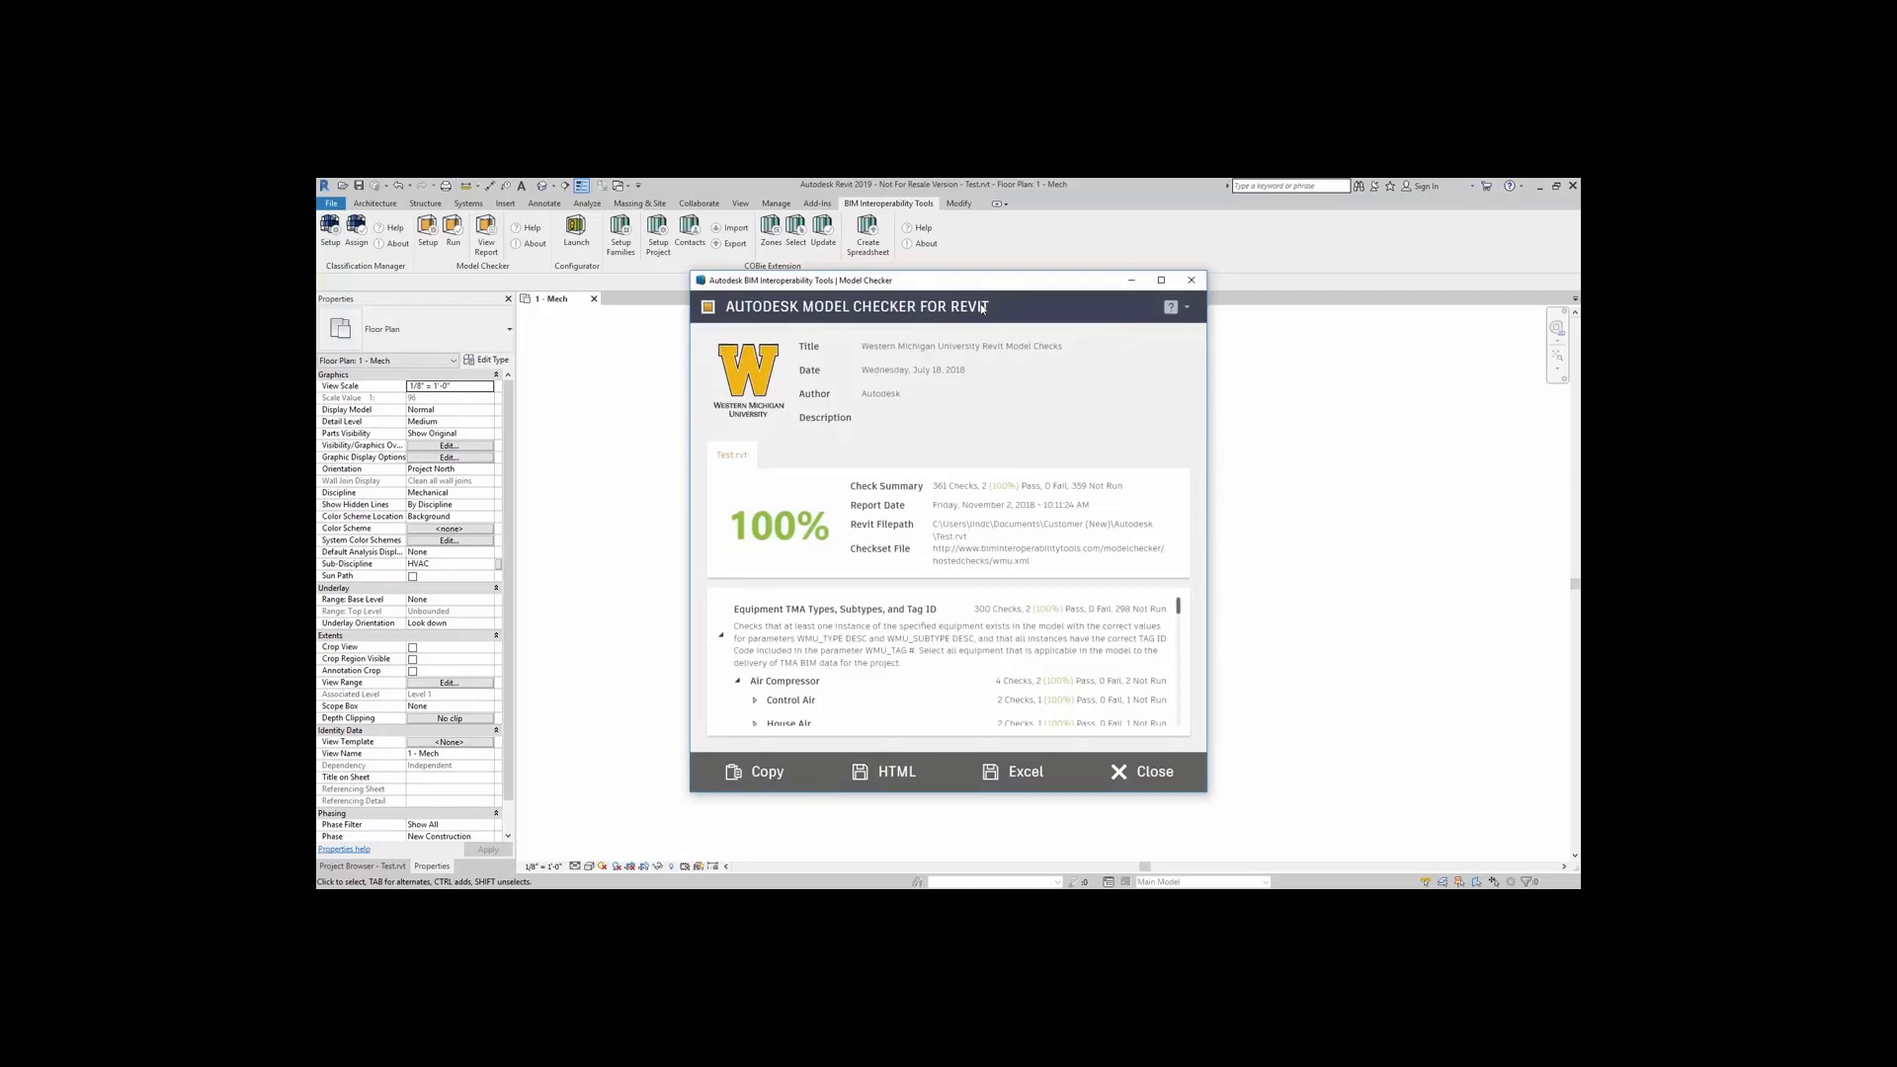
# Step: Move and enlarge the 100% report window and browse its result rows
pyautogui.moveTo(951, 281); pyautogui.dragTo(835, 222)
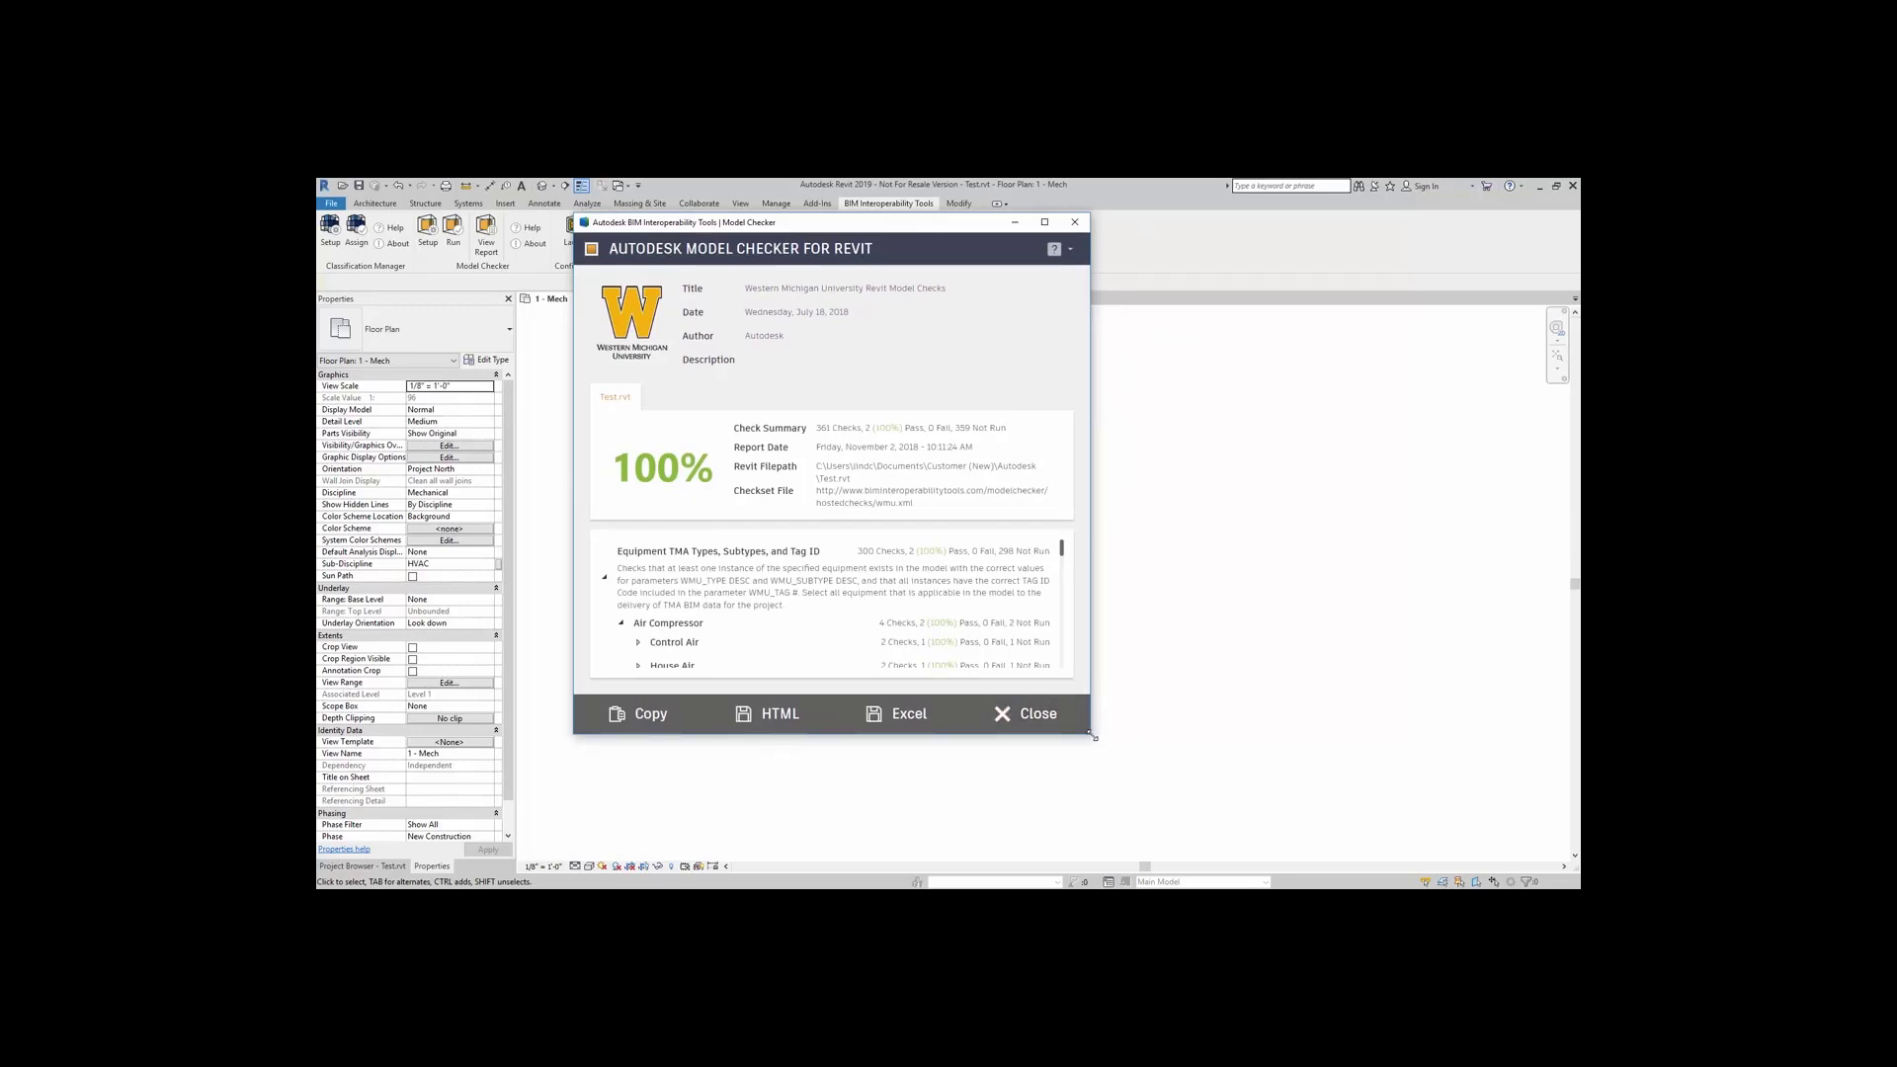
pyautogui.moveTo(1092, 736); pyautogui.dragTo(1266, 822)
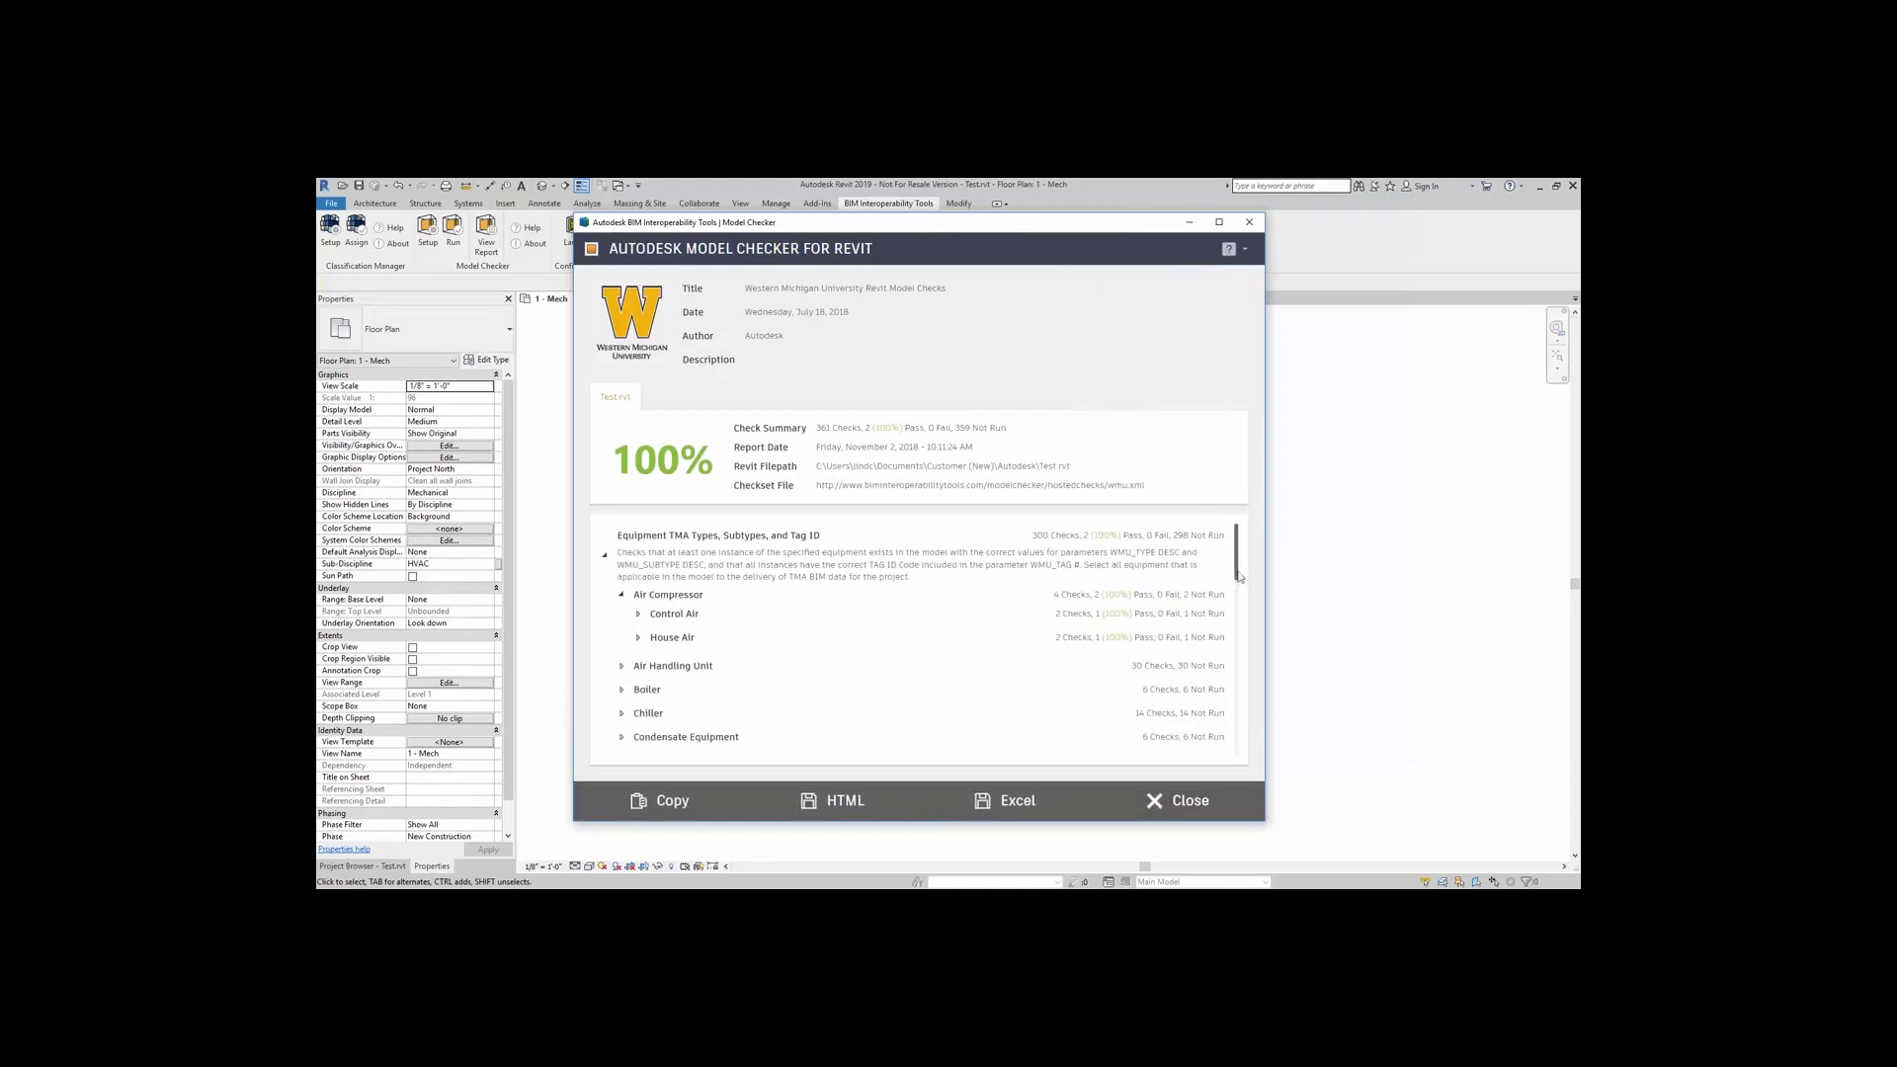
pyautogui.moveTo(1242, 554)
pyautogui.mouseDown()
pyautogui.moveTo(1244, 736)
pyautogui.moveTo(1236, 551)
pyautogui.mouseUp()
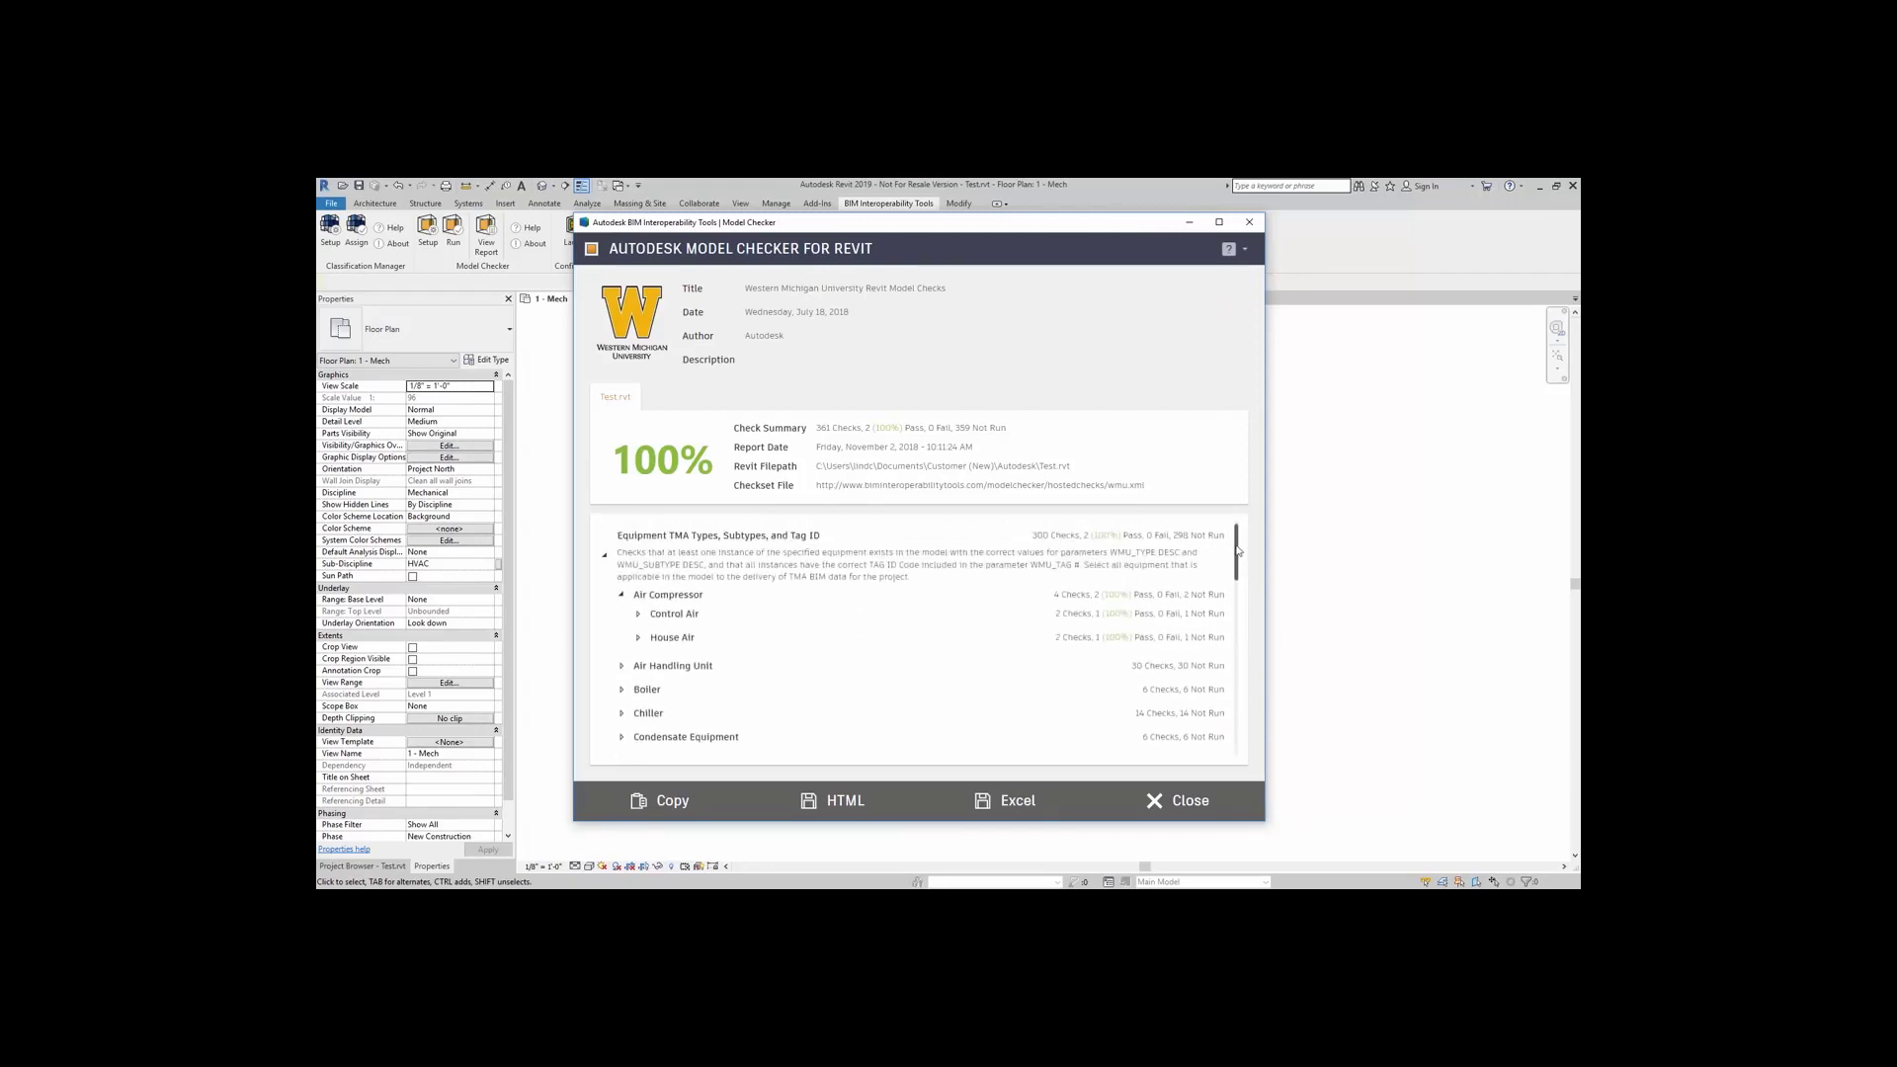
pyautogui.click(742, 613)
pyautogui.click(695, 640)
pyautogui.click(1059, 599)
pyautogui.click(1102, 603)
pyautogui.click(1141, 604)
pyautogui.click(1172, 602)
pyautogui.click(1193, 606)
pyautogui.click(1194, 605)
# Step: Expand Control Air and House Air to see Equipment Exists passing for both
pyautogui.click(639, 614)
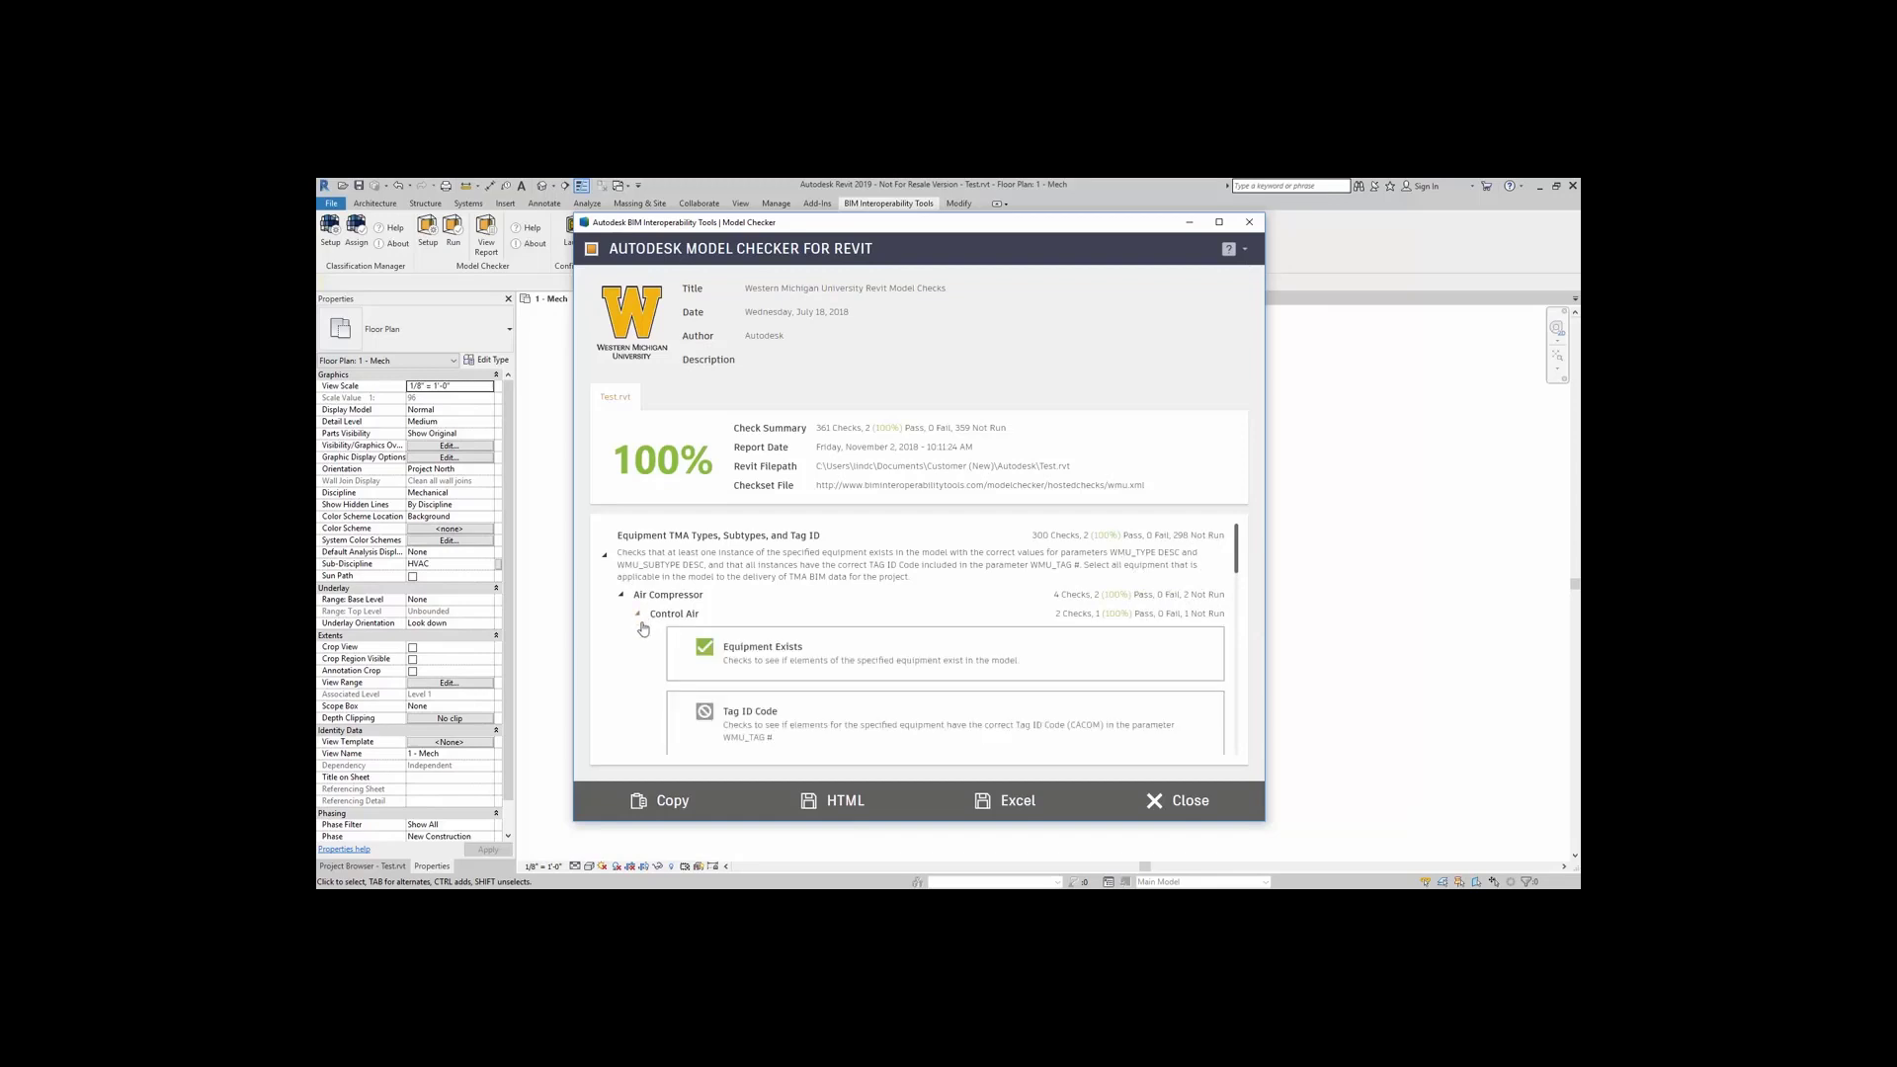
pyautogui.scroll(-1, 651, 658)
pyautogui.click(639, 747)
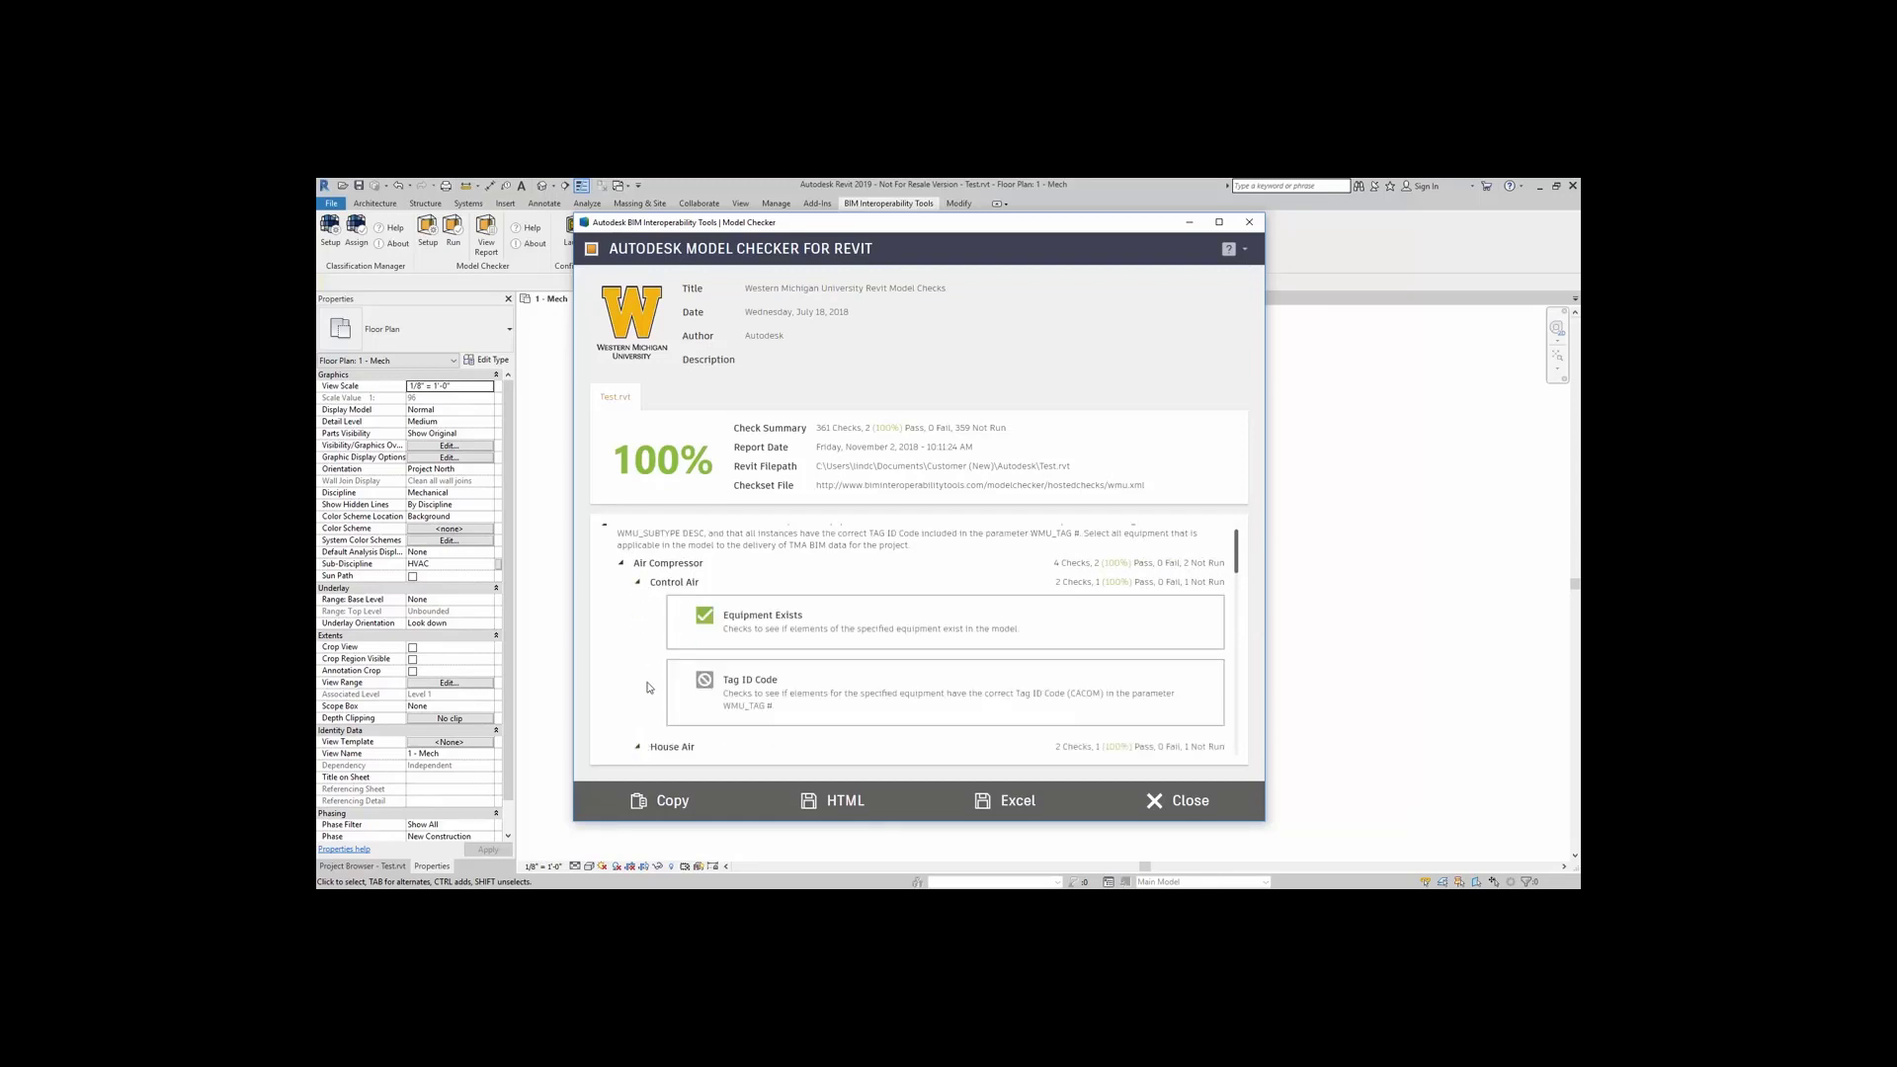
pyautogui.click(730, 630)
pyautogui.click(730, 629)
pyautogui.scroll(-3, 635, 652)
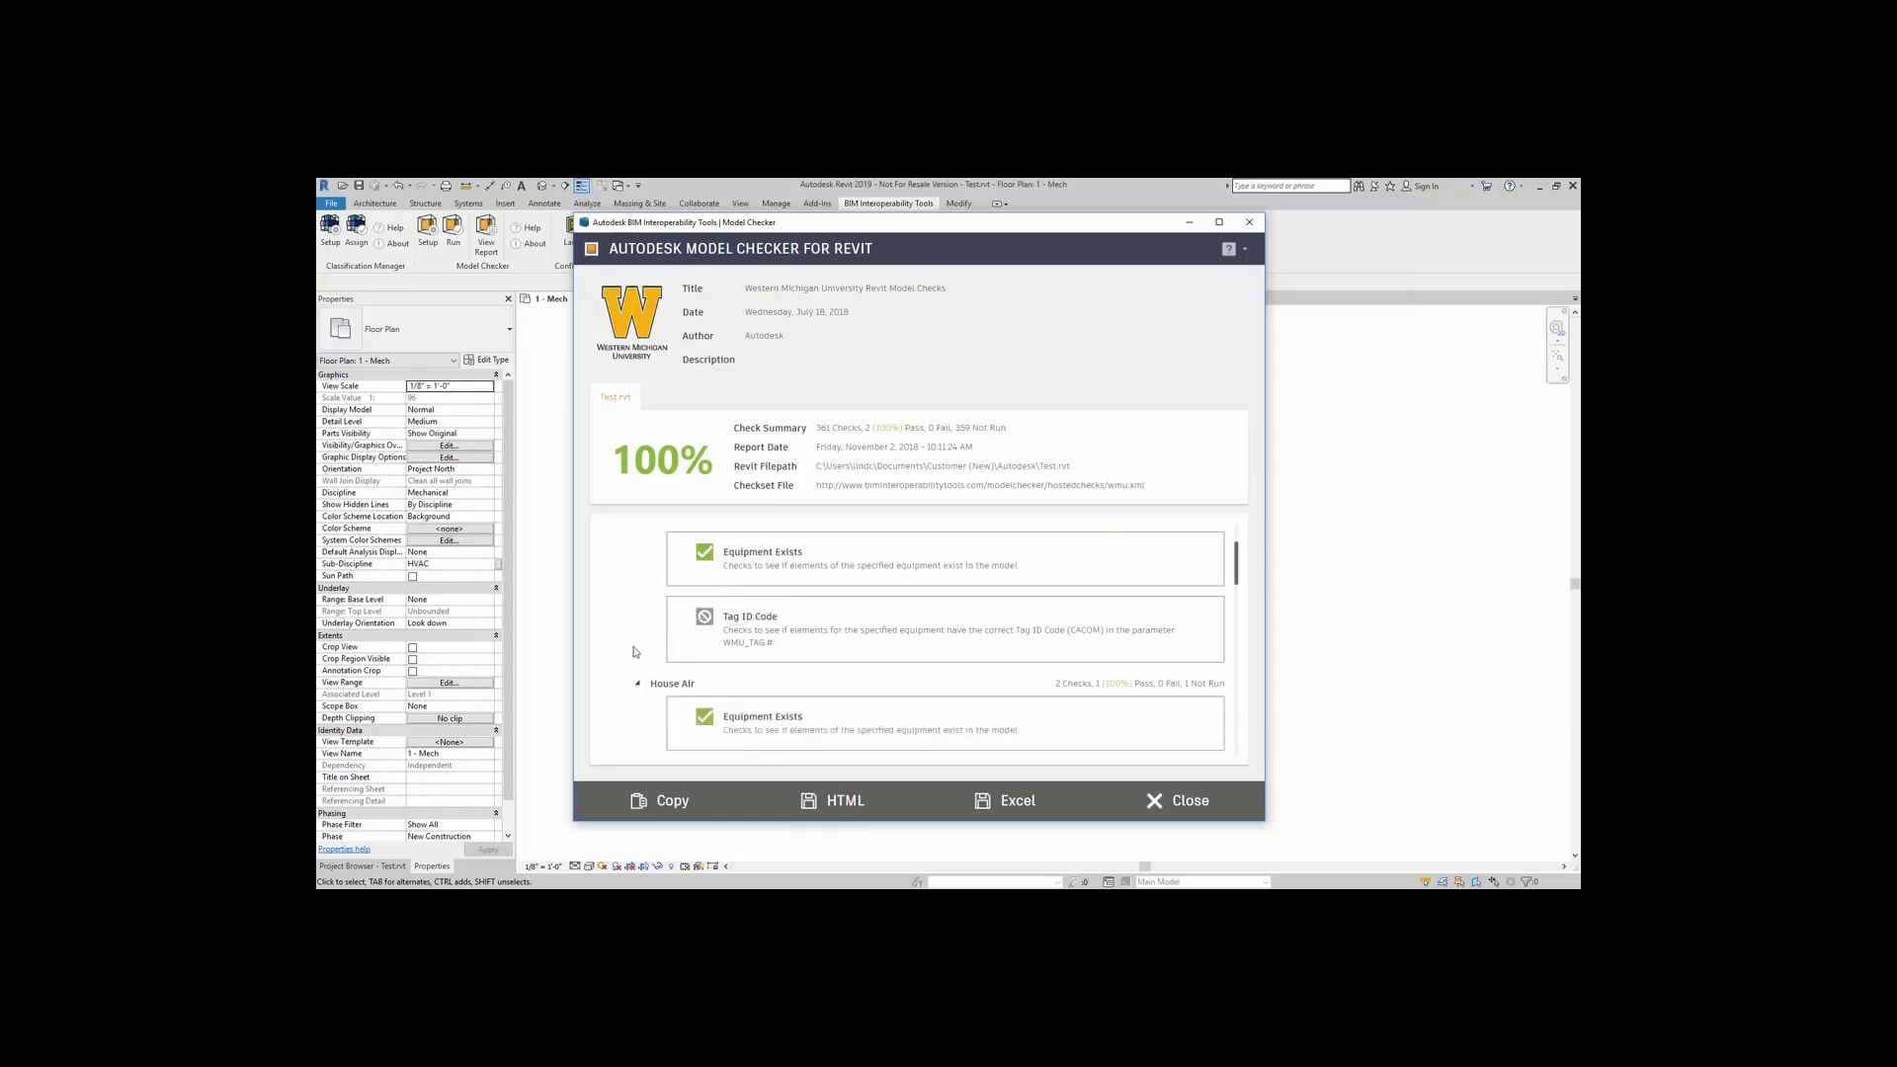
pyautogui.click(784, 698)
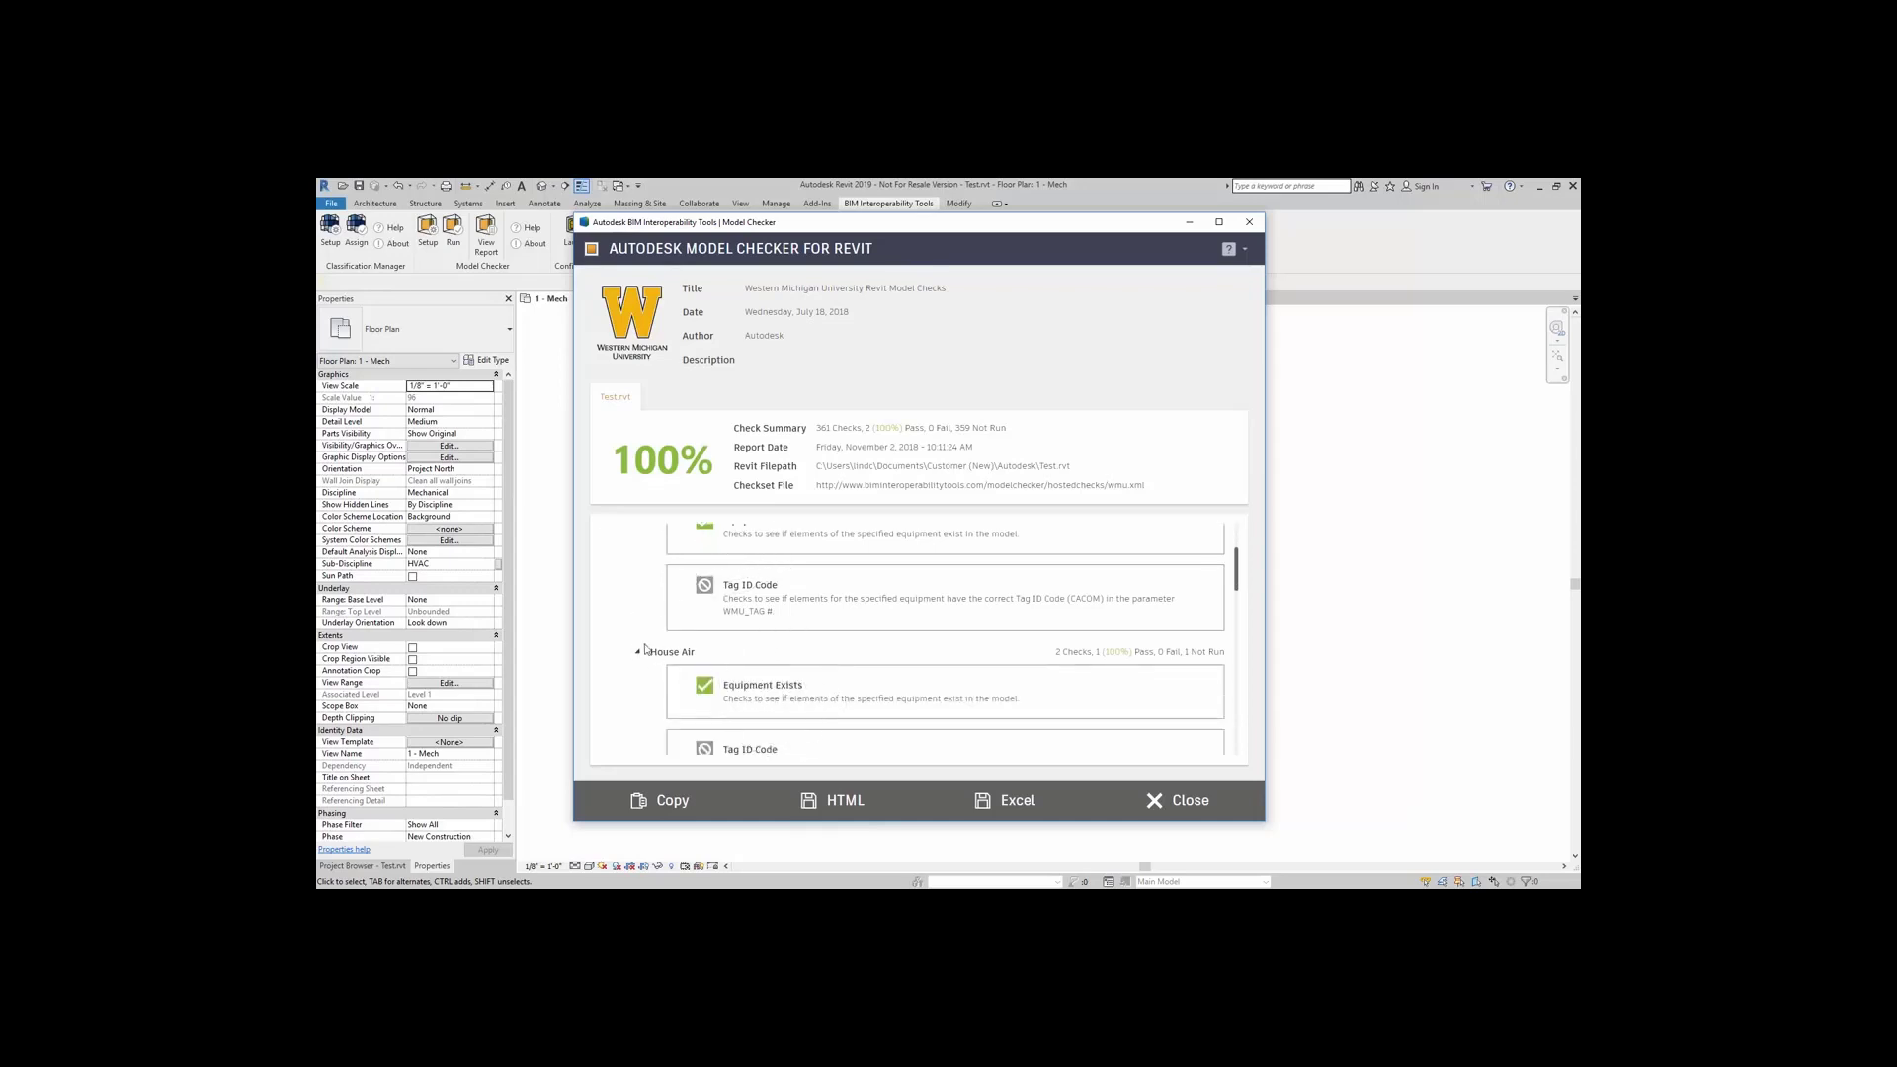
pyautogui.scroll(1, 640, 647)
pyautogui.scroll(1, 639, 647)
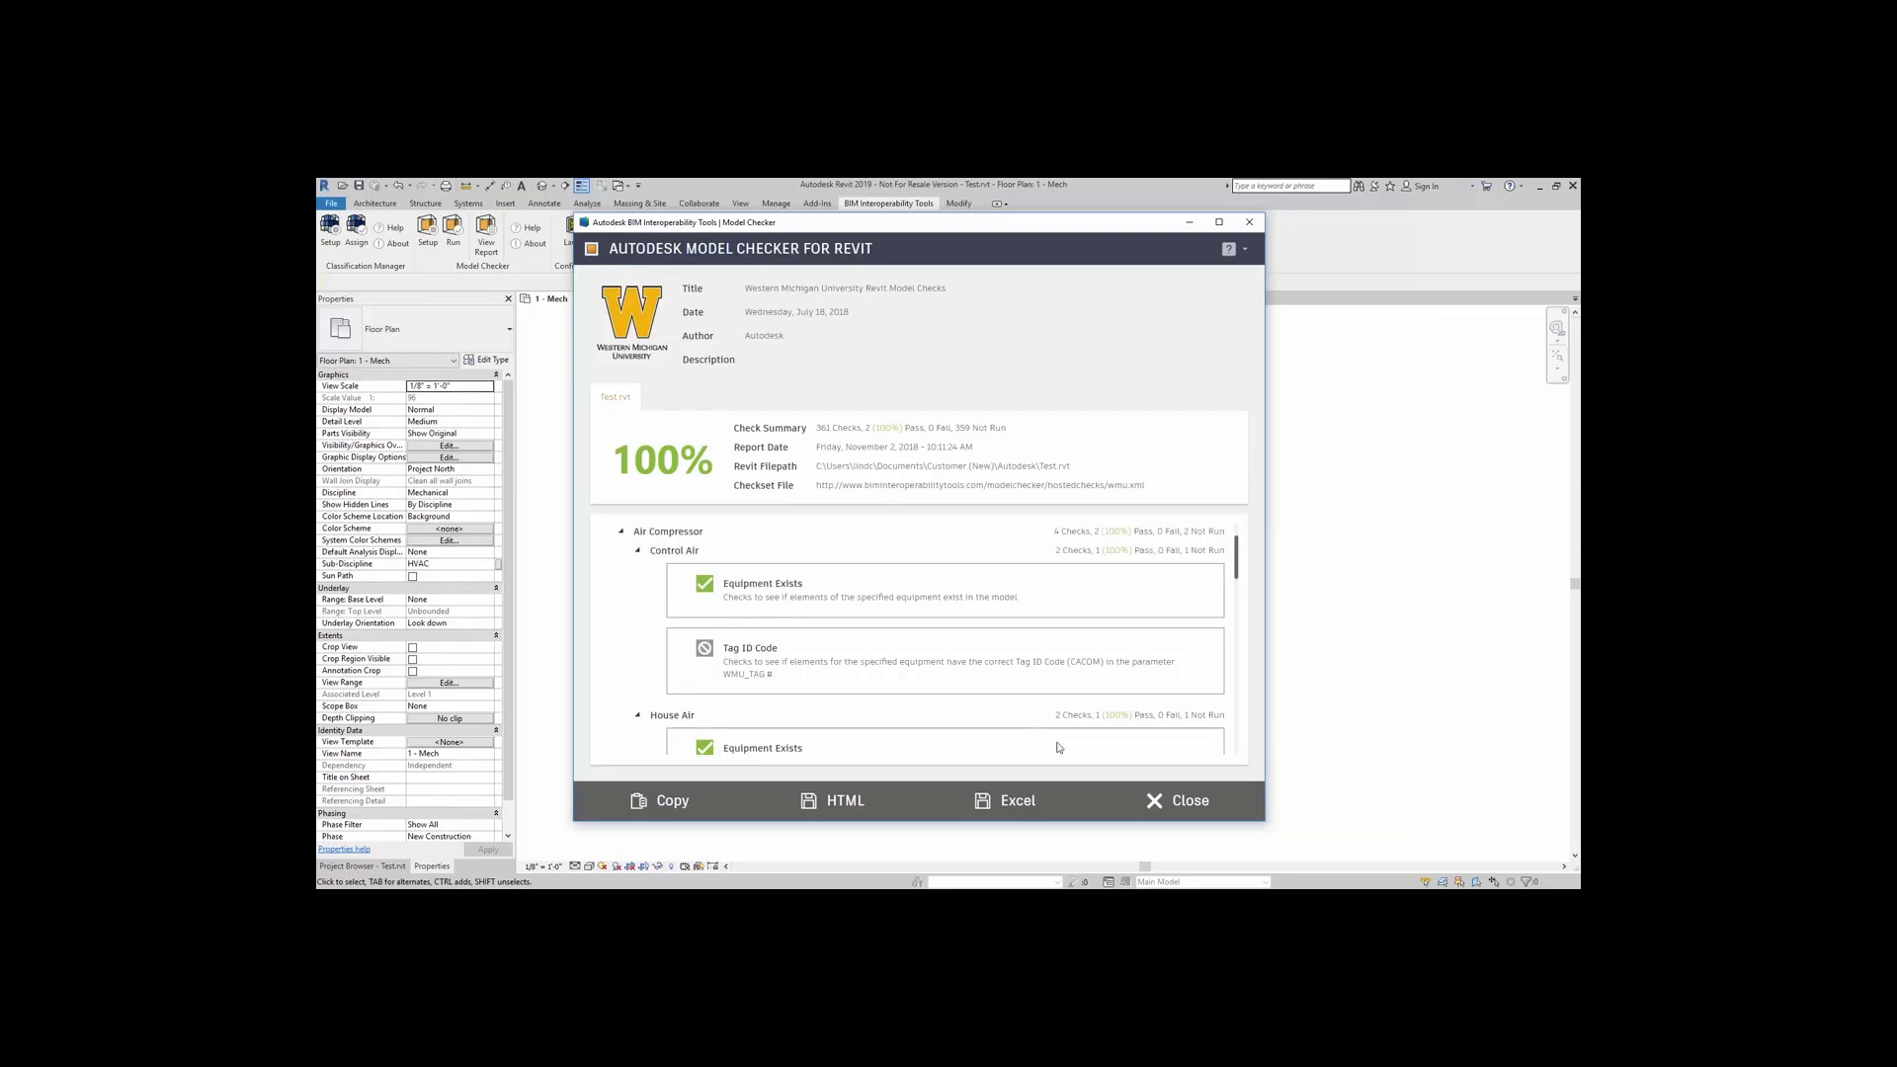
# Step: Close the report and inspect both air compressors' WMU properties, then deselect
pyautogui.click(1171, 803)
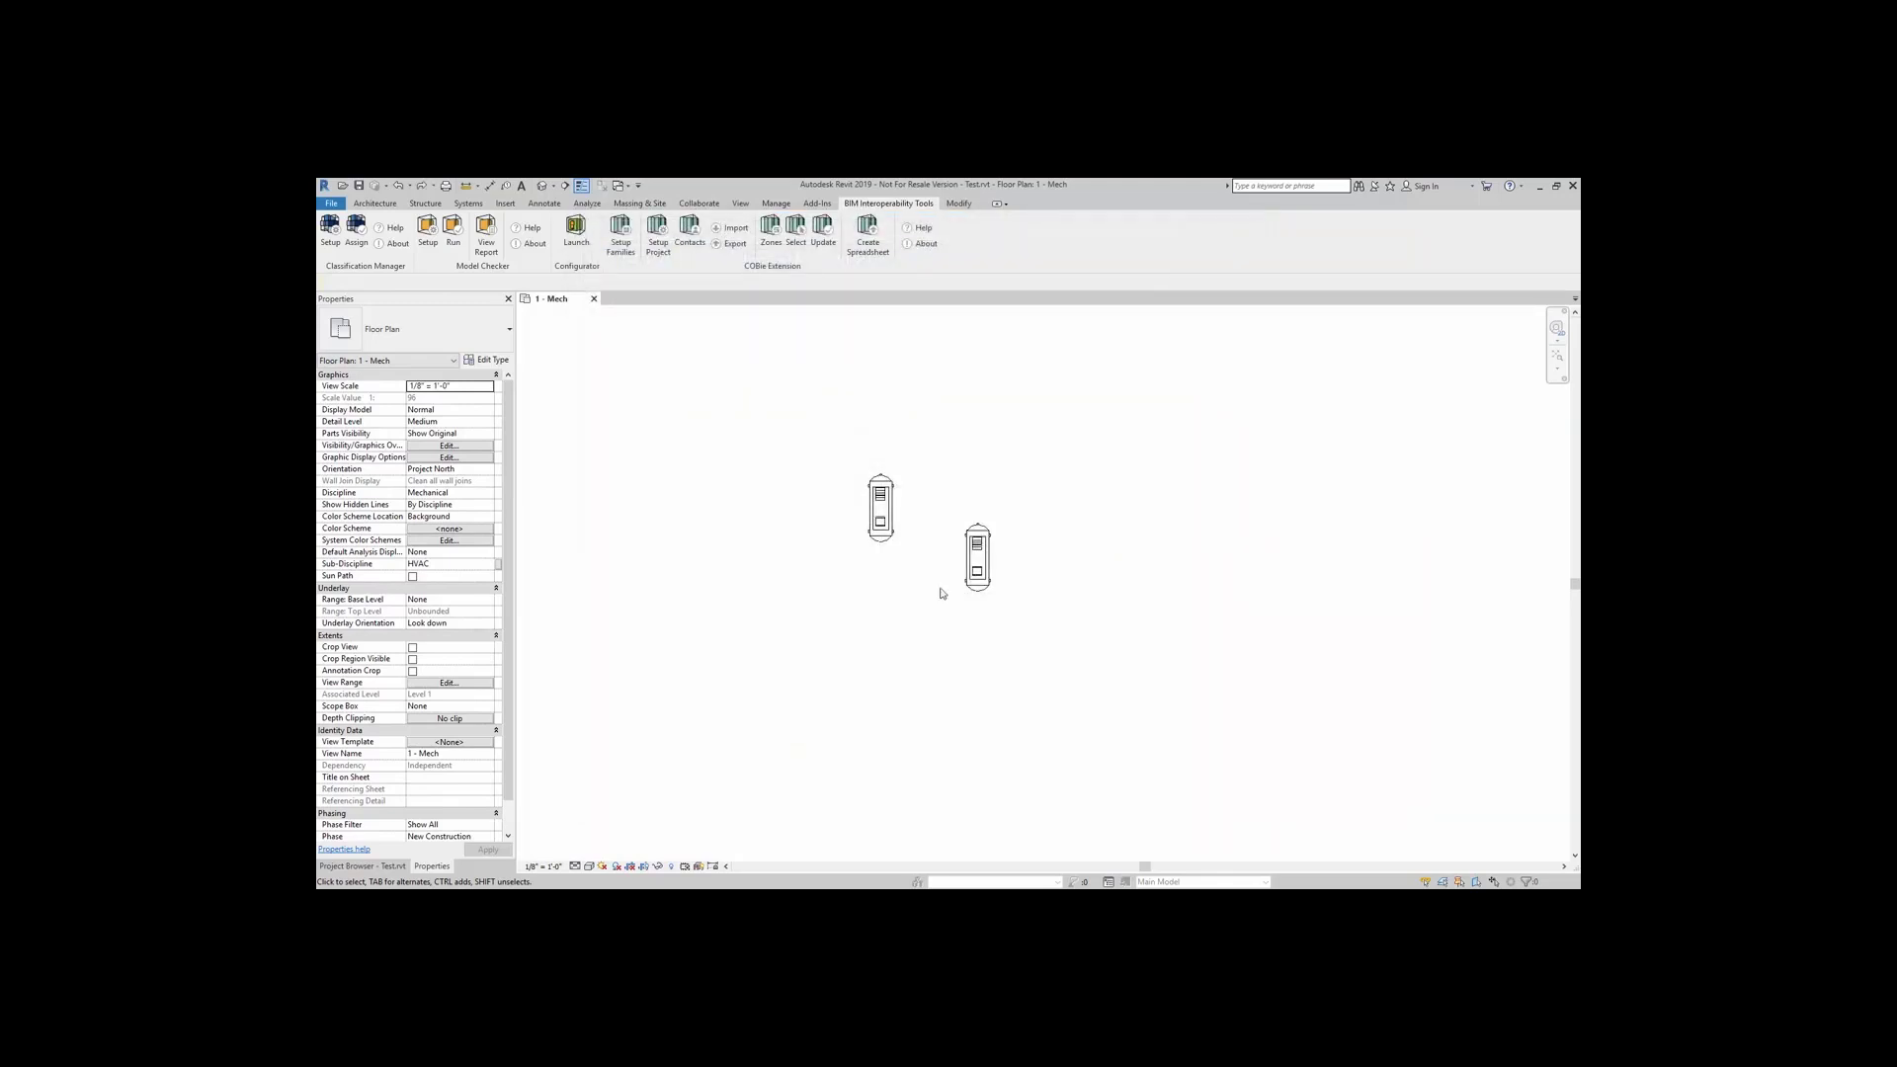
pyautogui.click(878, 533)
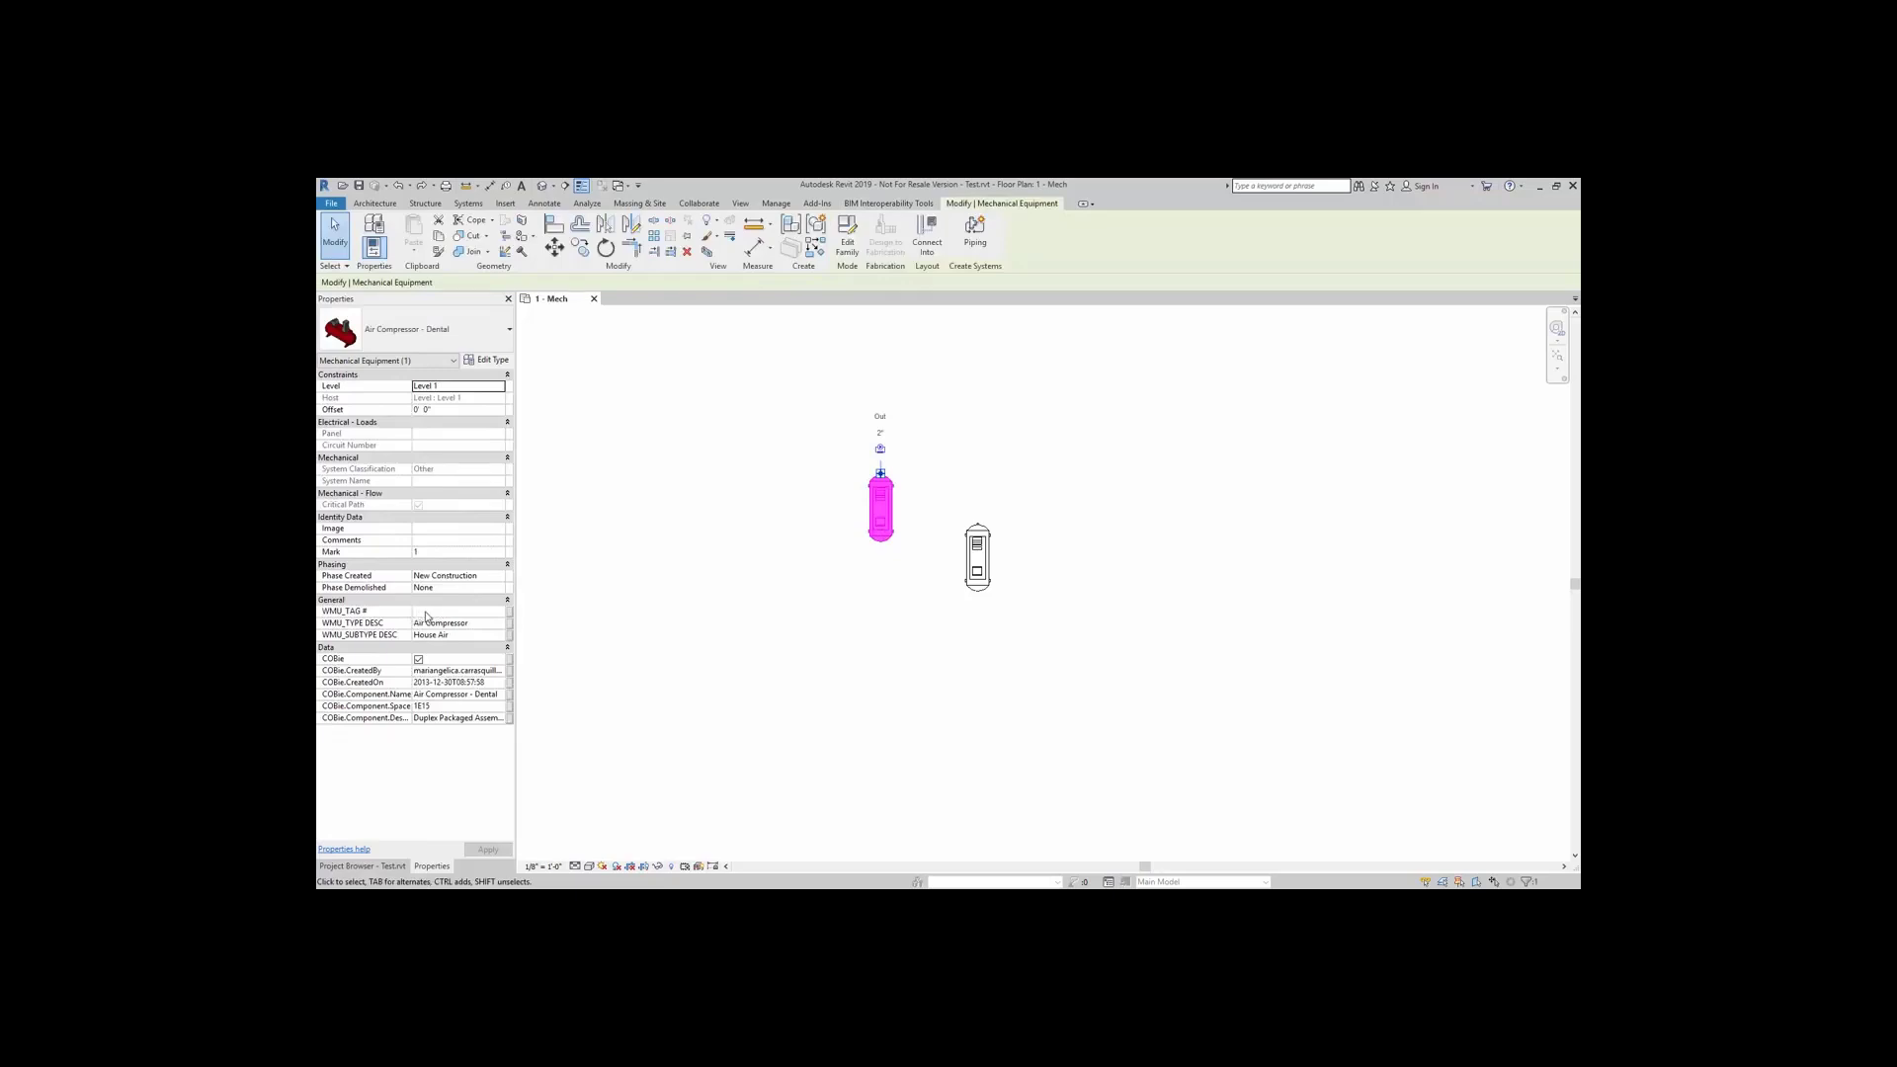
pyautogui.click(972, 573)
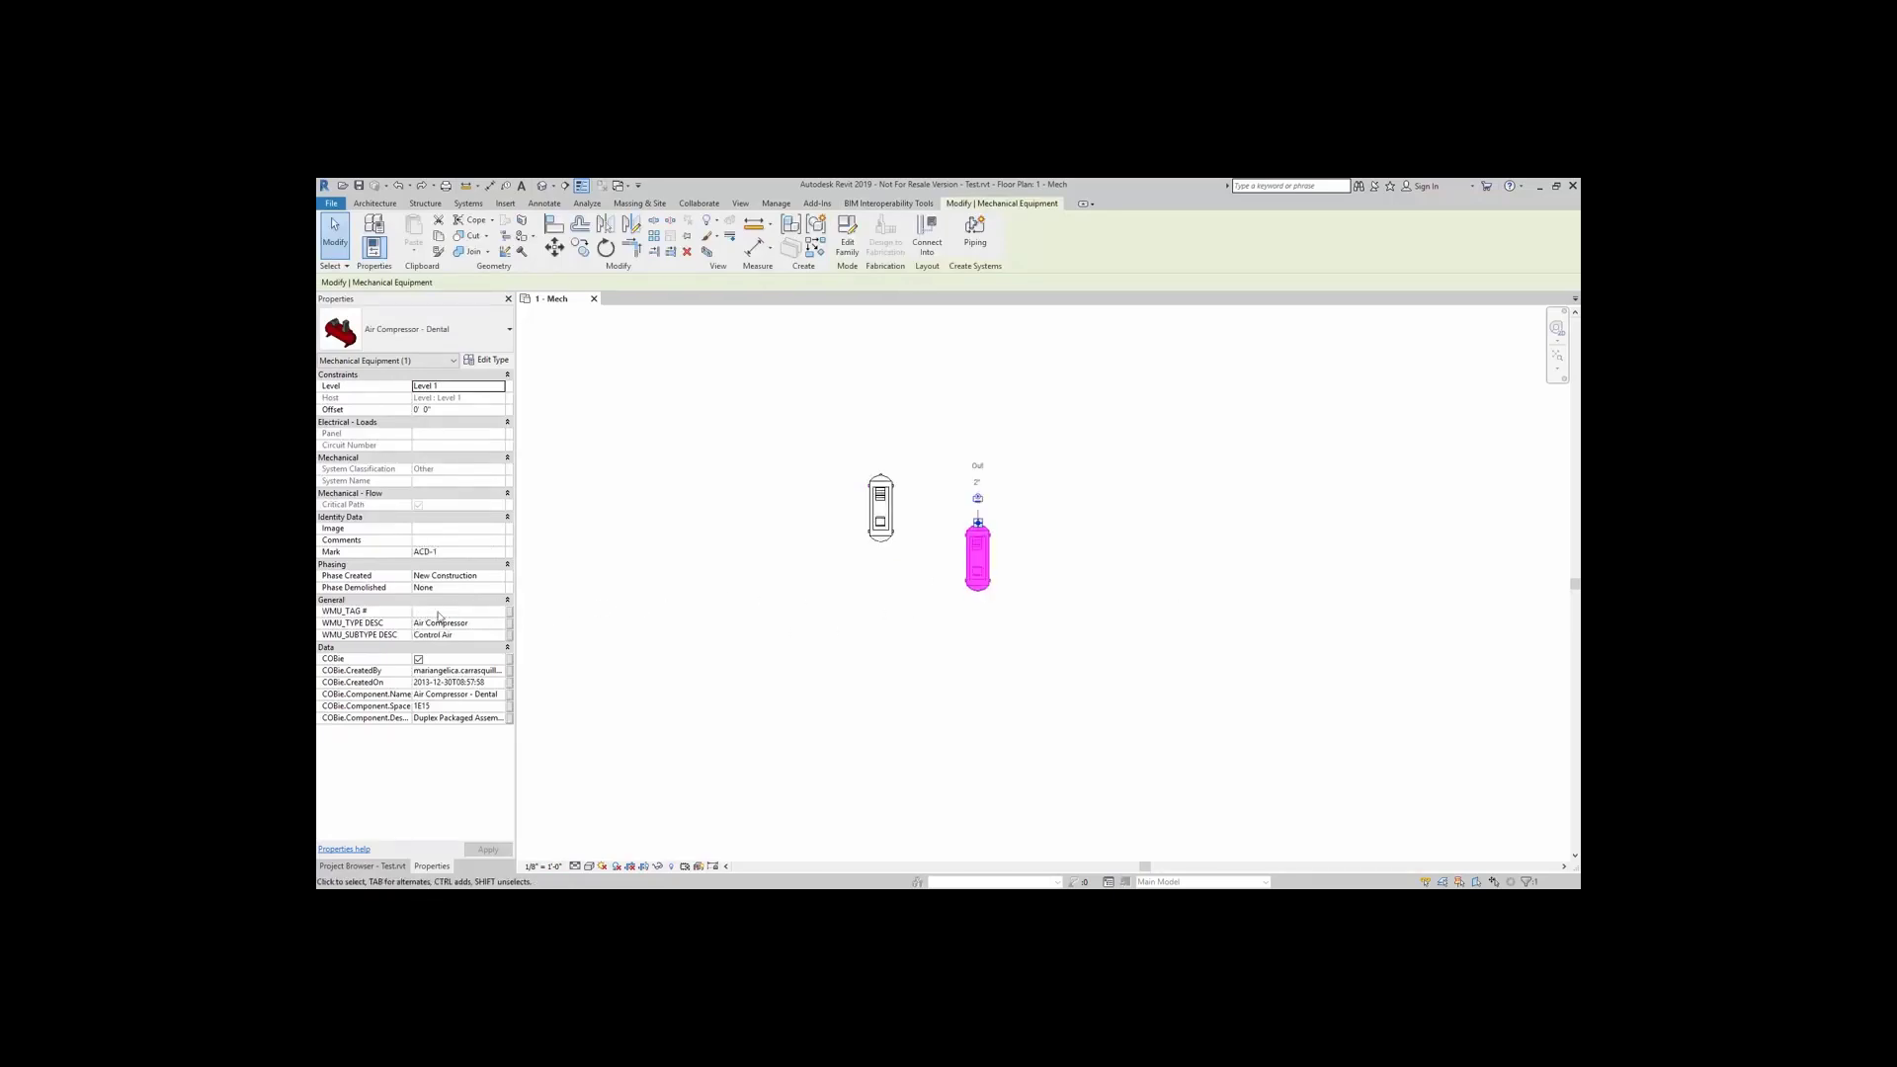
pyautogui.click(679, 541)
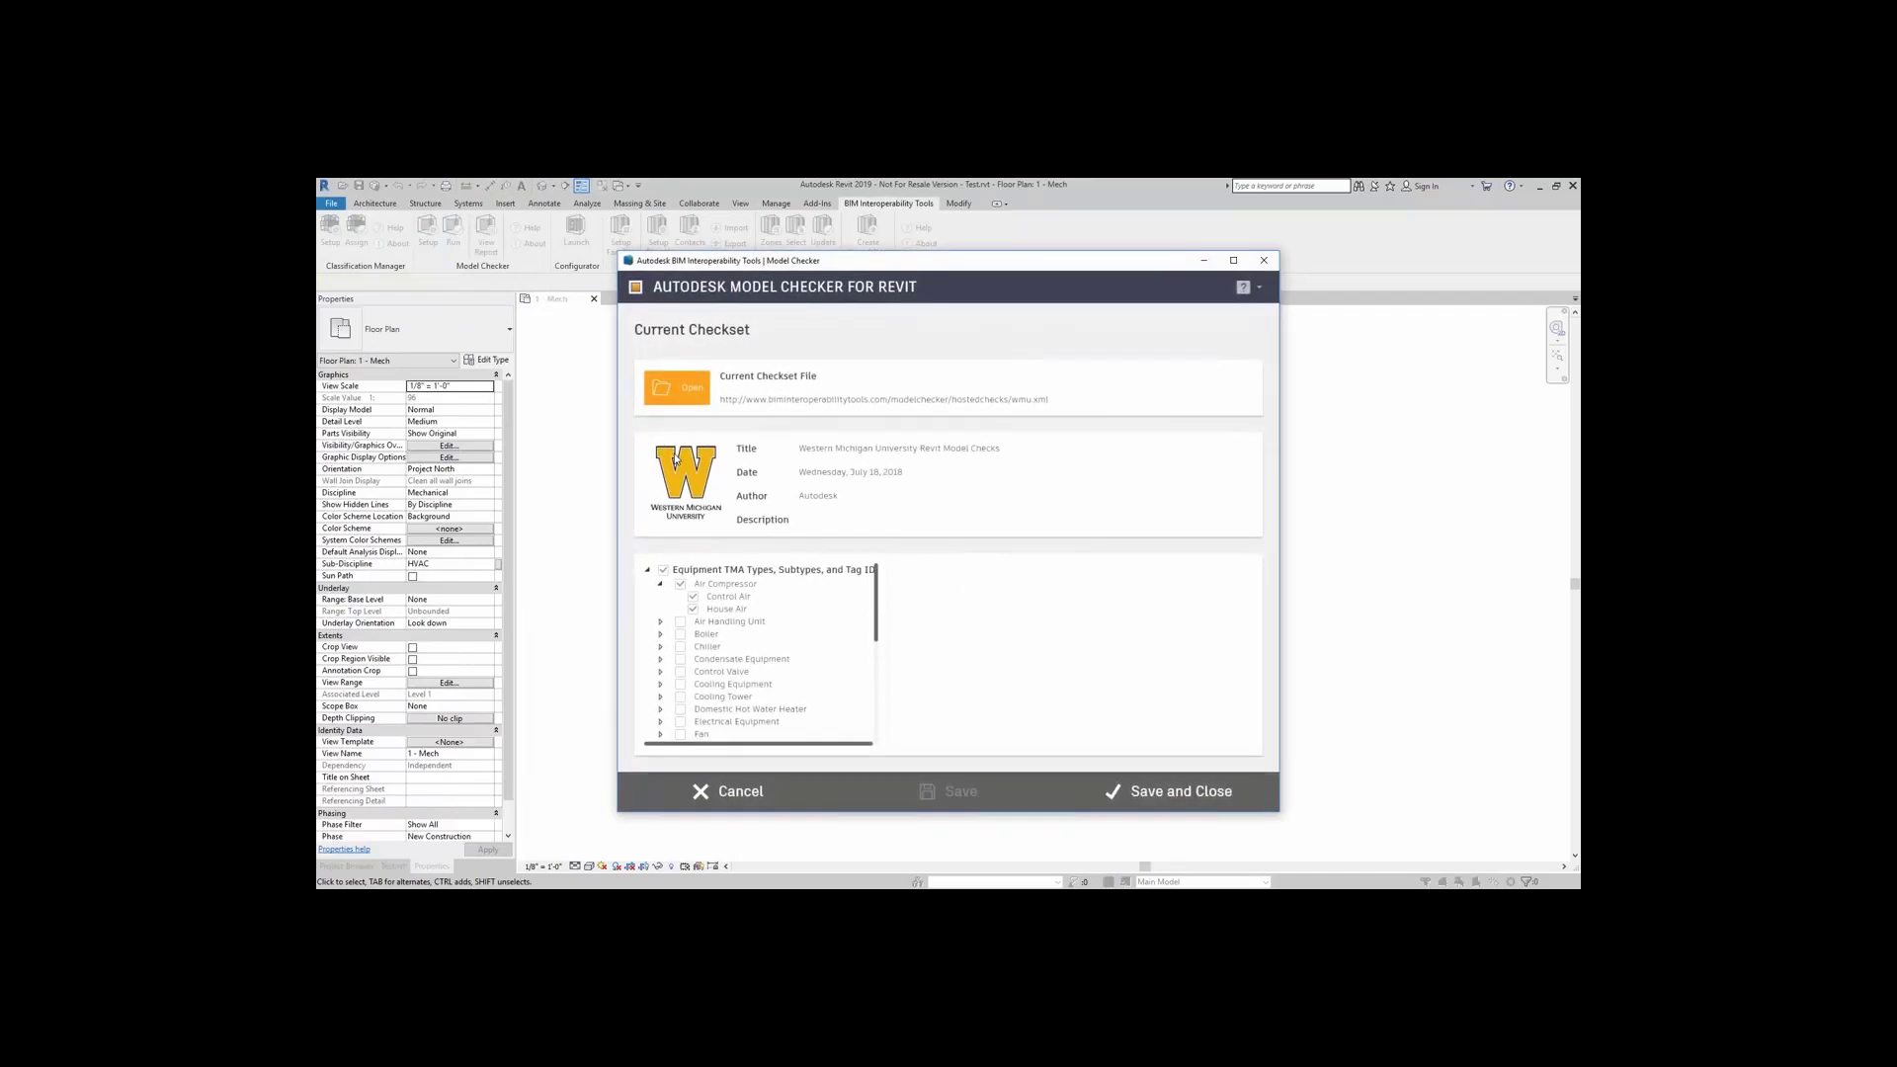
# Step: Tick the Tag ID Code check for Control Air and House Air
pyautogui.click(754, 598)
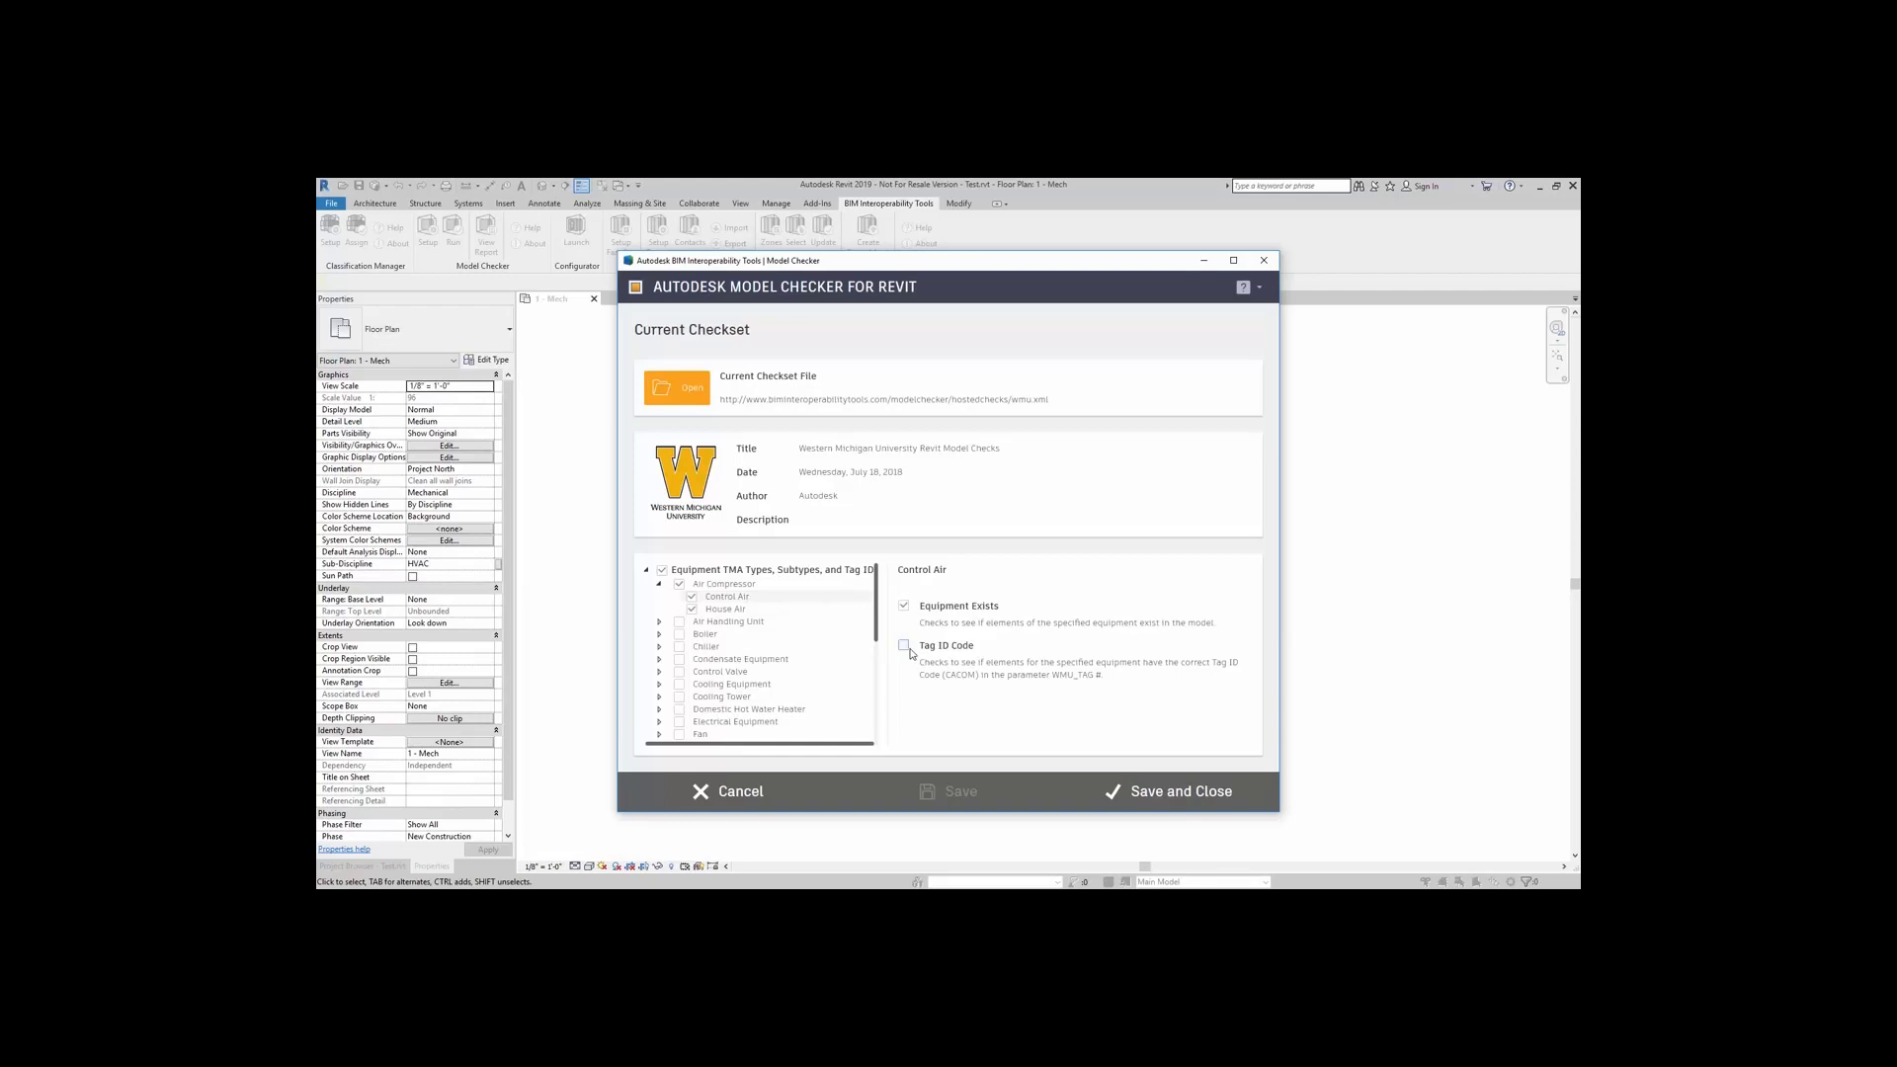
pyautogui.click(727, 608)
pyautogui.click(905, 645)
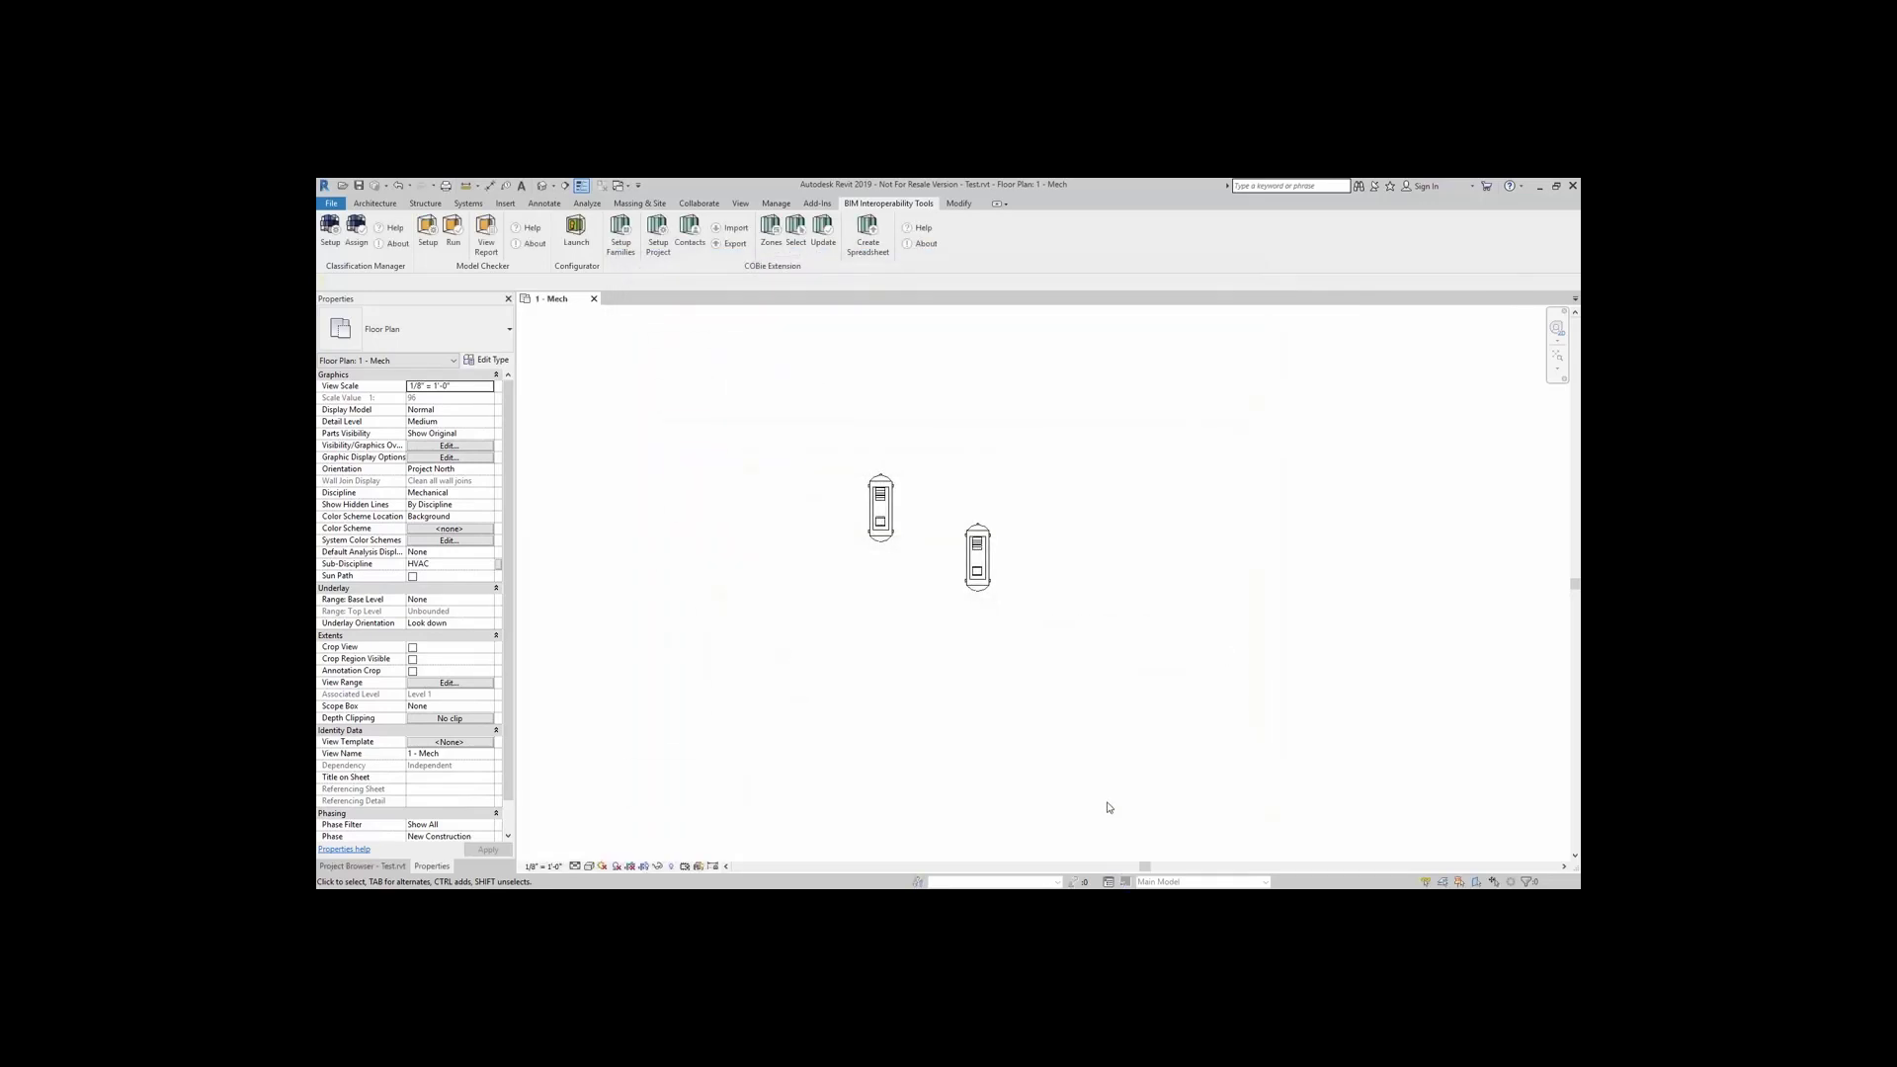
# Step: Rerun the WMU checkset on the Test model and enlarge the 50% report window
pyautogui.click(452, 233)
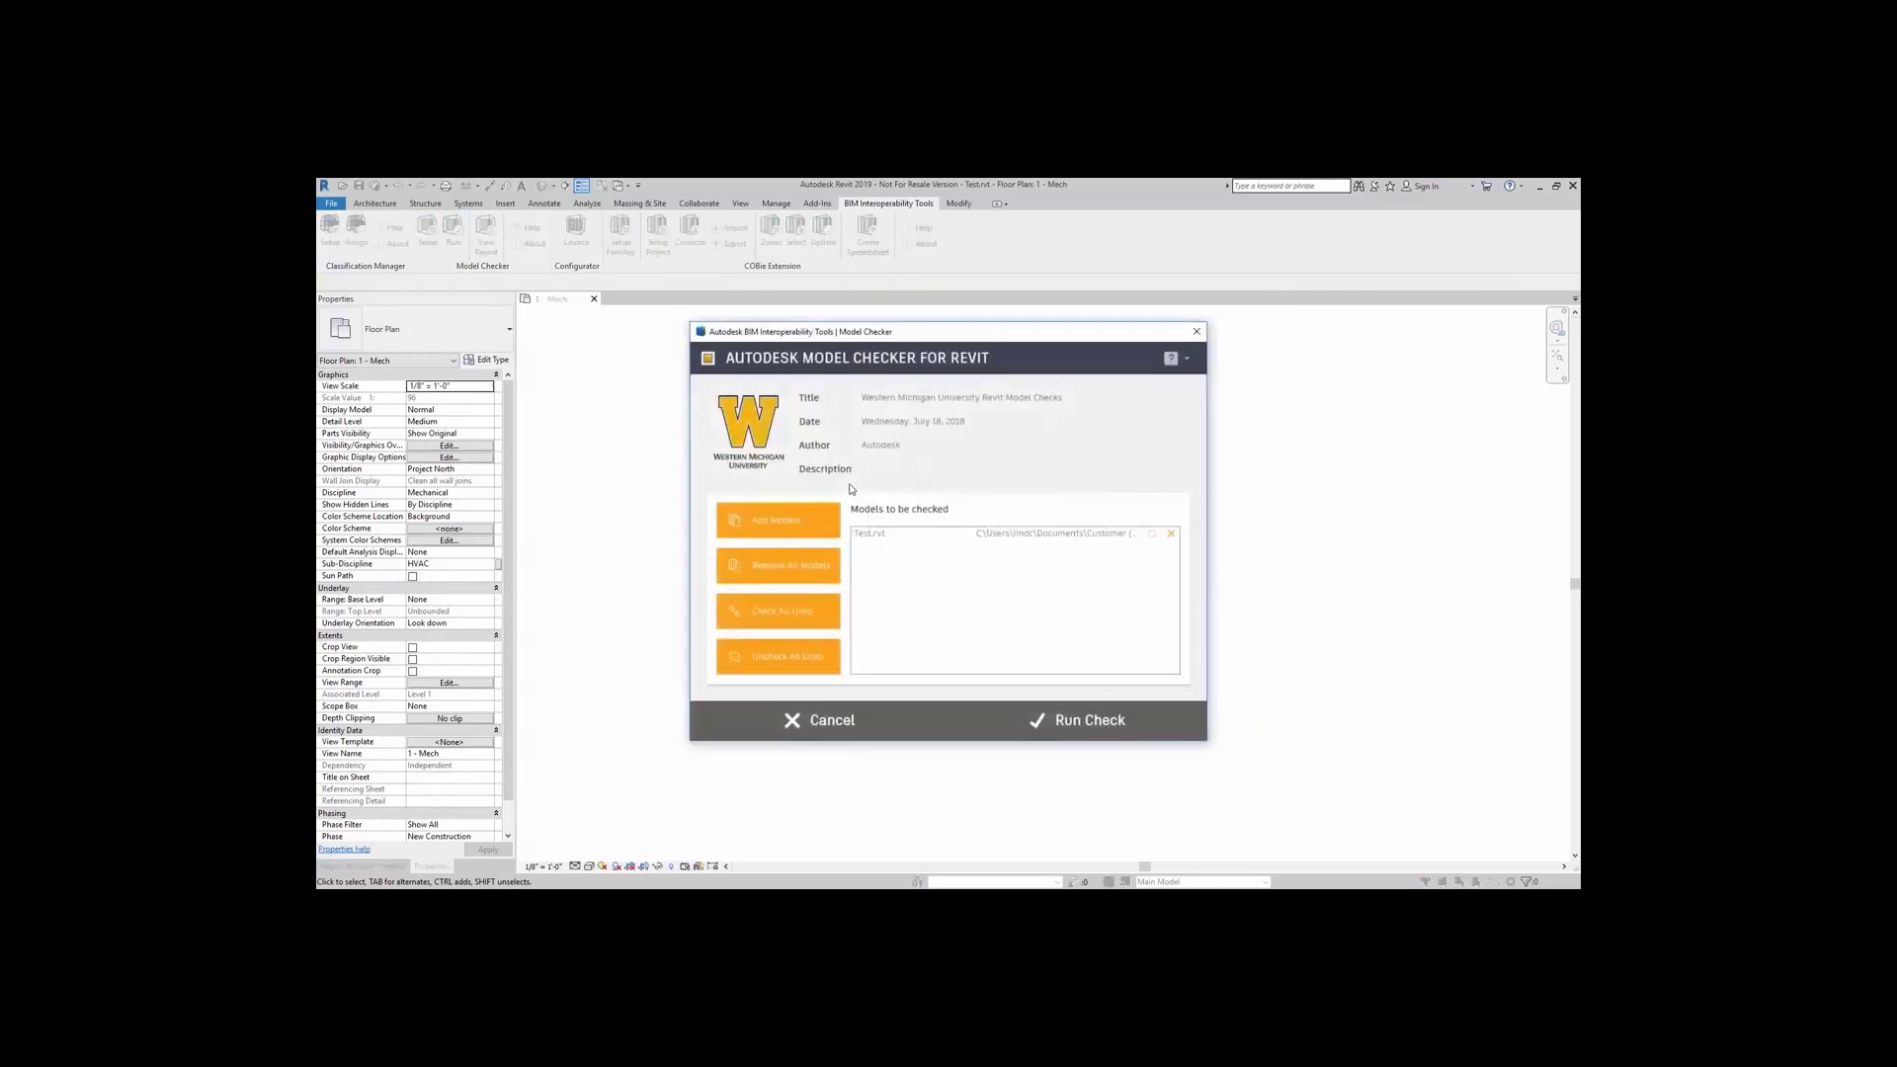
pyautogui.click(1075, 724)
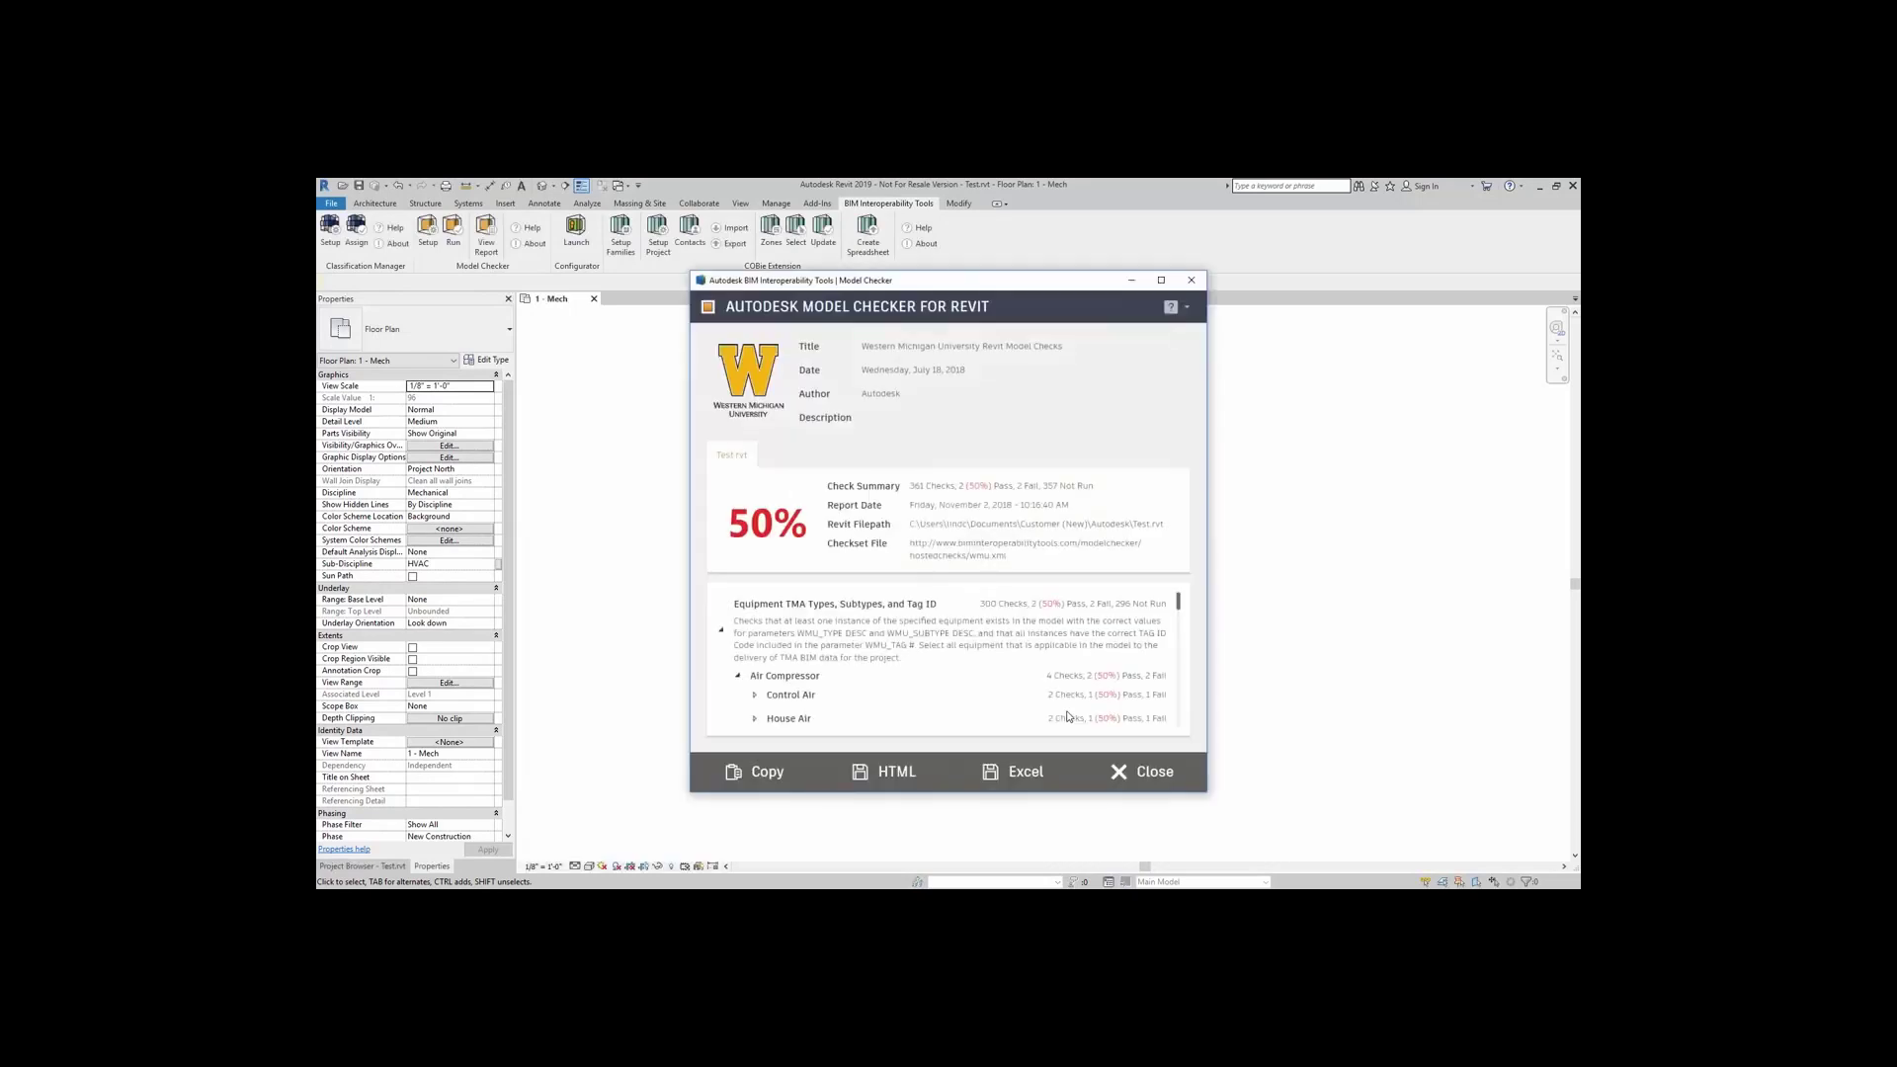
pyautogui.moveTo(1033, 286); pyautogui.dragTo(979, 241)
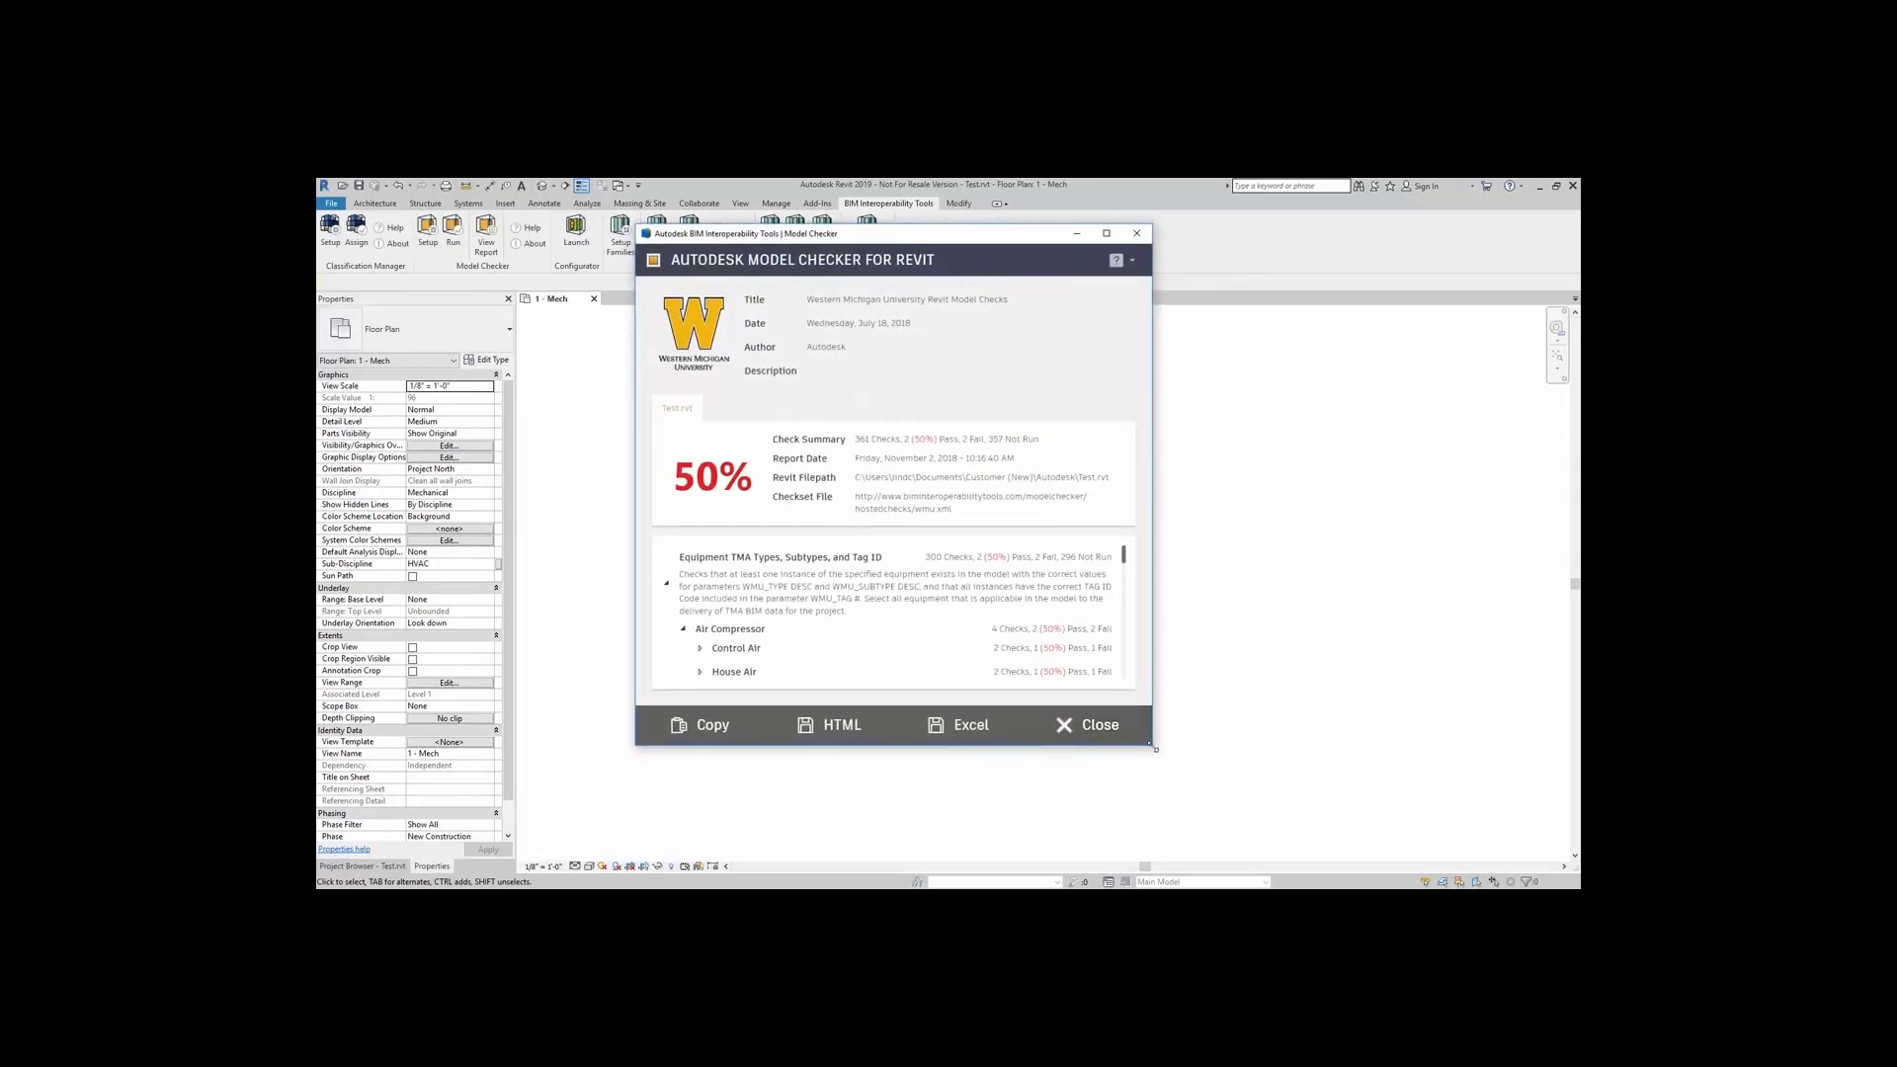
pyautogui.moveTo(1154, 747); pyautogui.dragTo(1236, 822)
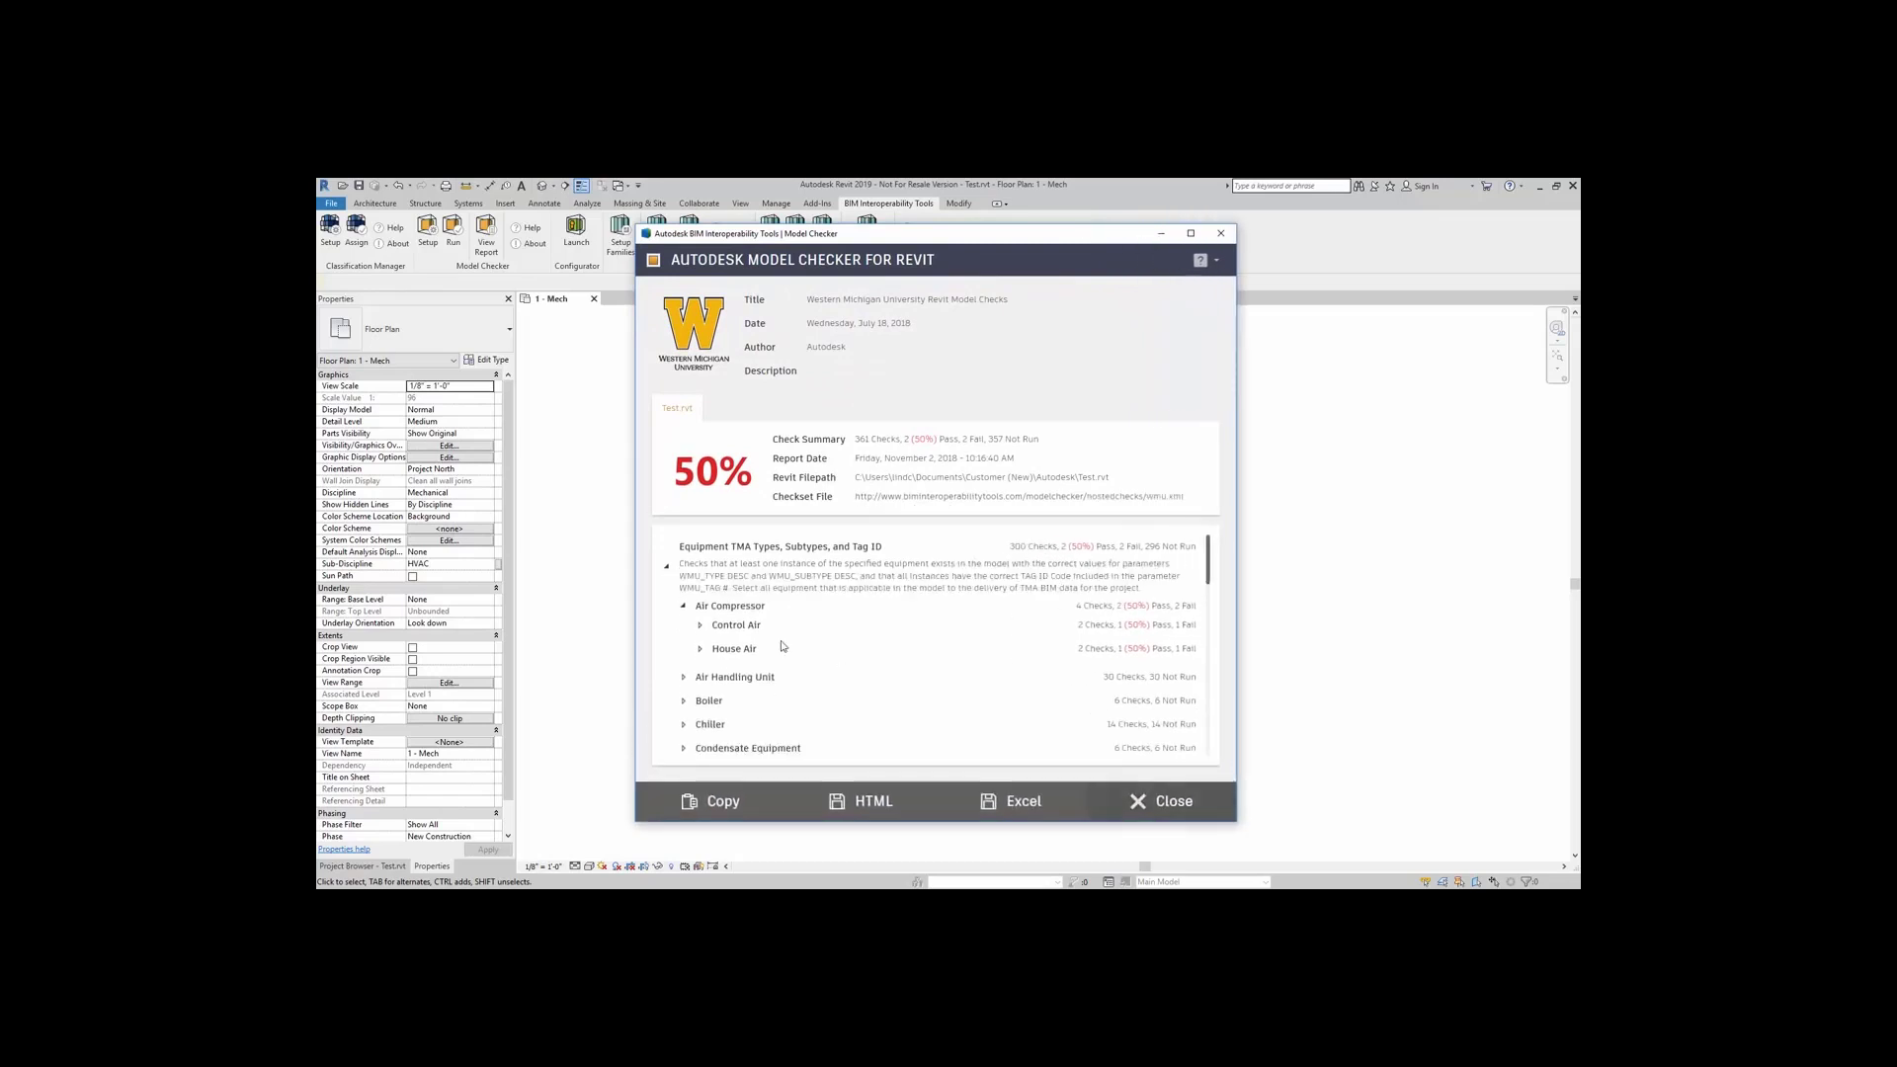
# Step: Expand Control Air, House Air and Tag ID Code to review the 36 failing elements
pyautogui.click(707, 629)
pyautogui.scroll(-1, 800, 653)
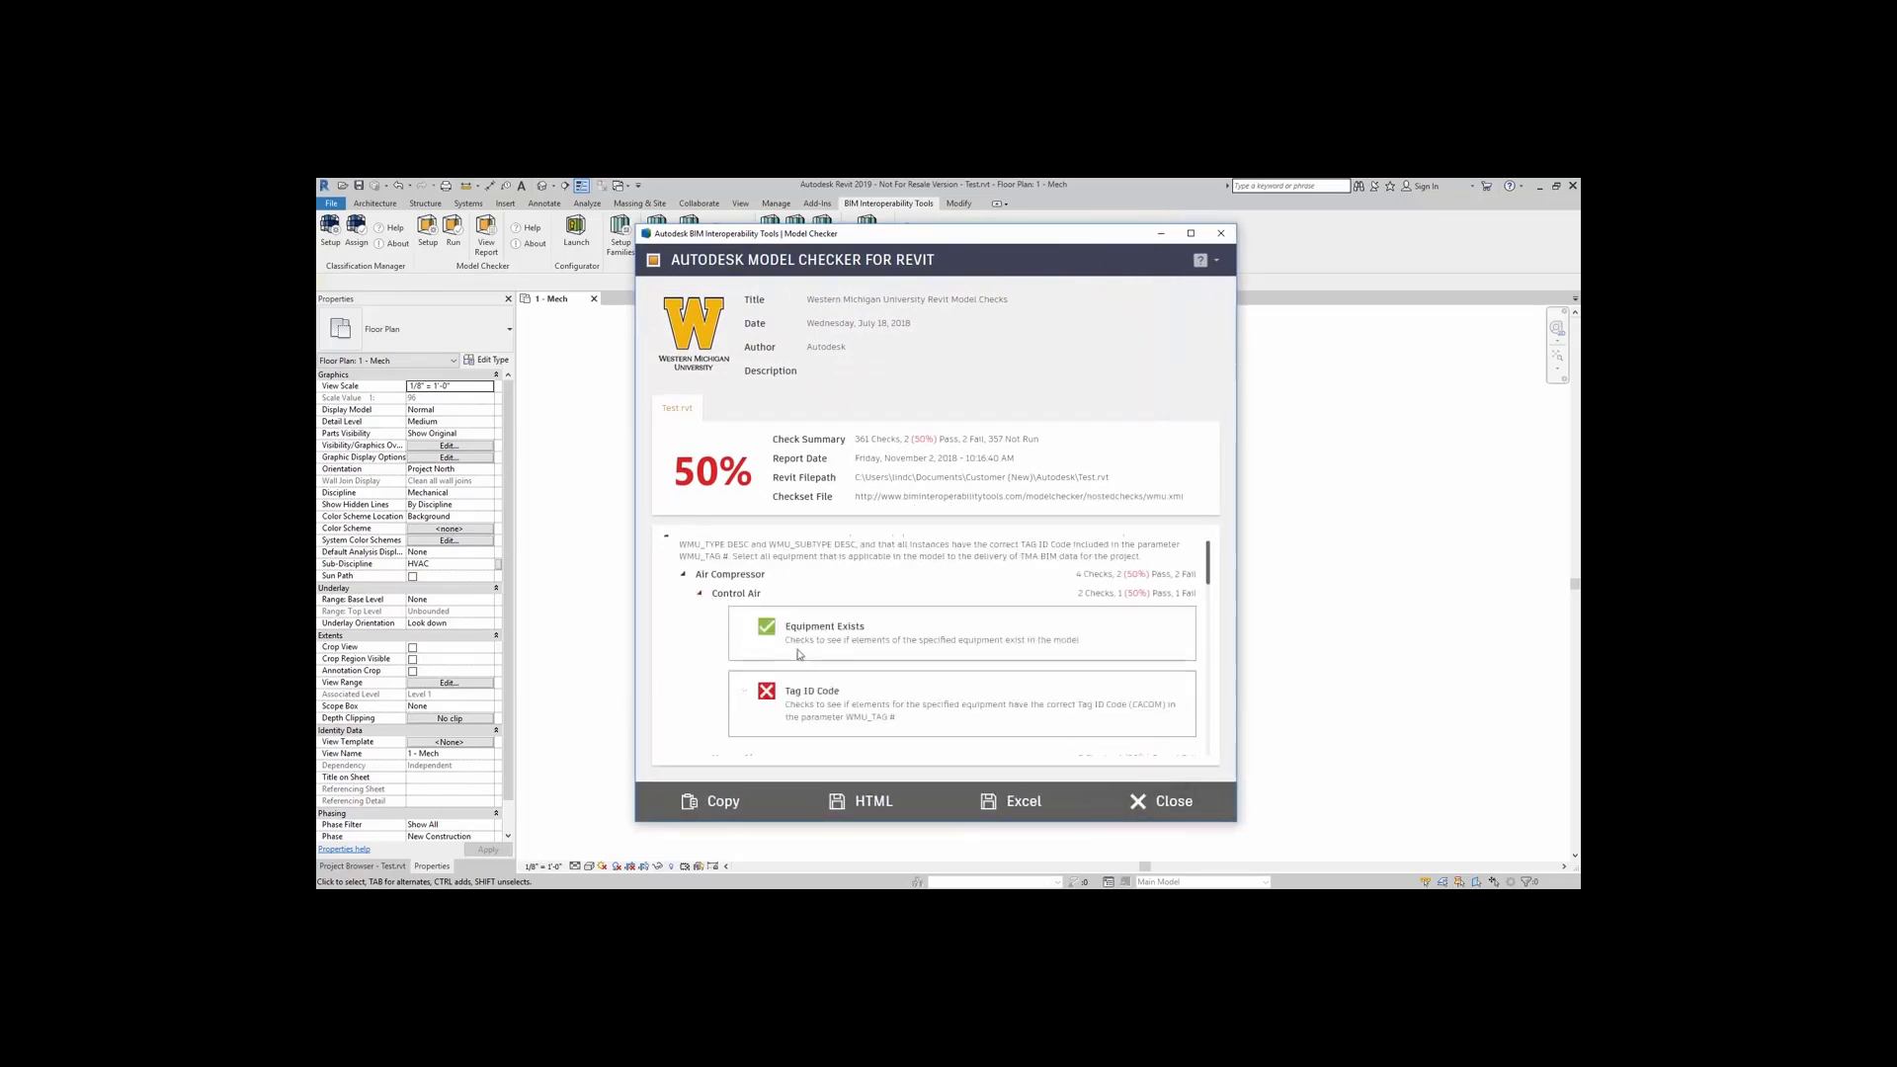
pyautogui.scroll(-1, 799, 653)
pyautogui.scroll(-1, 799, 654)
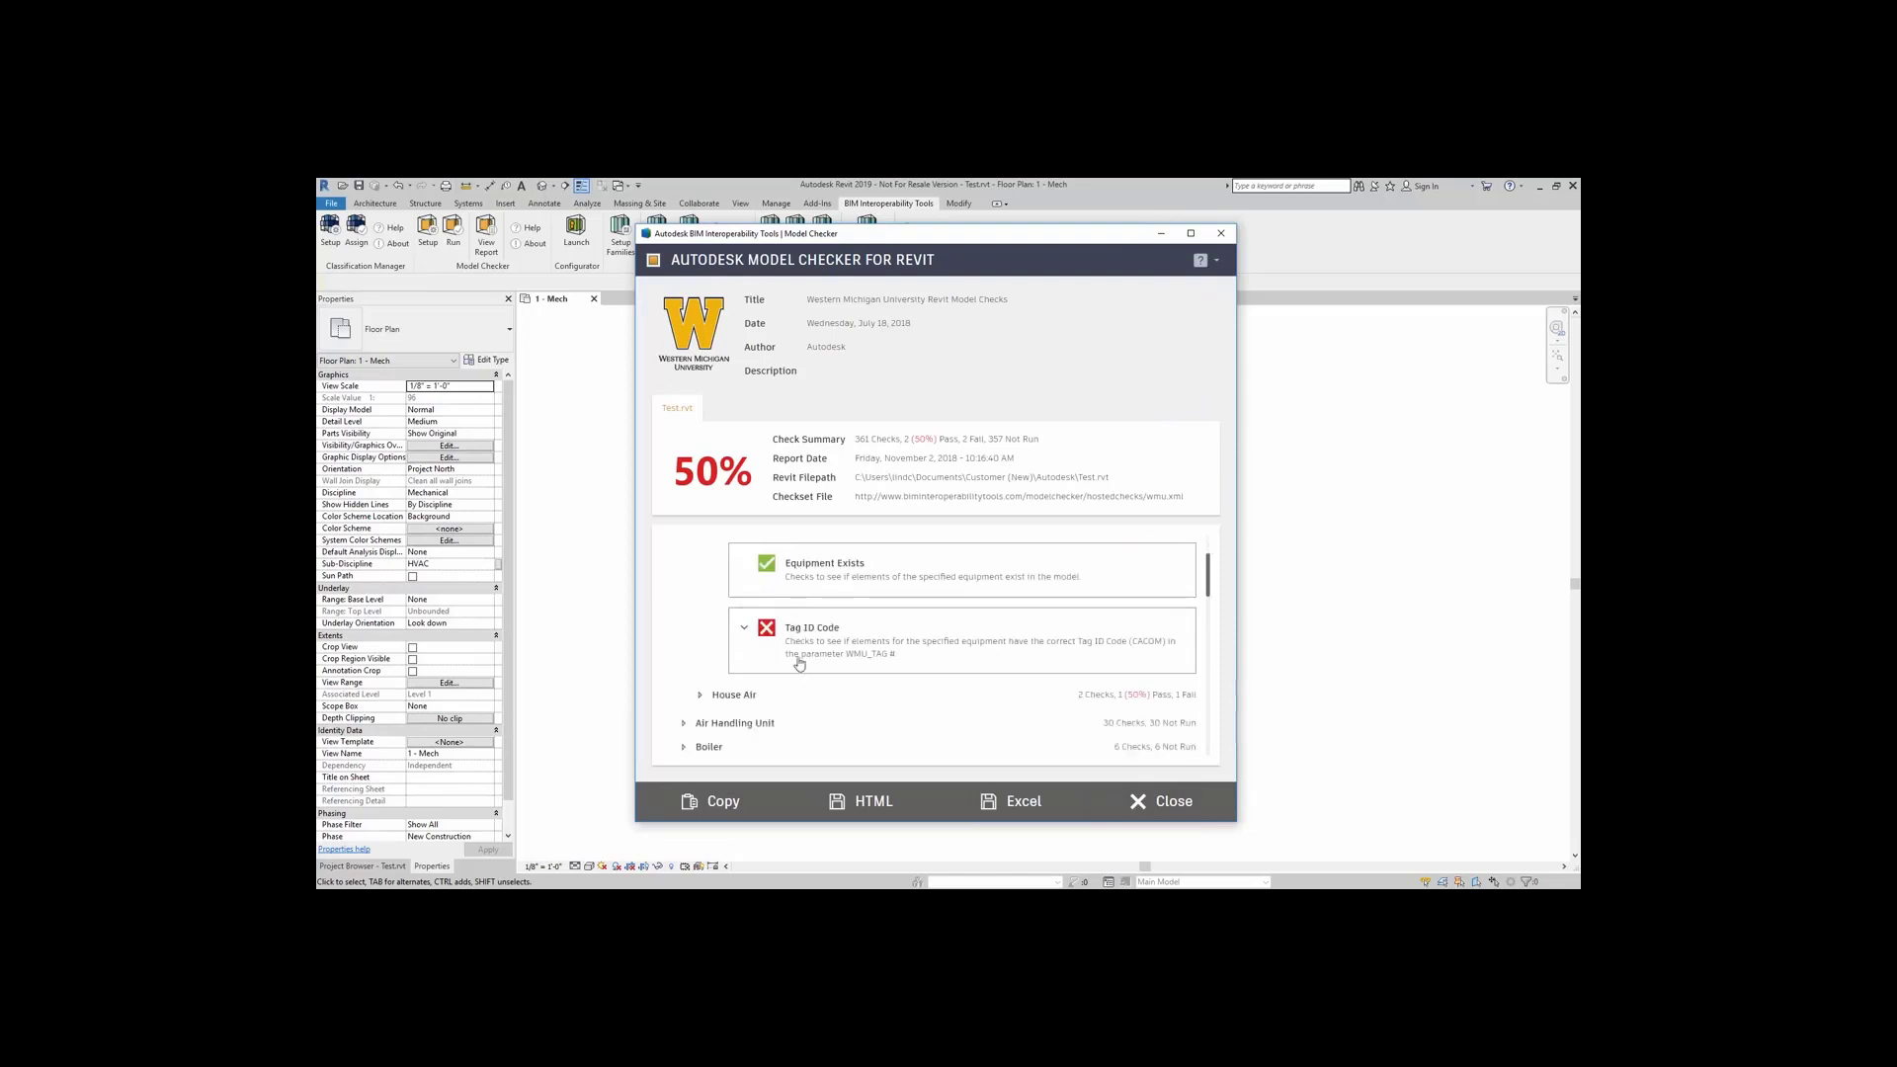
pyautogui.click(703, 698)
pyautogui.scroll(-3, 728, 689)
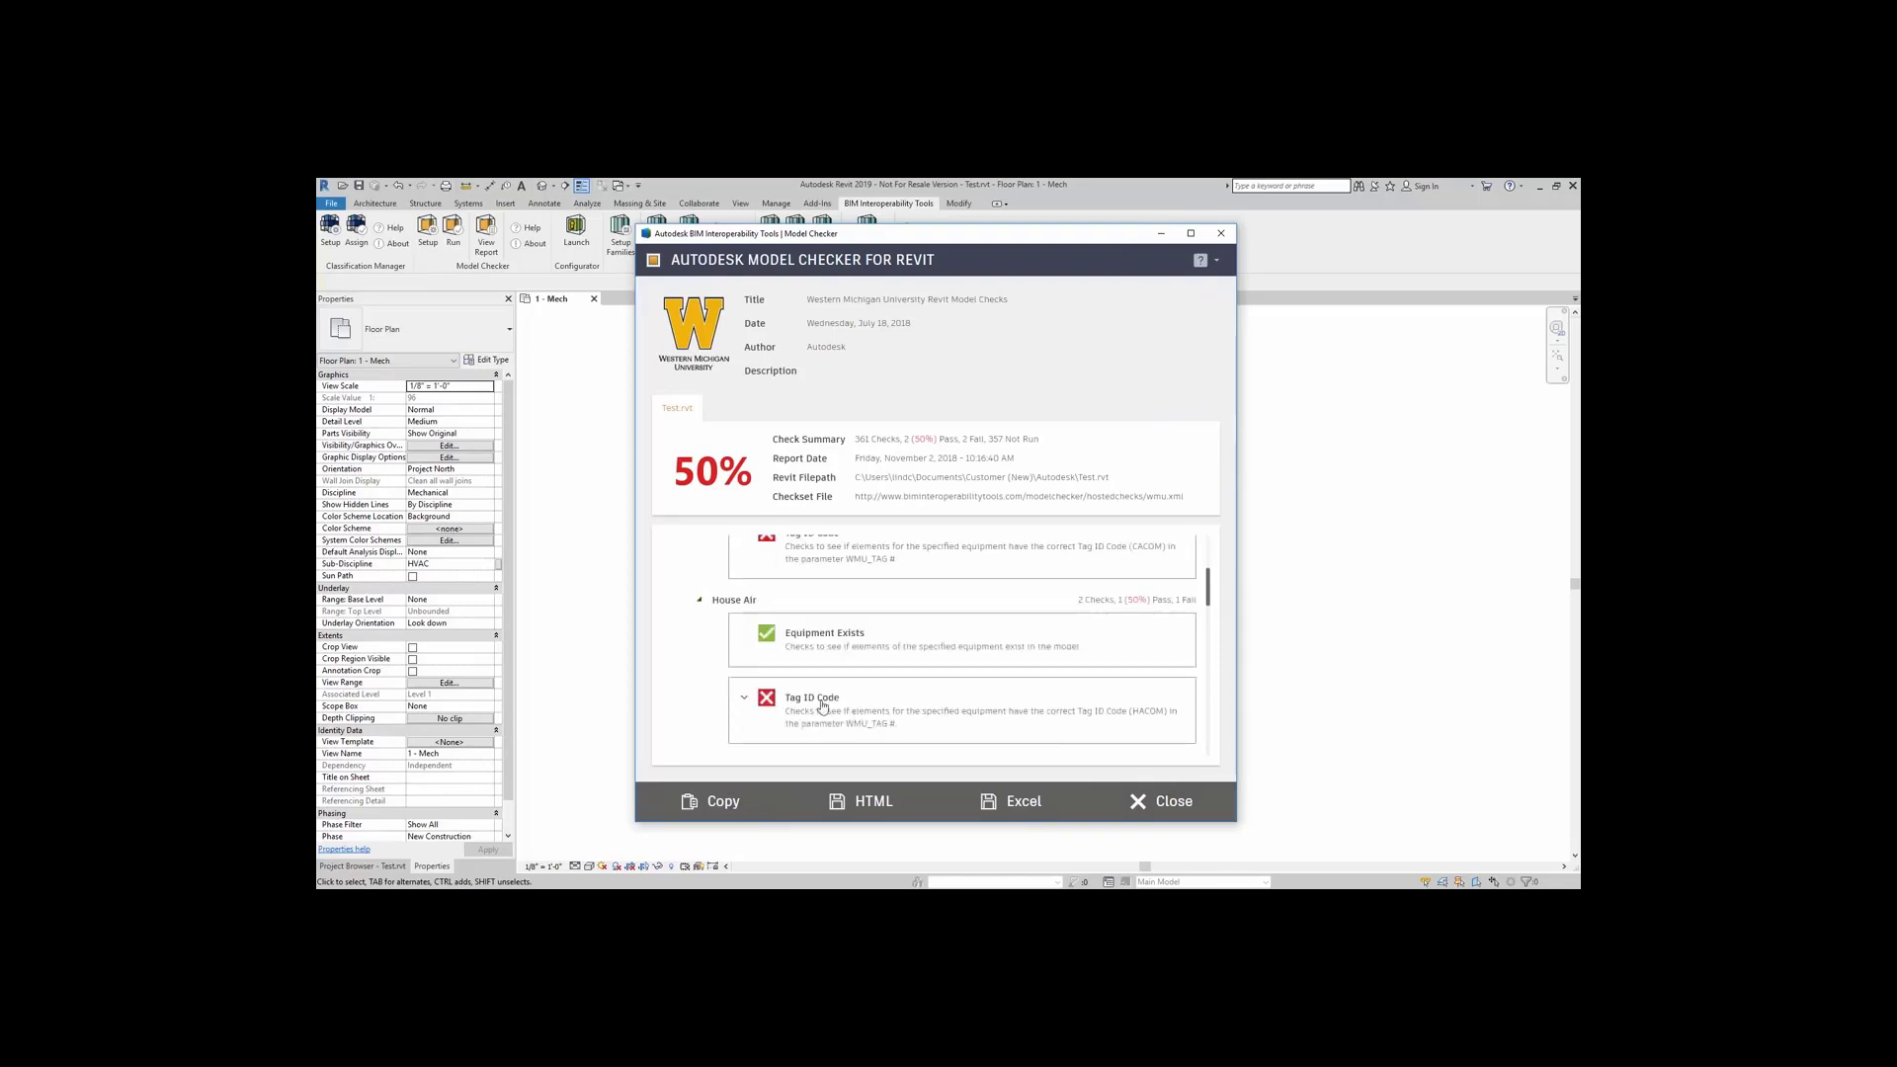
pyautogui.scroll(-1, 748, 691)
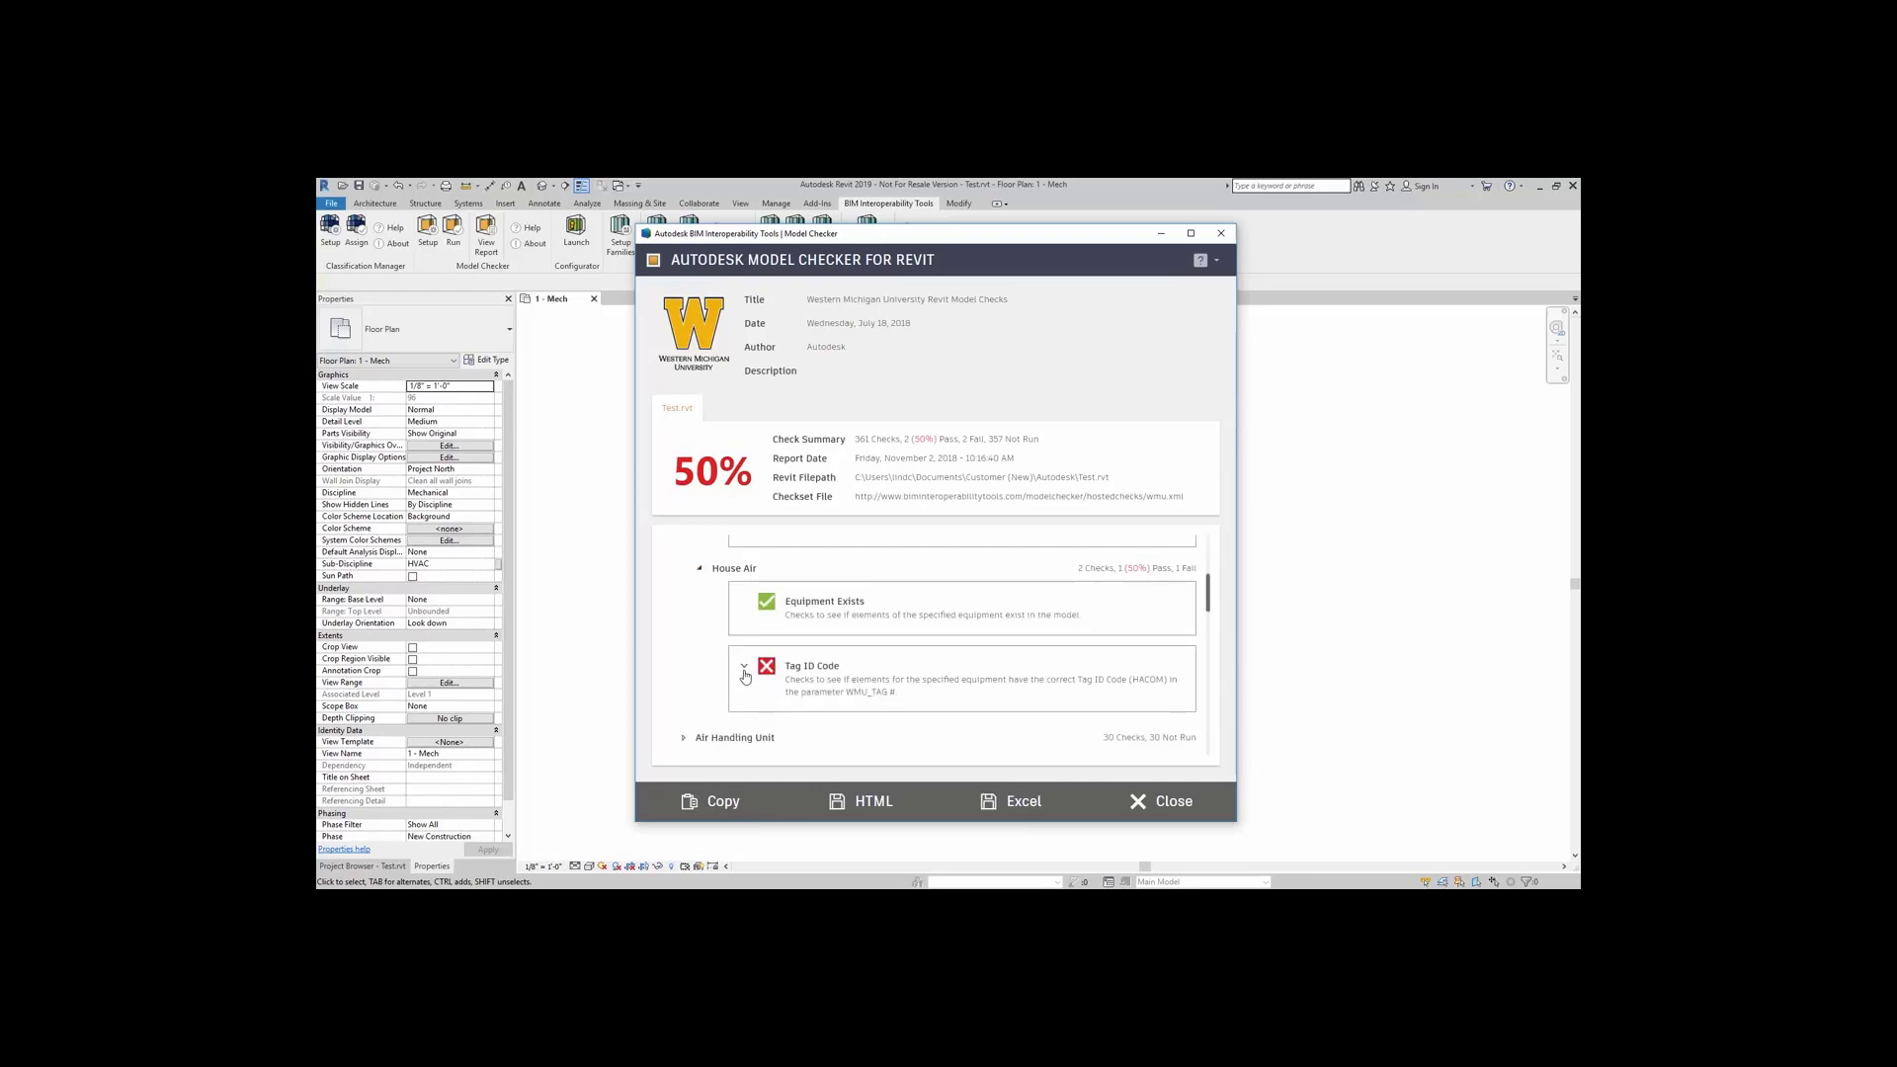
pyautogui.click(745, 674)
pyautogui.scroll(-5, 708, 666)
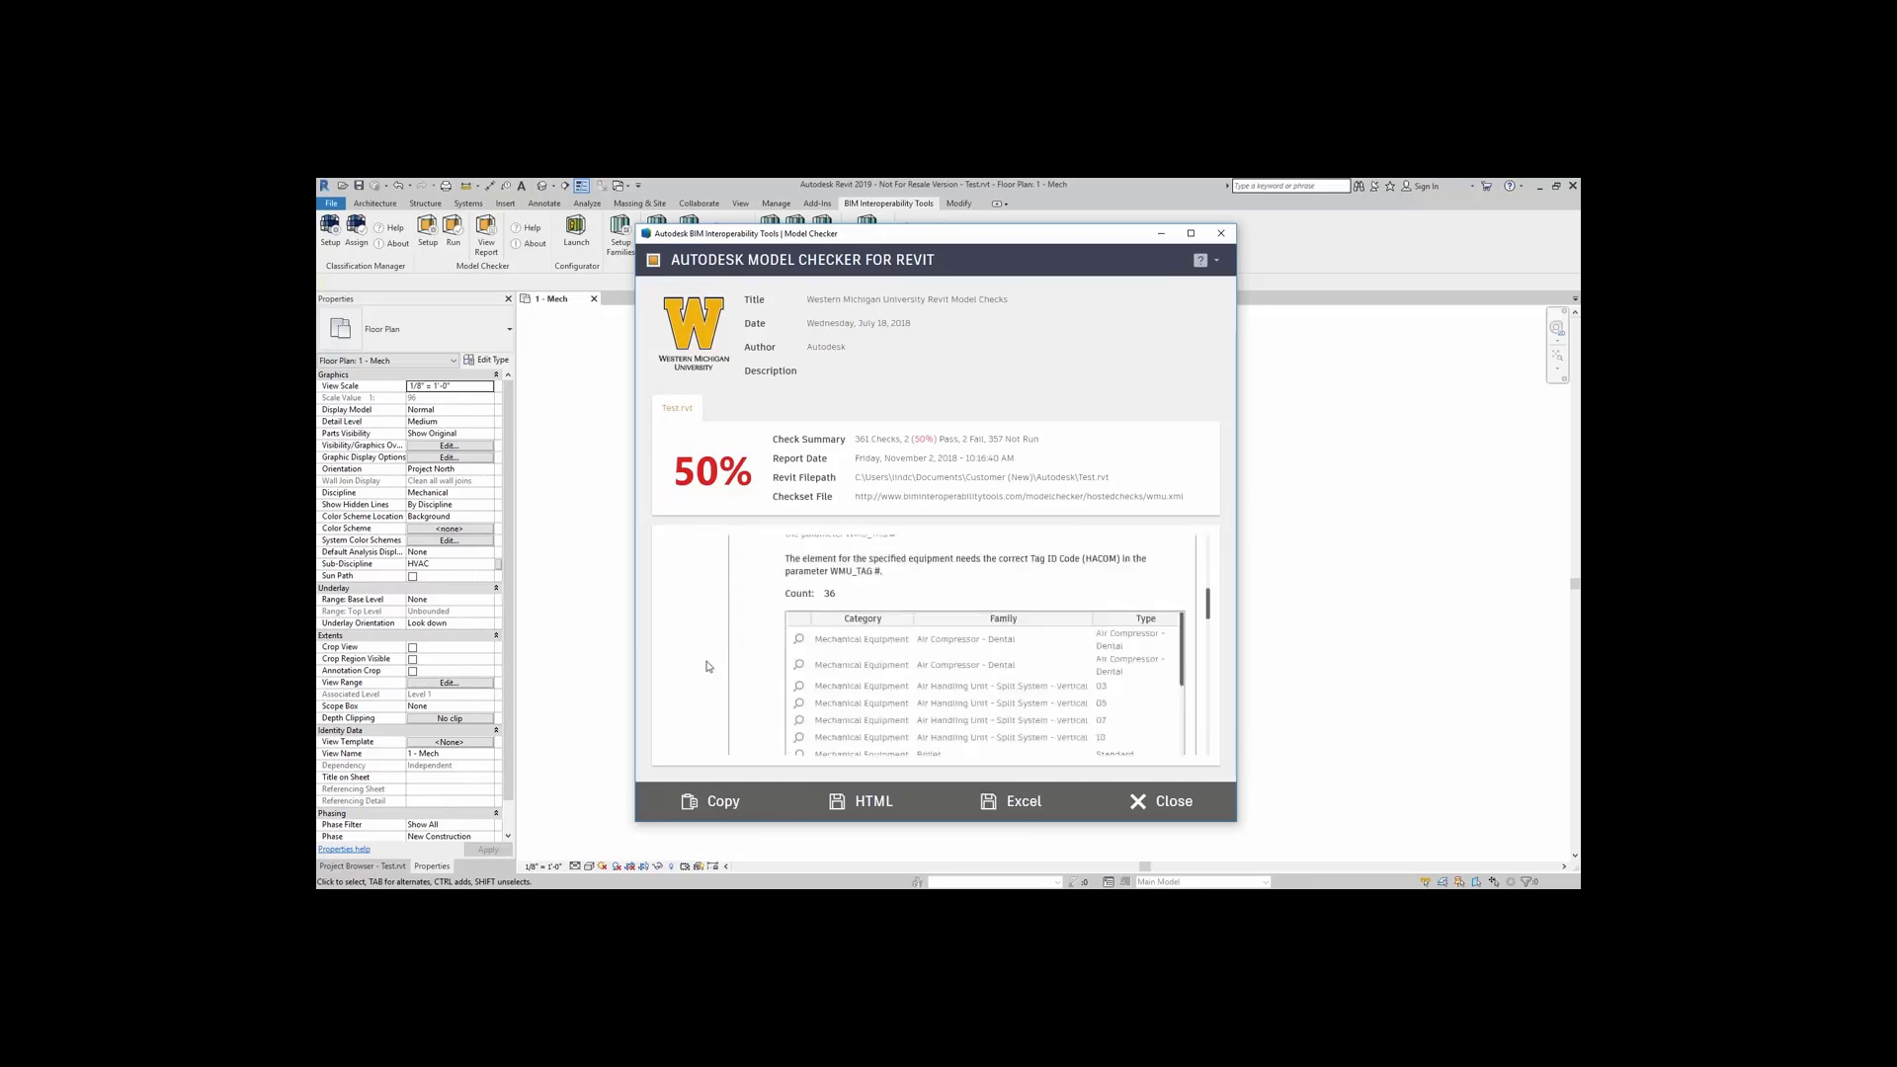
pyautogui.scroll(1, 708, 667)
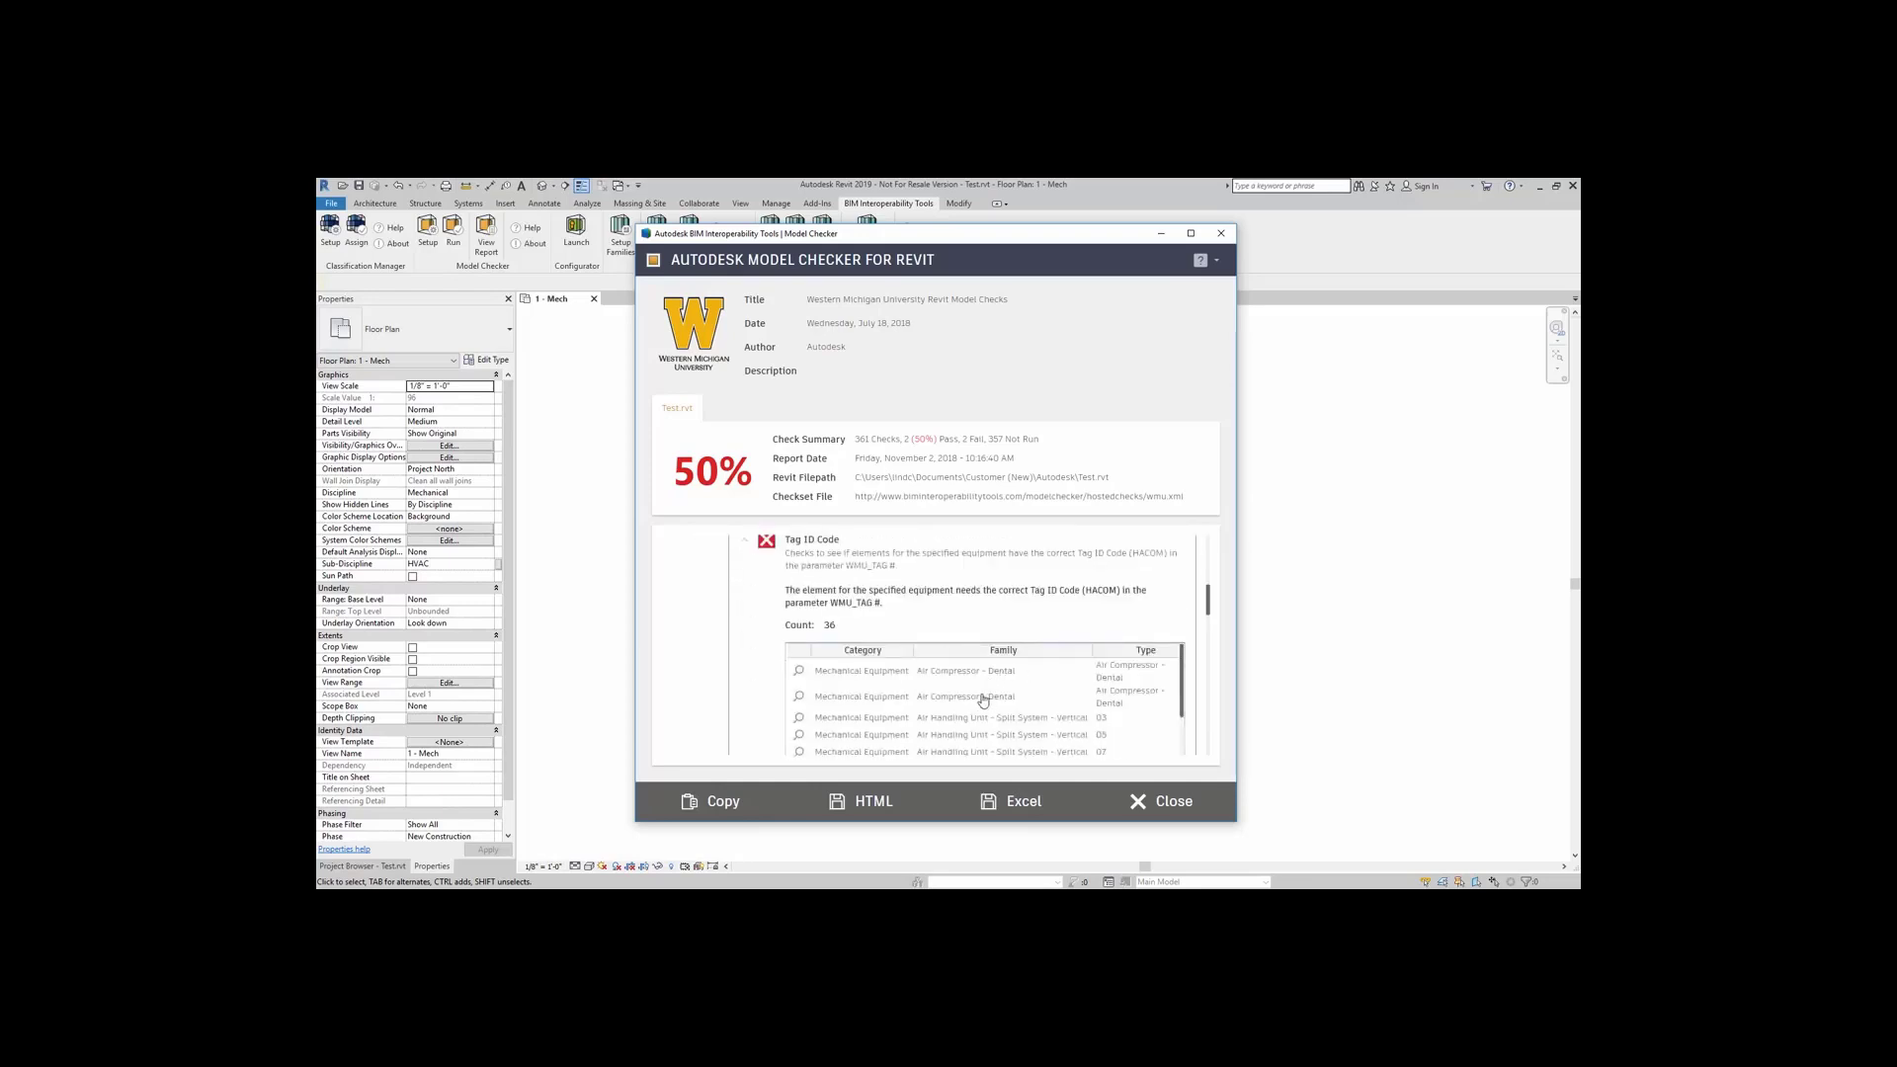
pyautogui.scroll(4, 929, 672)
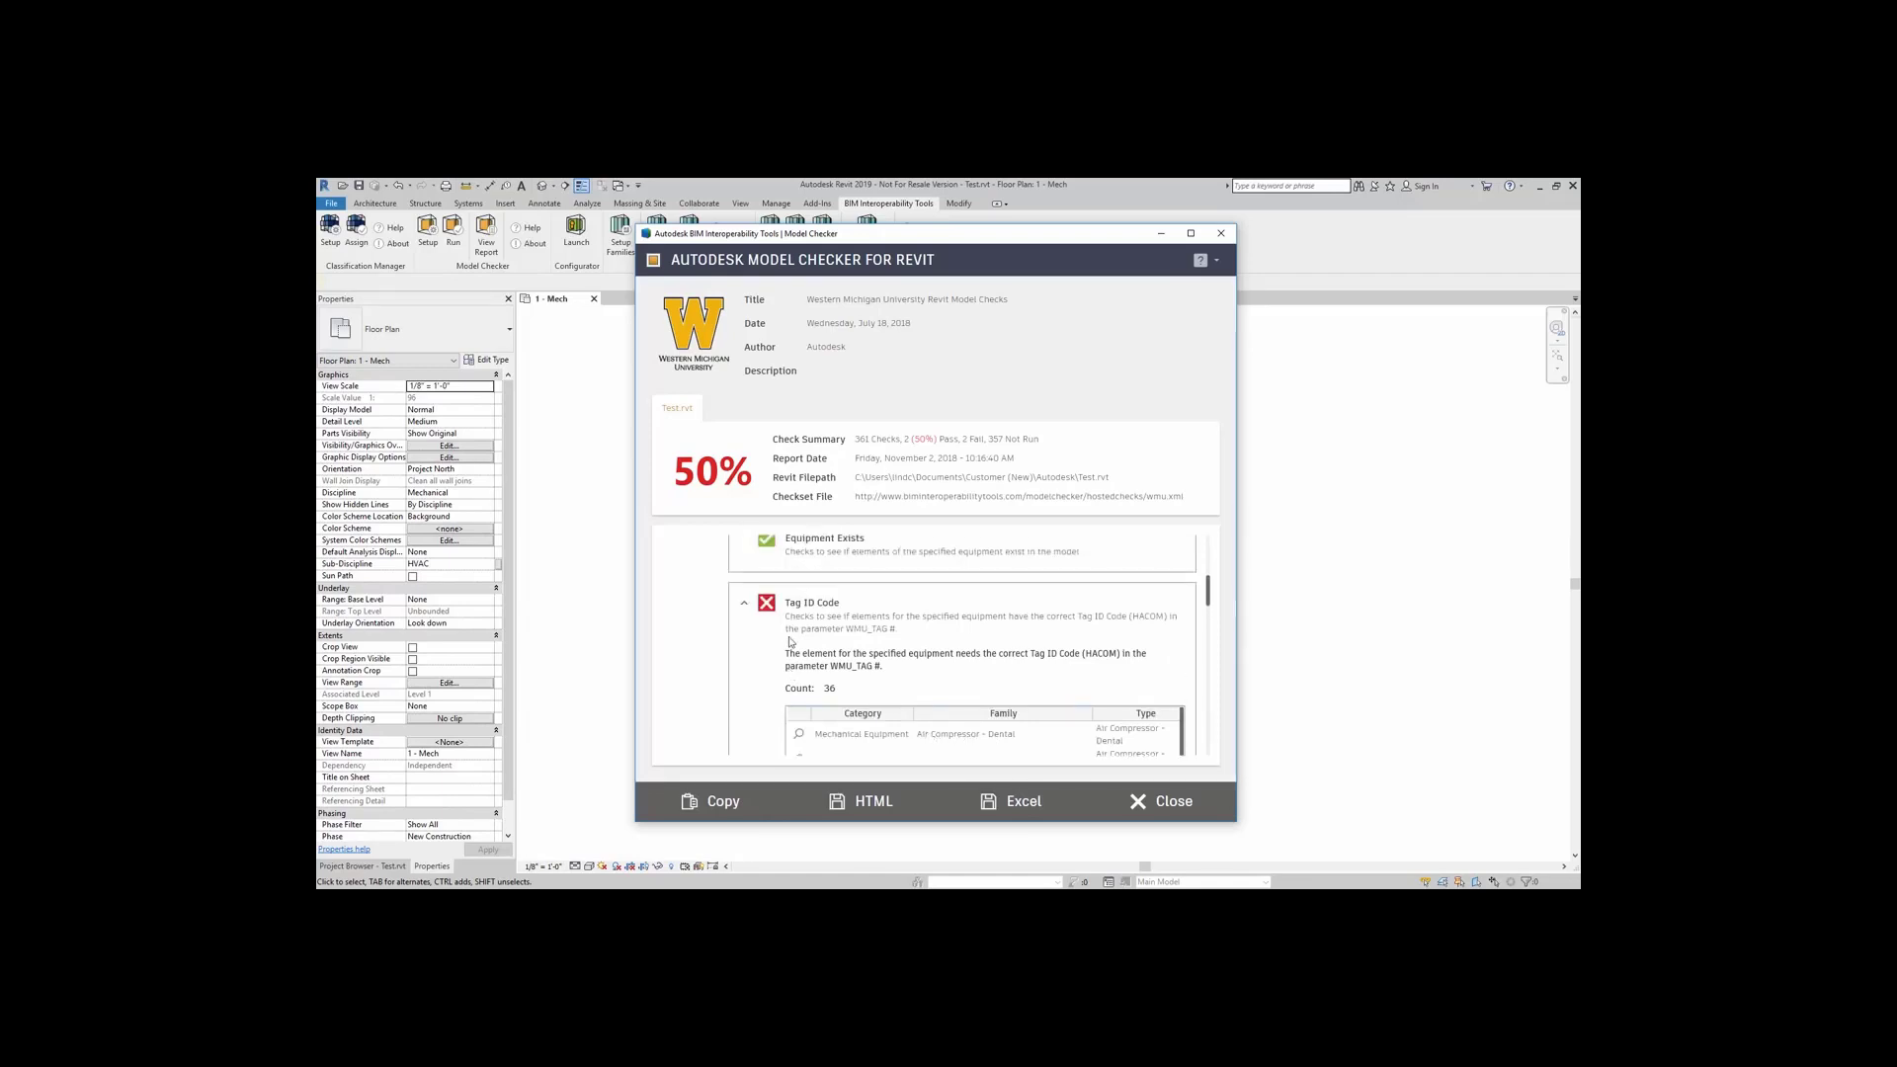
pyautogui.click(745, 667)
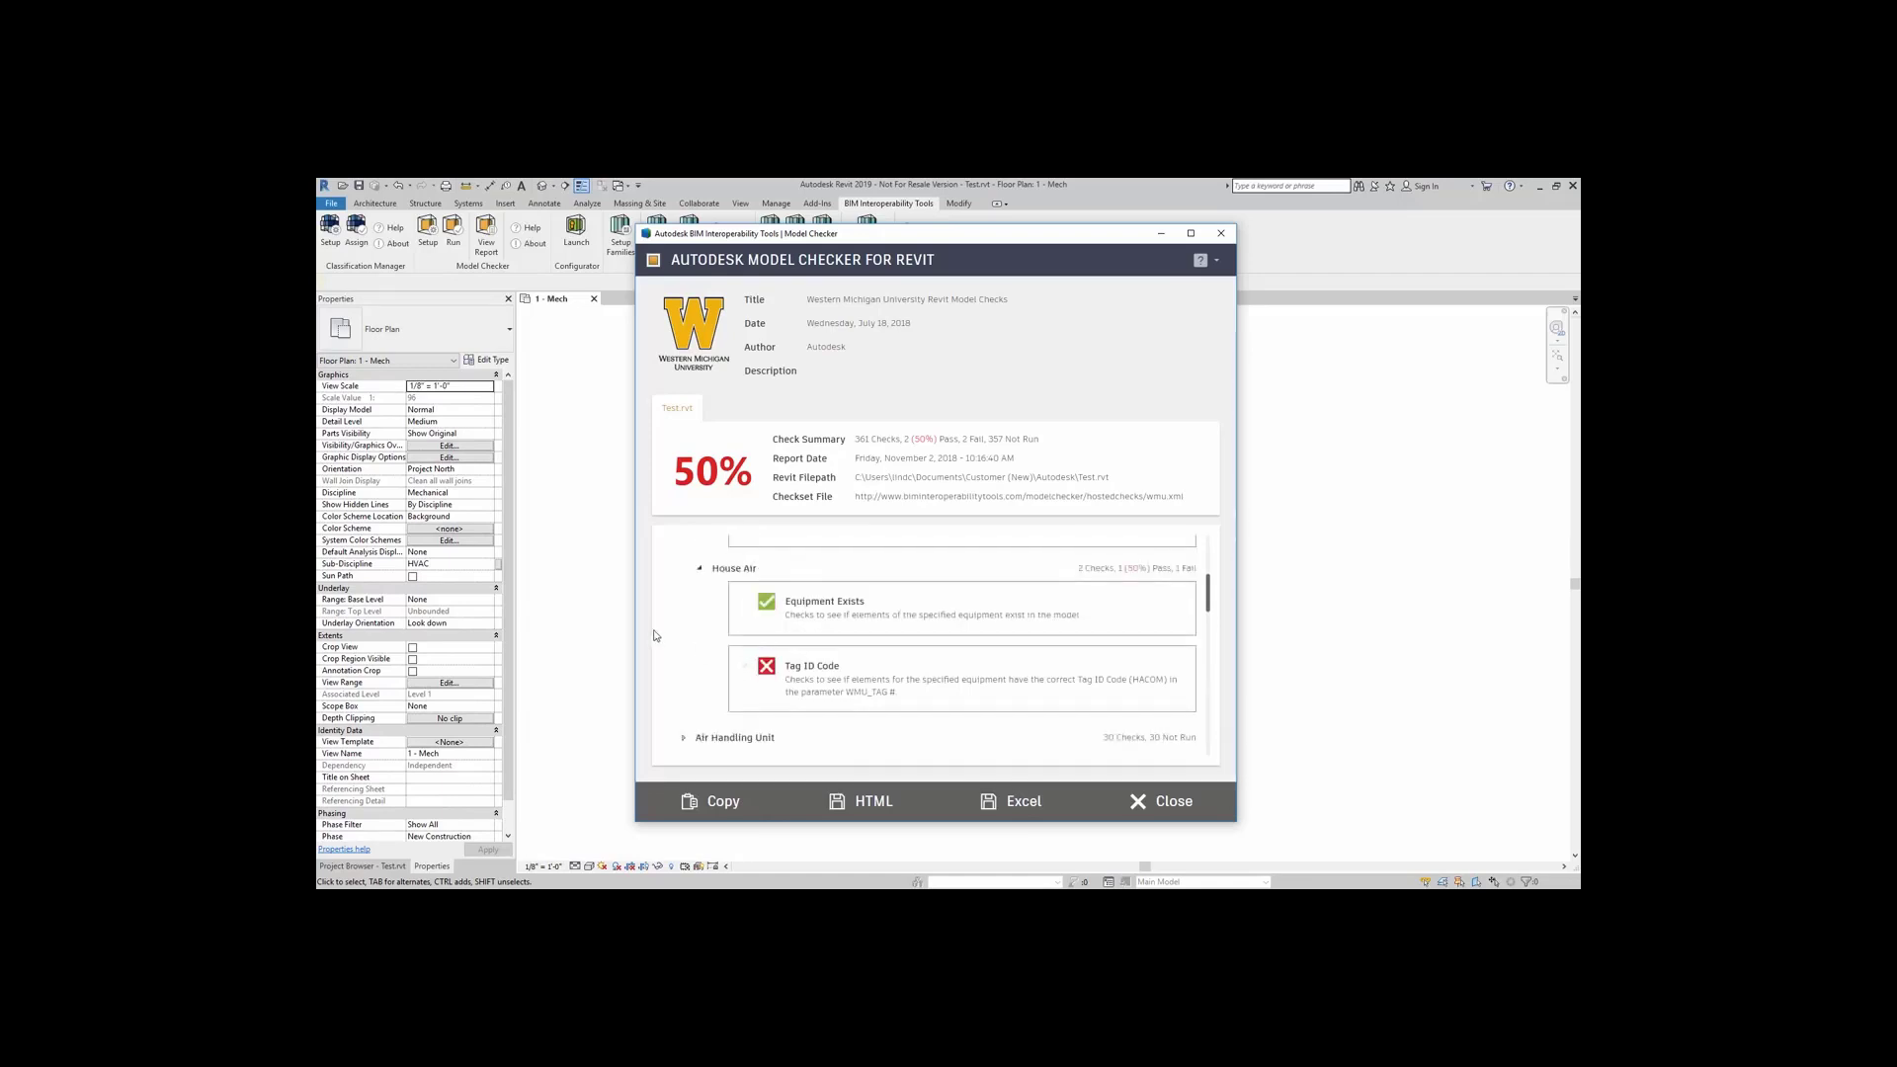
pyautogui.scroll(4, 692, 642)
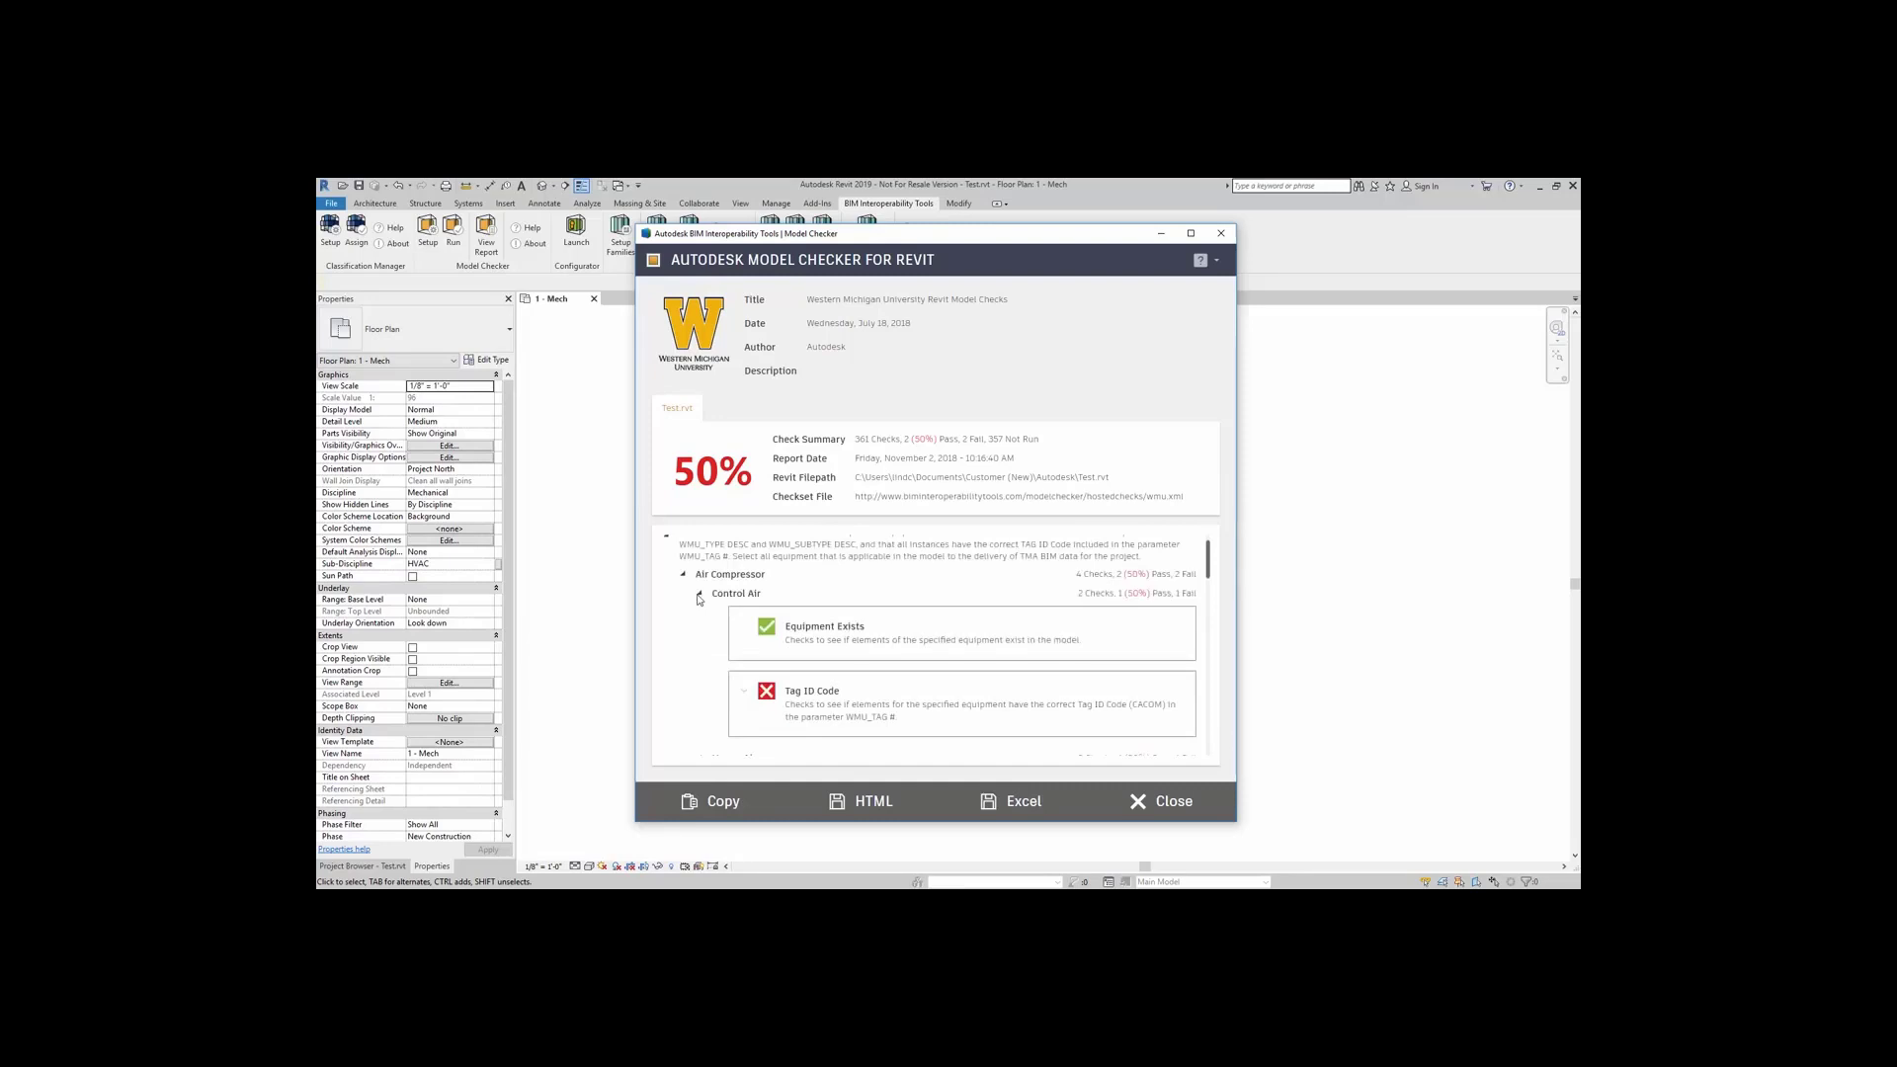
pyautogui.click(700, 594)
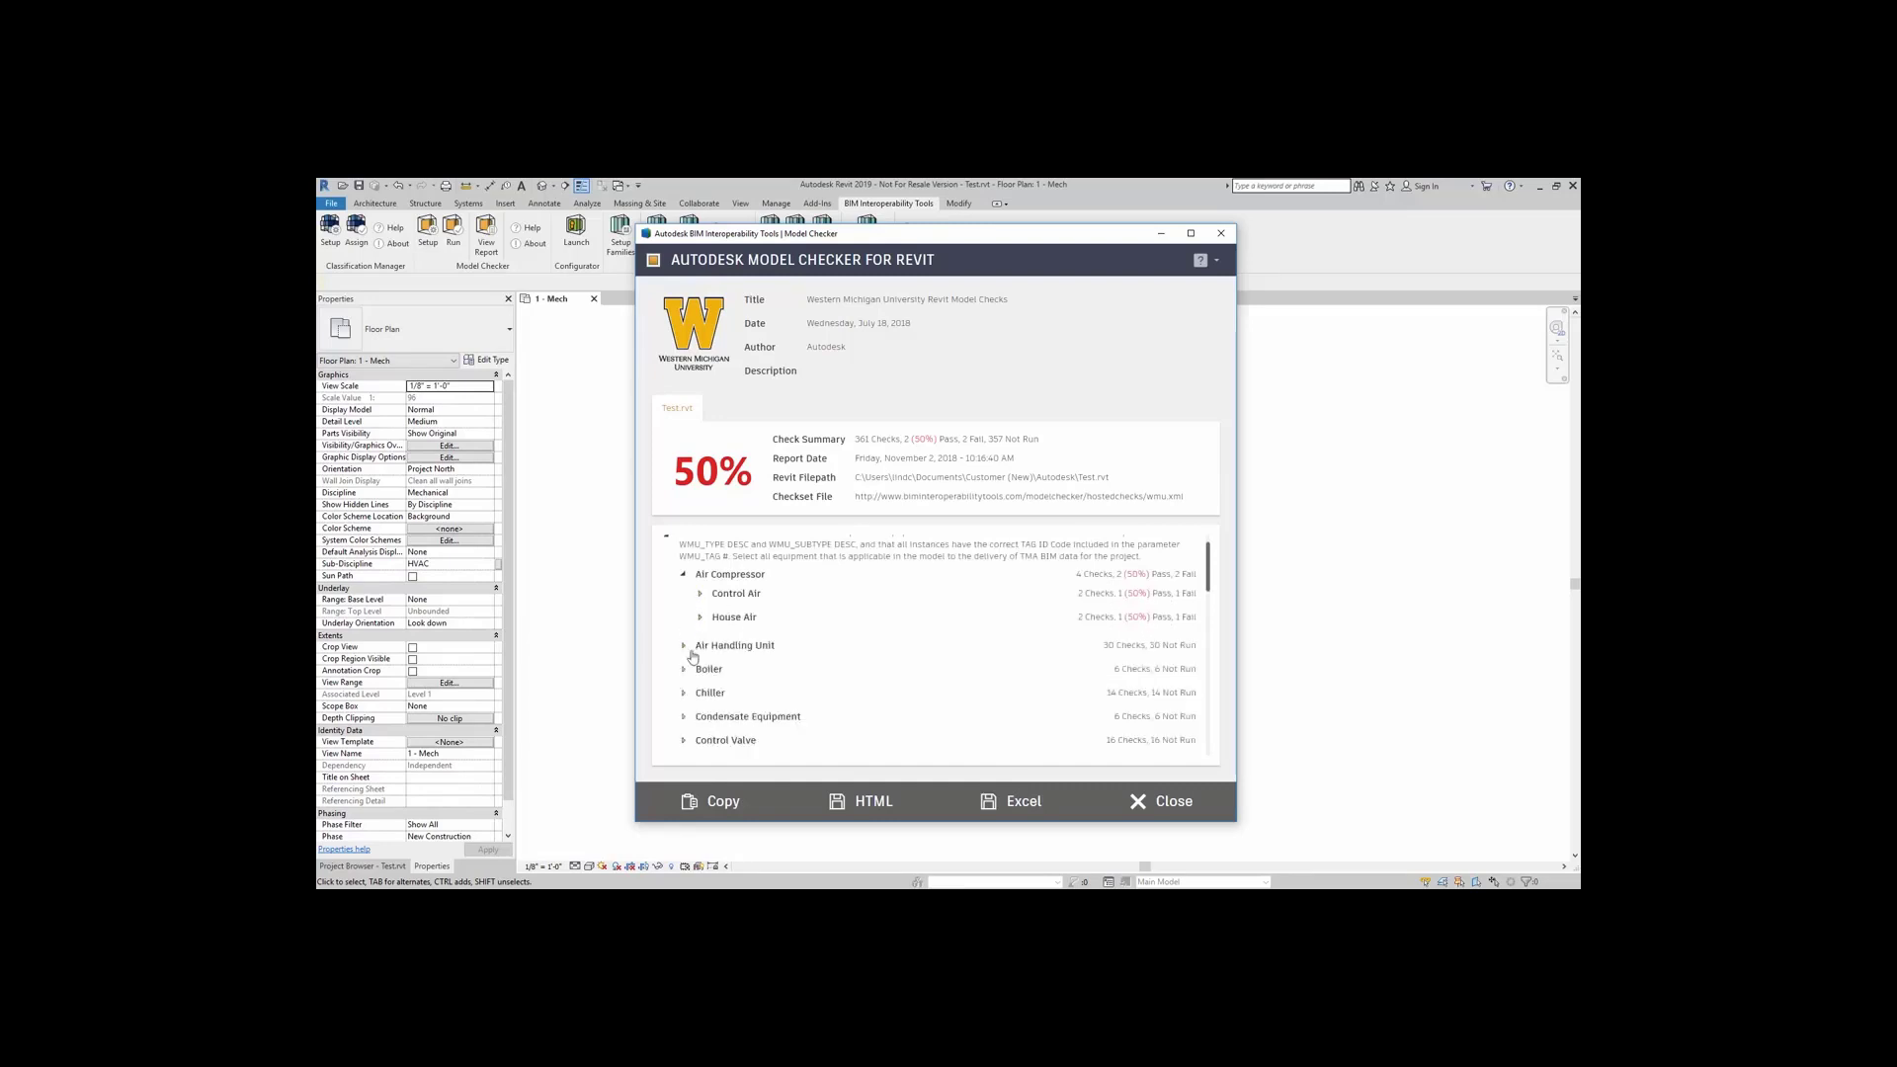
# Step: Export the 50% report as HTML and Excel
pyautogui.click(871, 802)
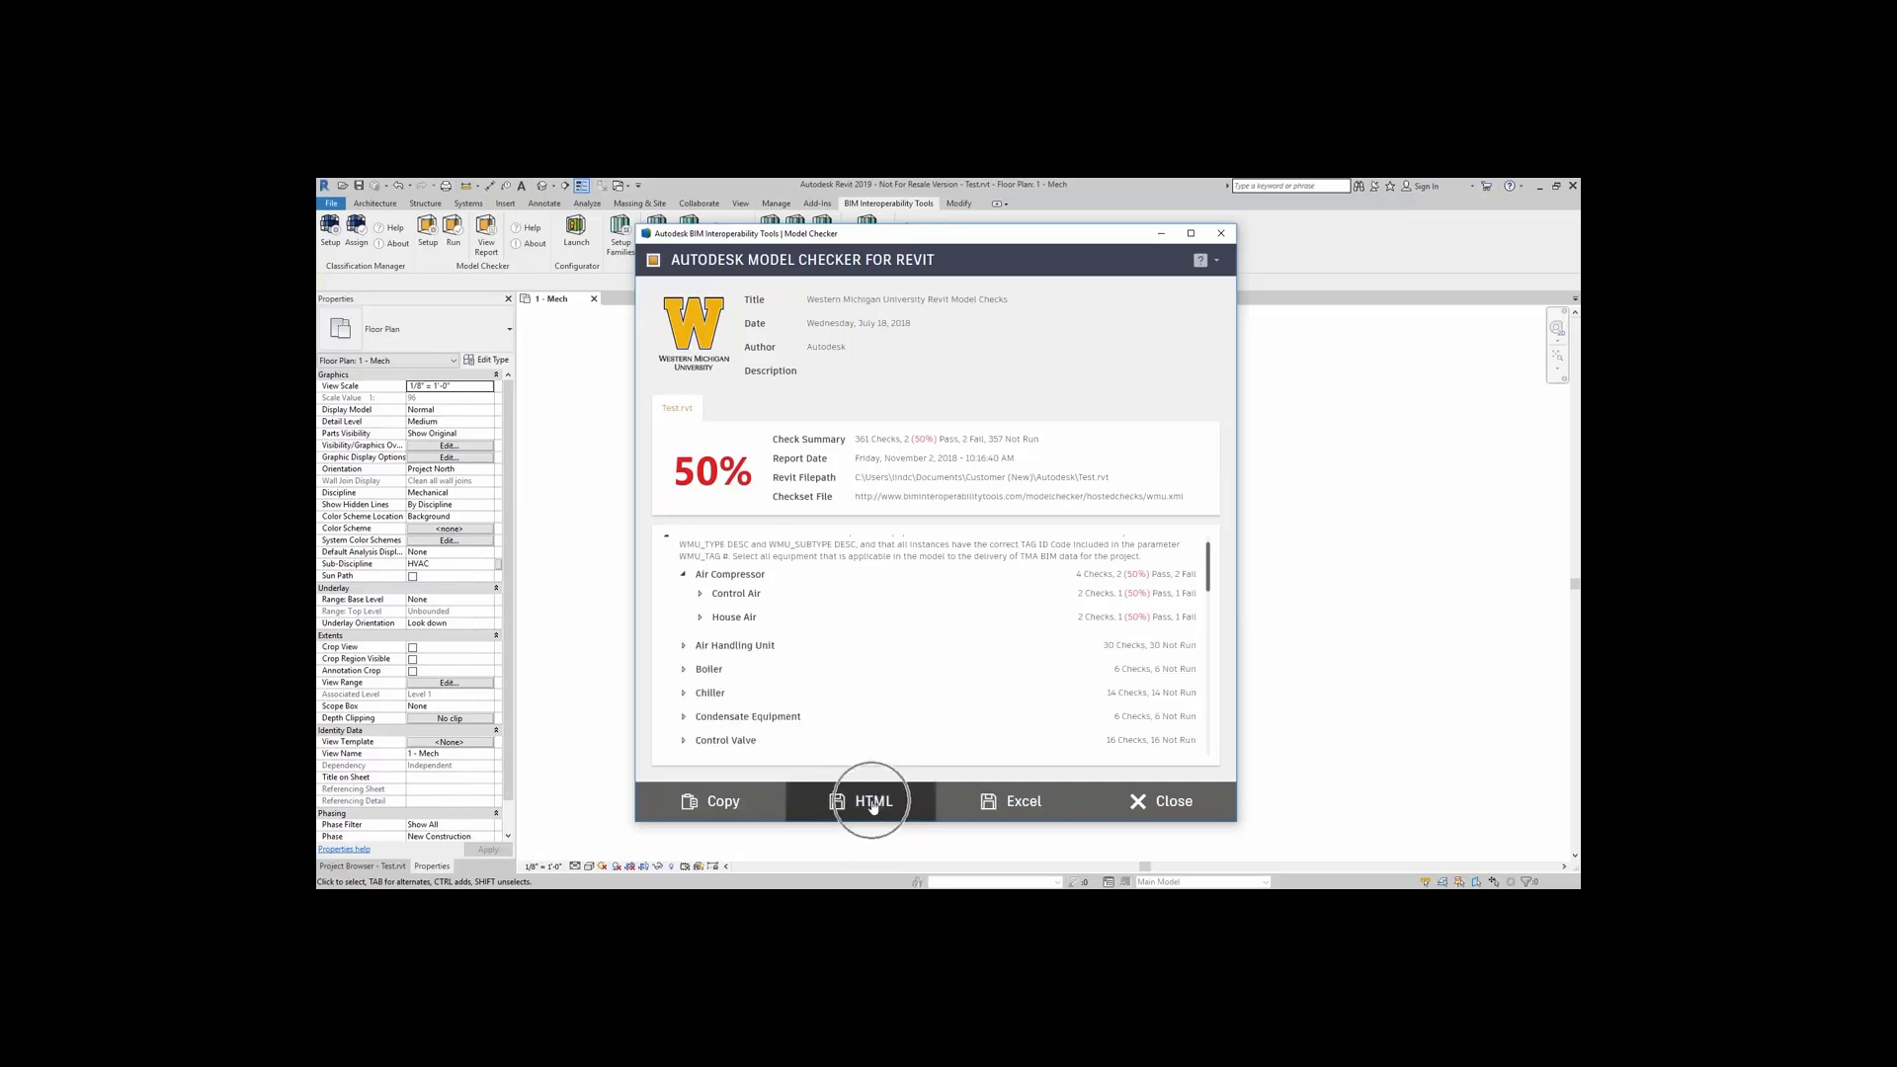
pyautogui.click(1003, 805)
pyautogui.click(1003, 806)
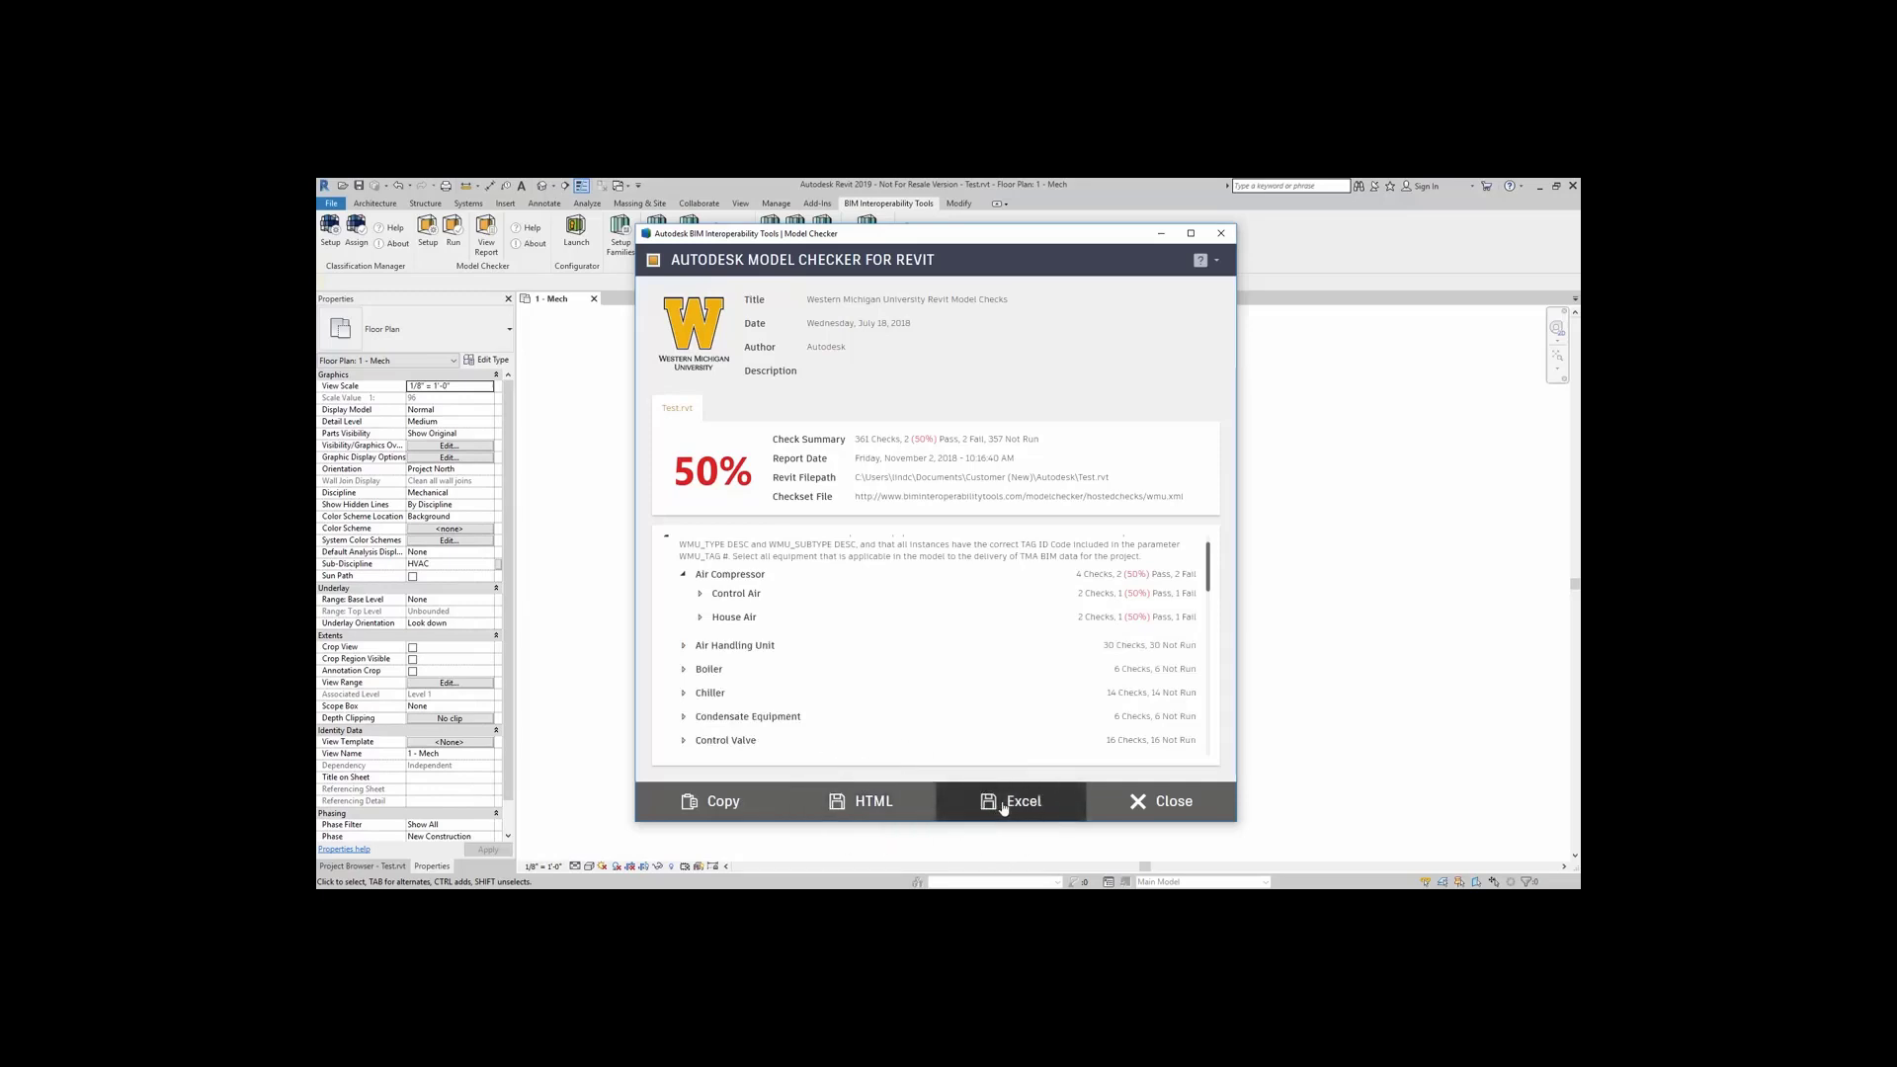
# Step: Close the 50% Model Checker report, reopen the saved report, then close it again
pyautogui.click(1146, 808)
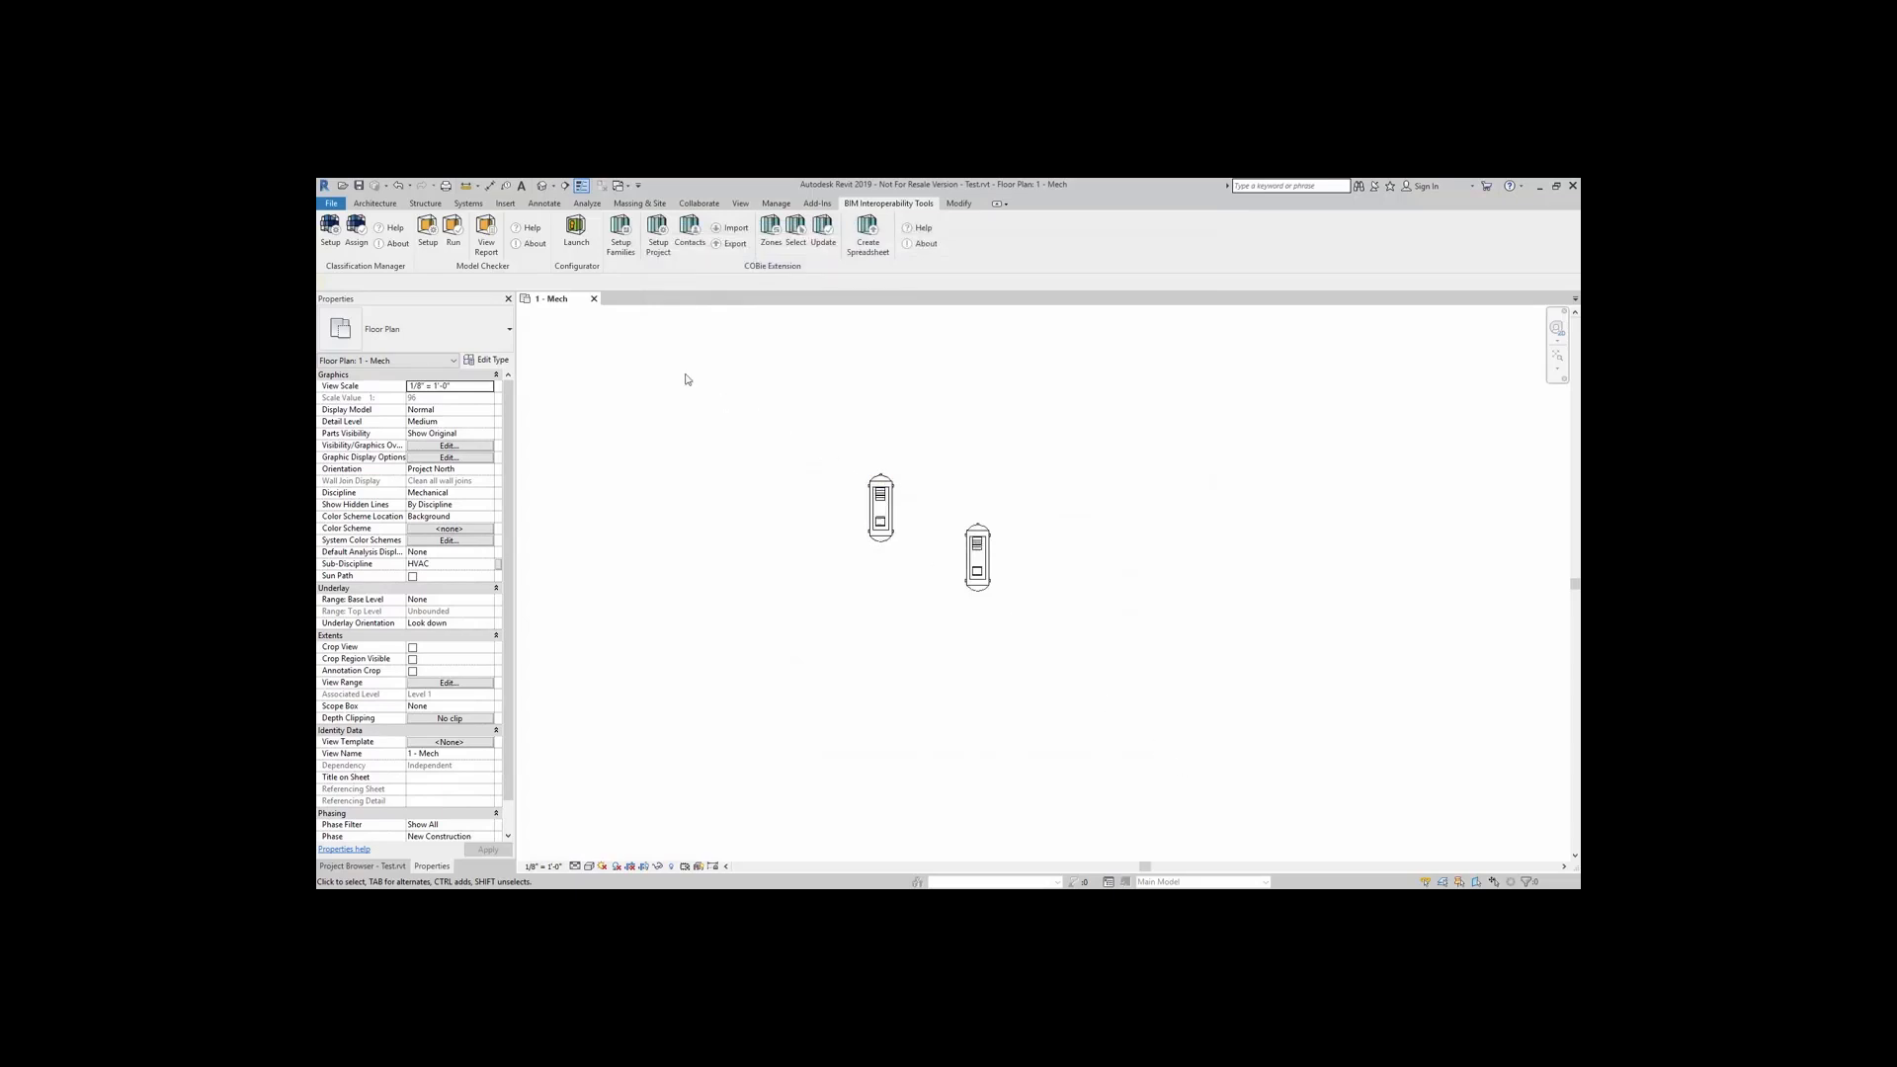
pyautogui.click(492, 246)
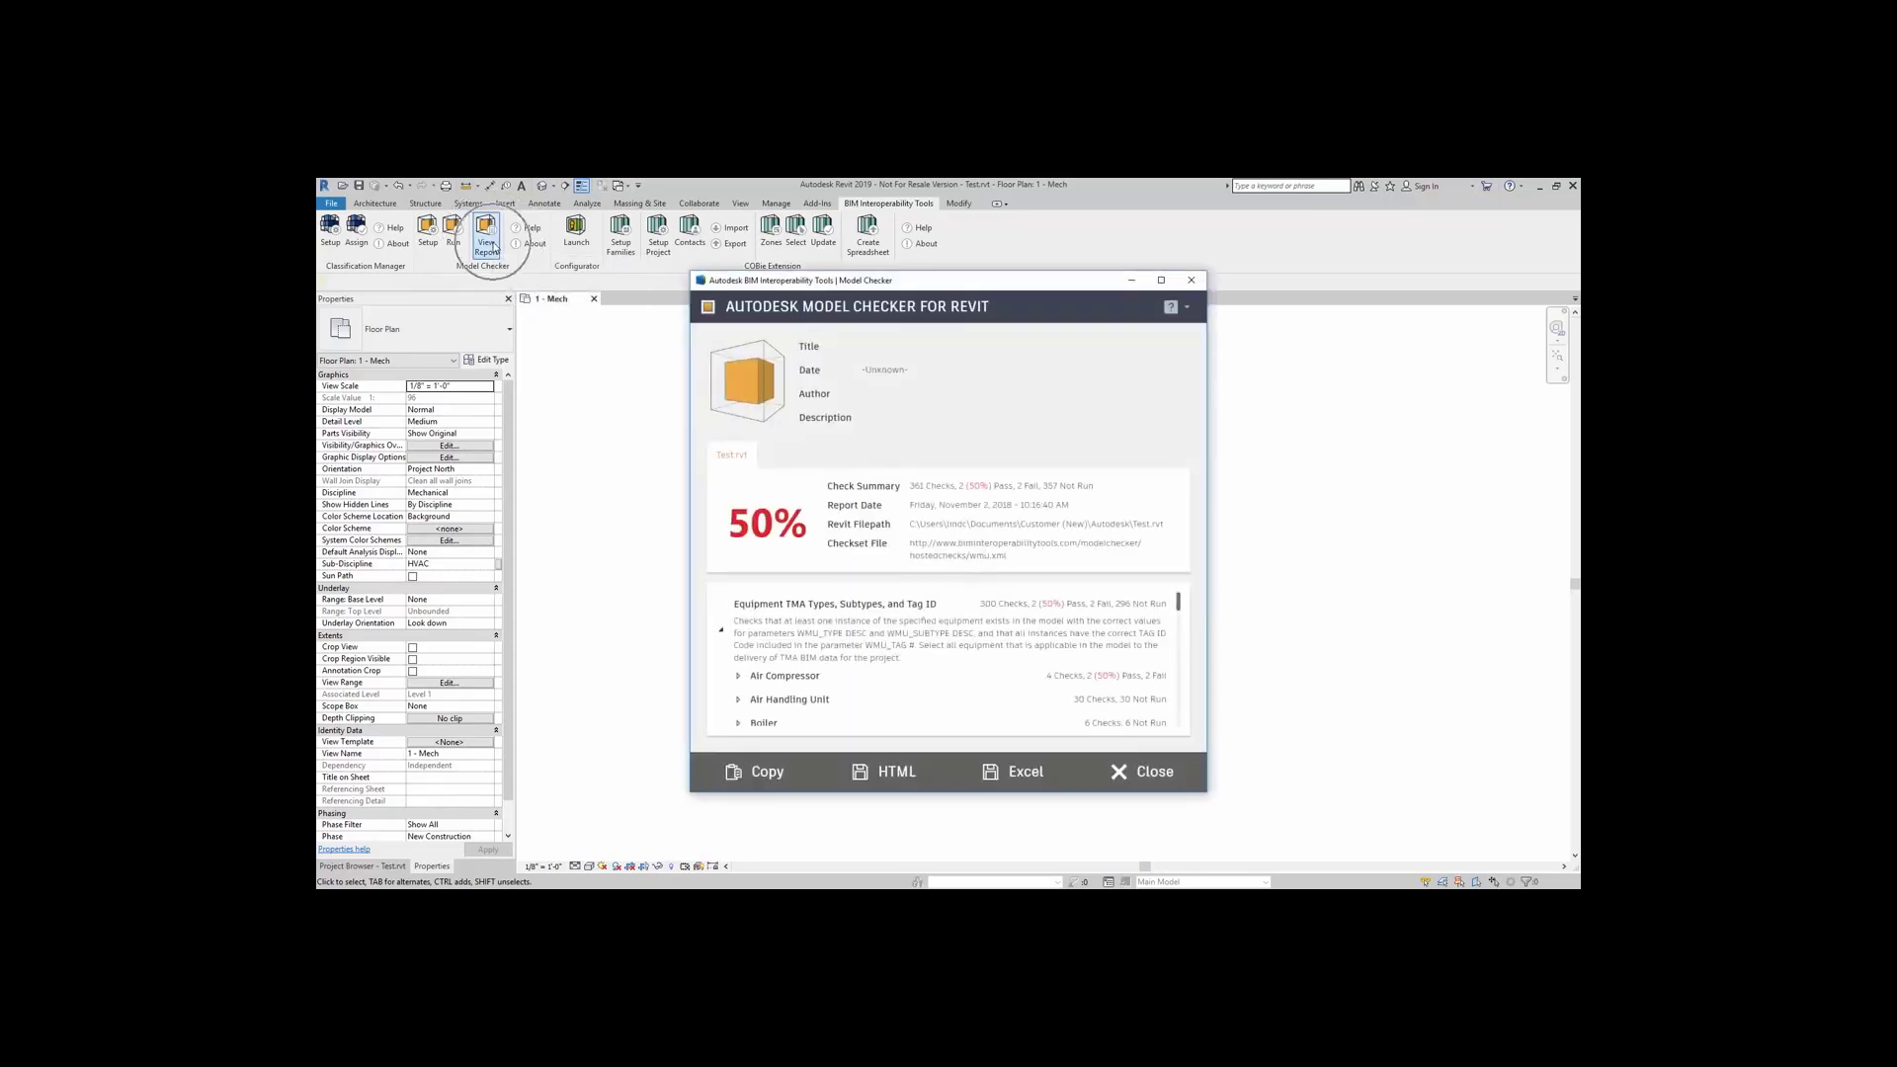
pyautogui.press('ctrl')
pyautogui.click(1190, 281)
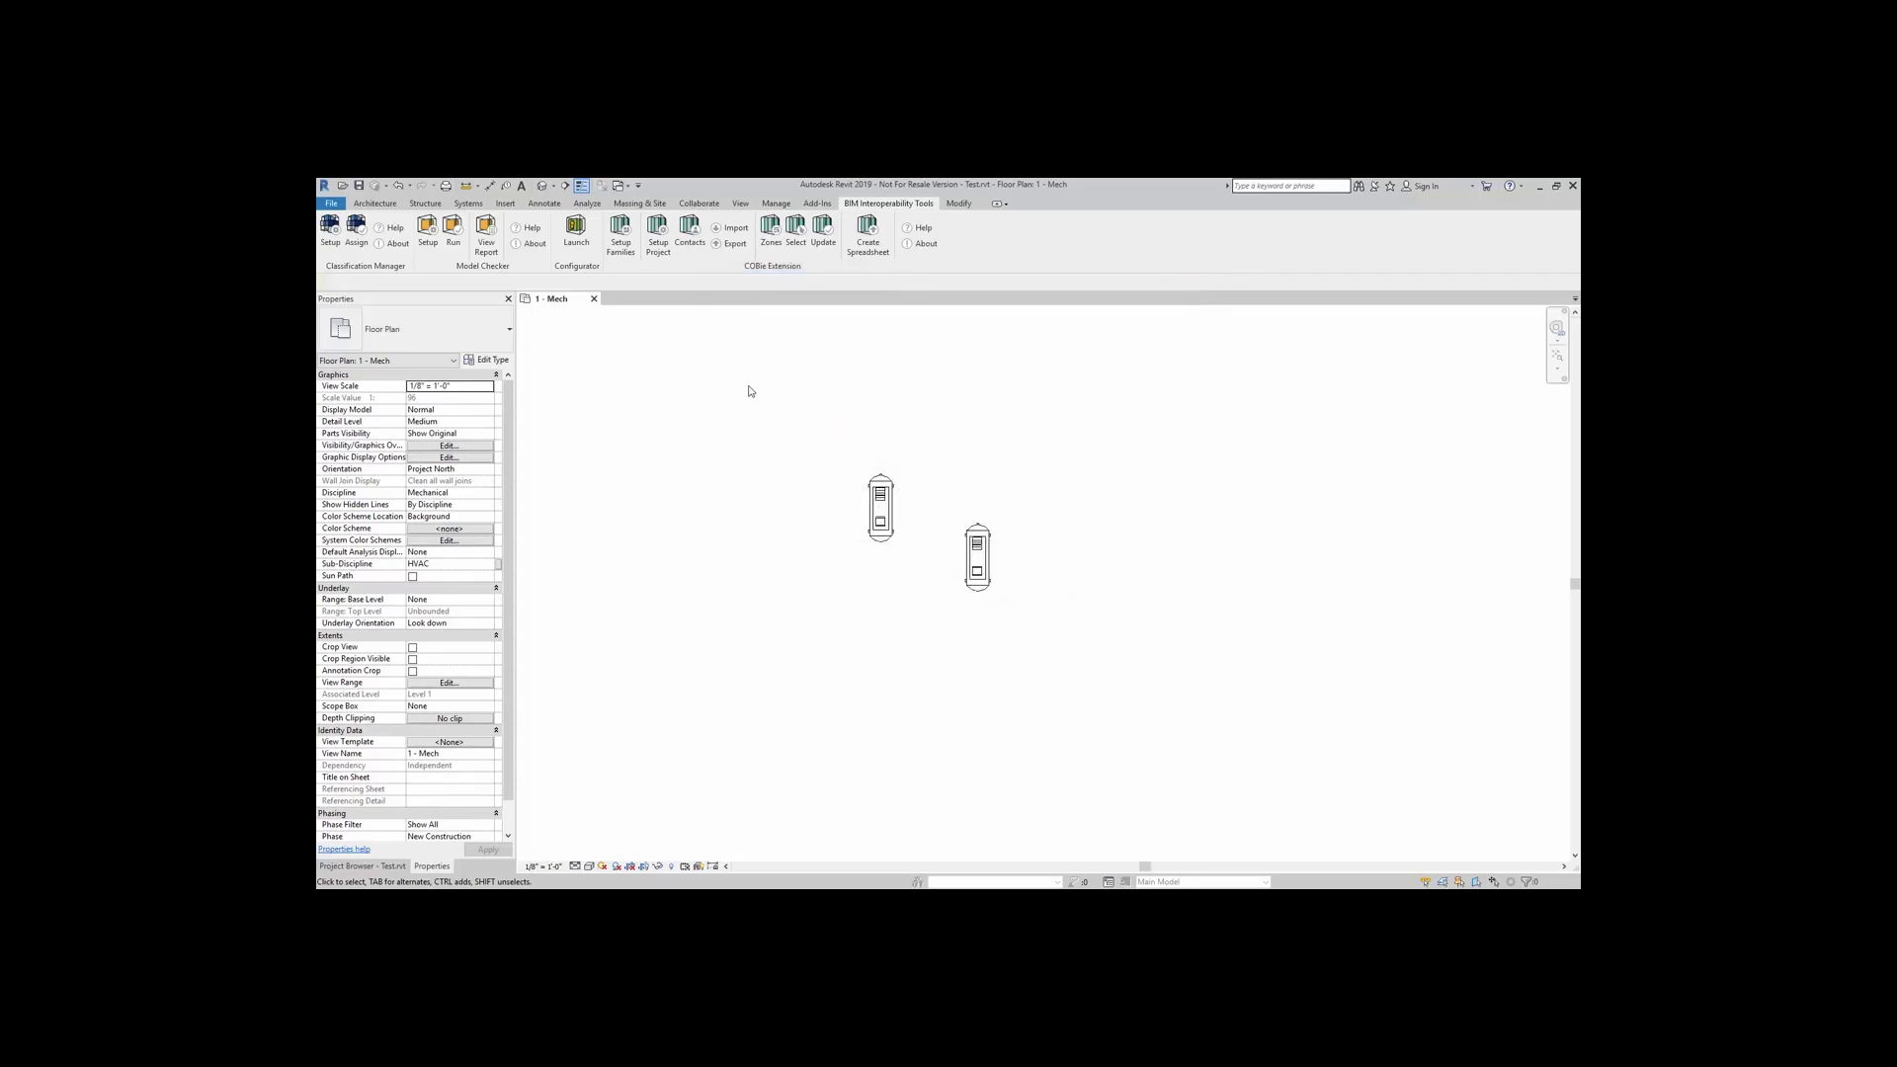
# Step: Open the online Model Checker for Revit documentation from the BIM Interoperability Tools ribbon
pyautogui.click(563, 229)
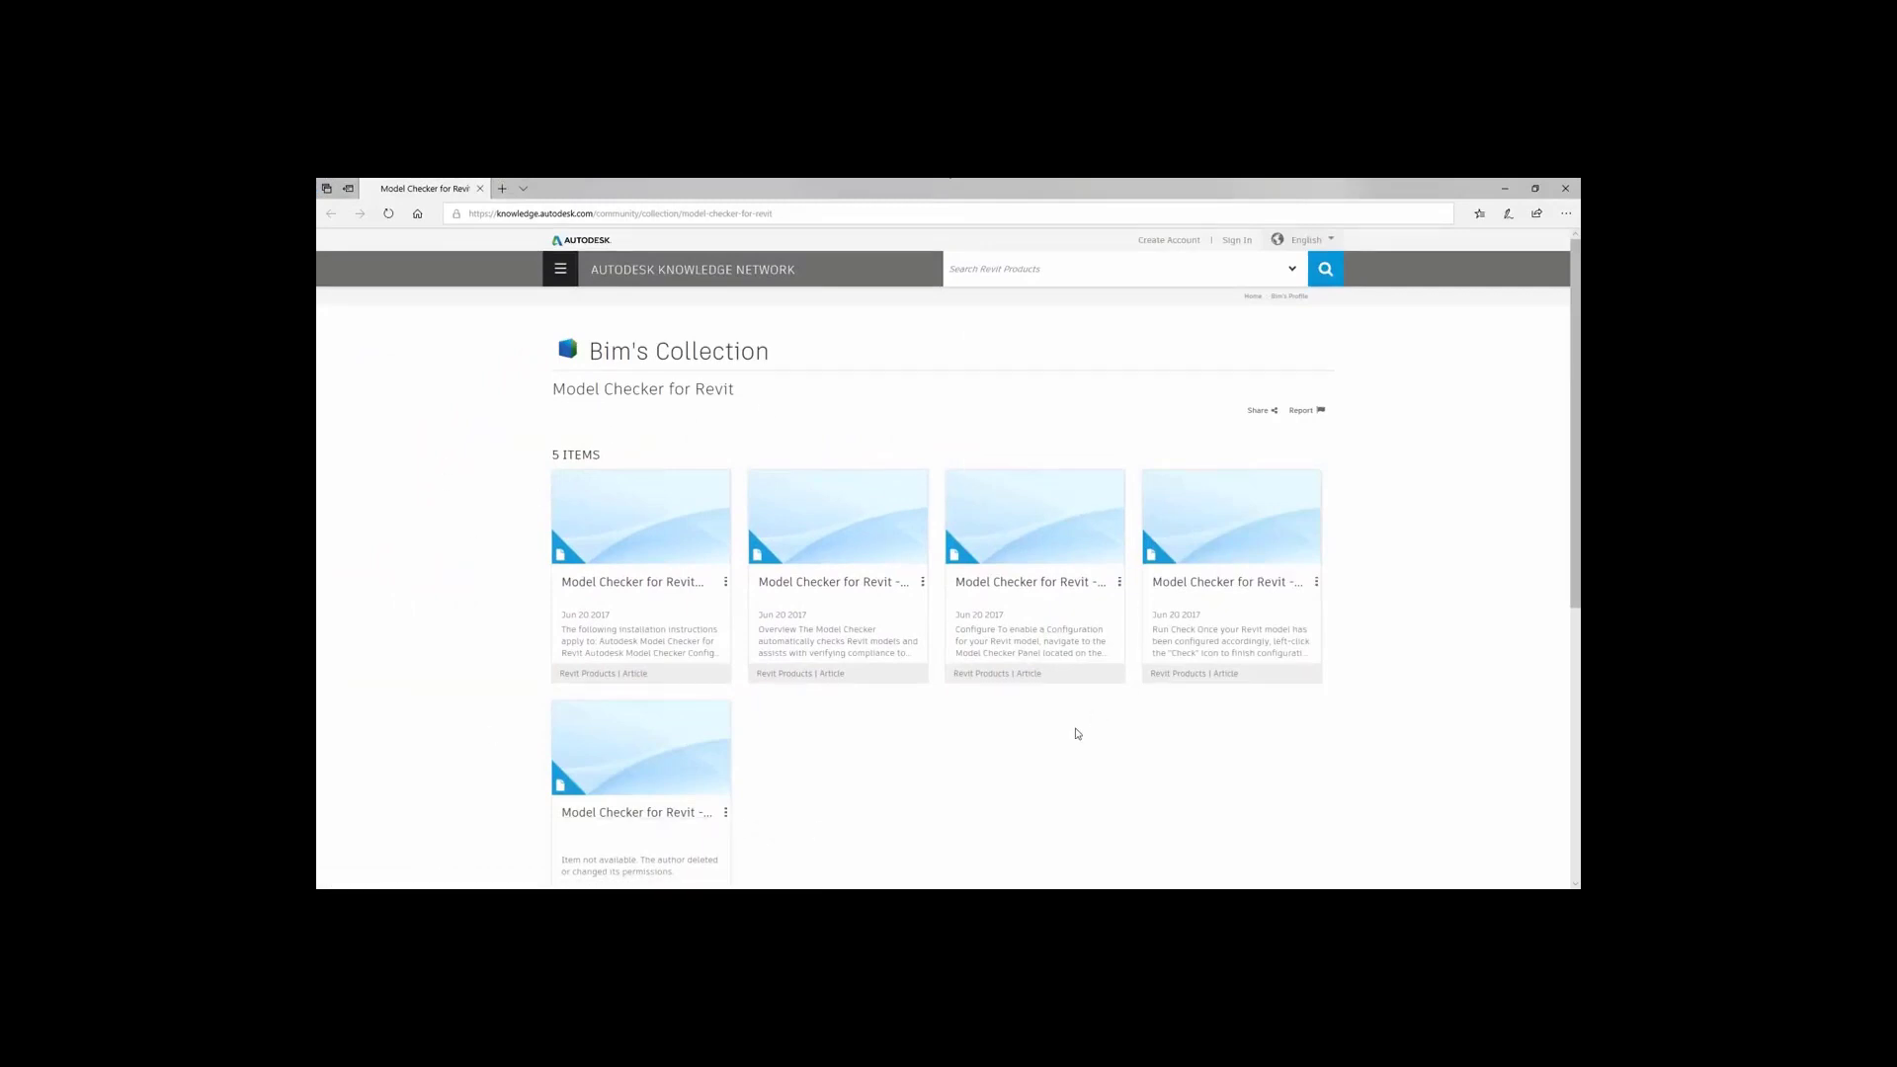
# Step: Close the help browser, then view and dismiss the Model Checker About version information
pyautogui.click(1565, 187)
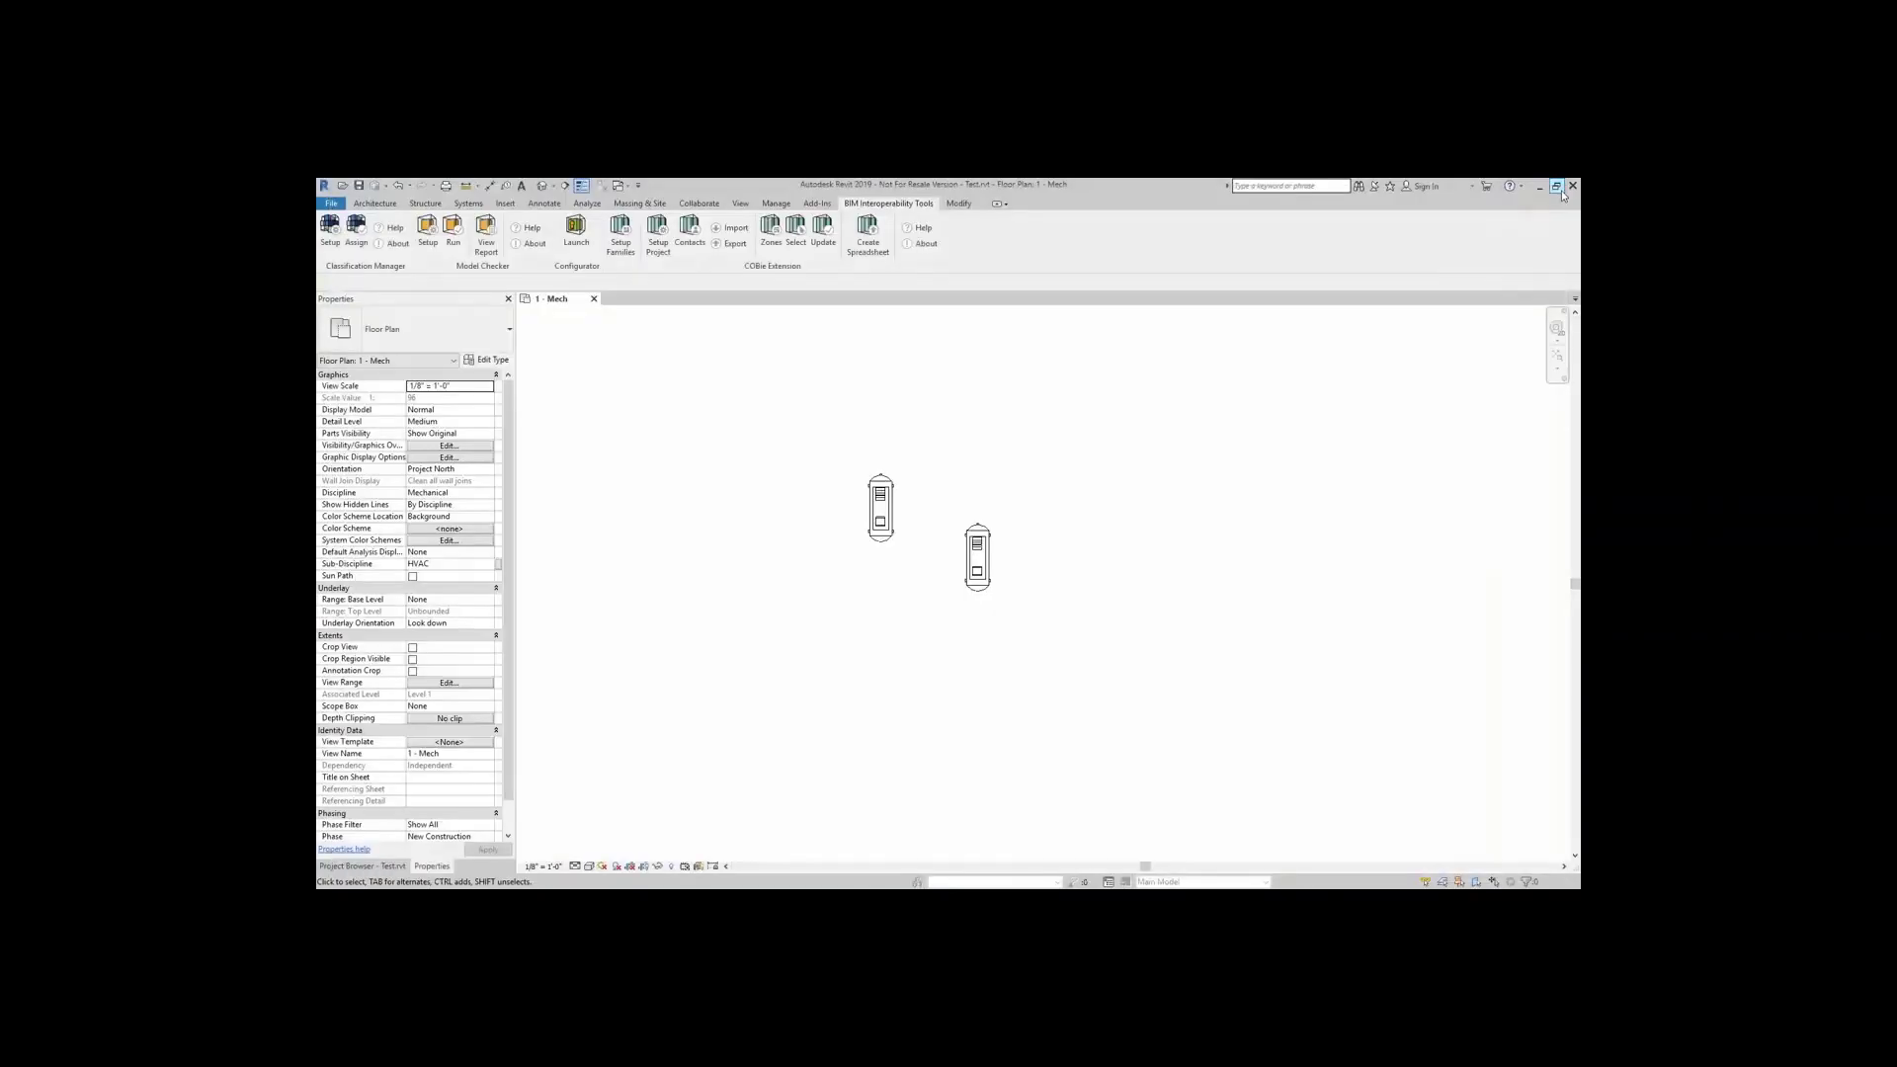
pyautogui.click(534, 243)
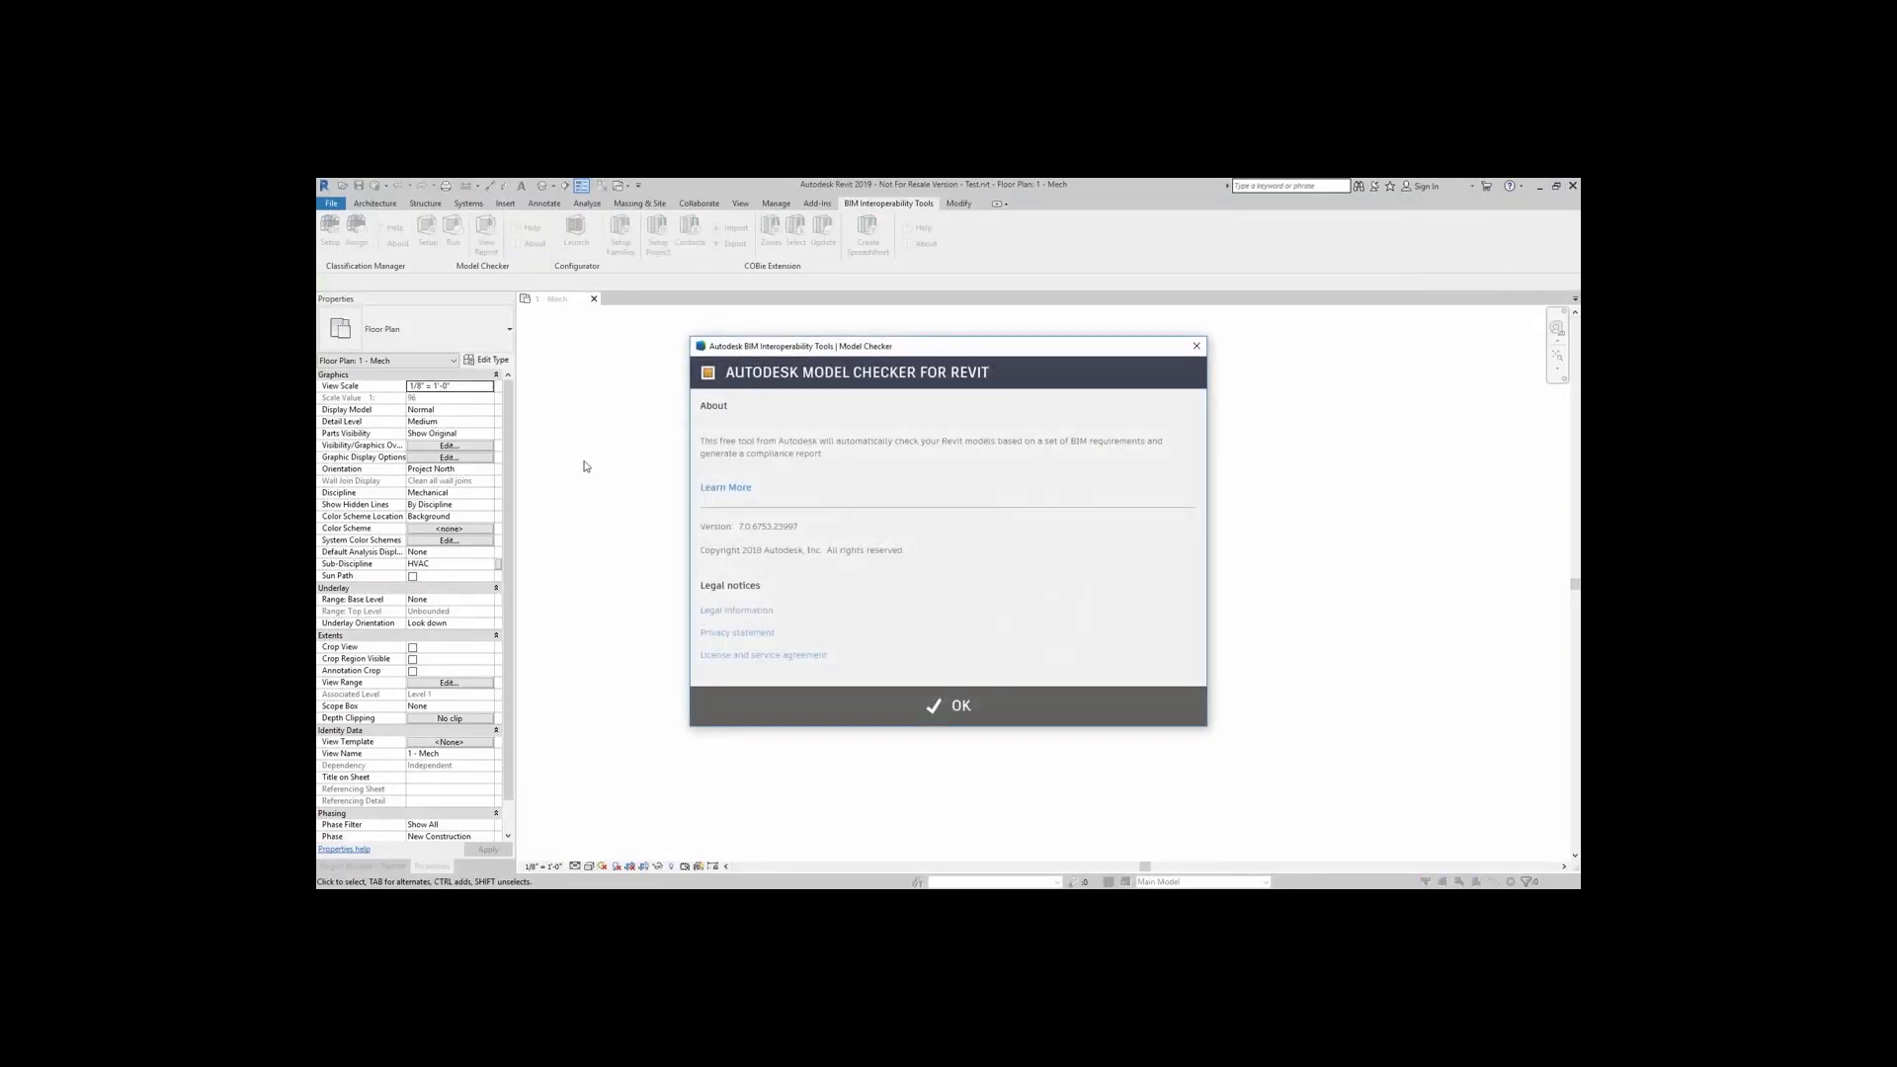
pyautogui.click(942, 707)
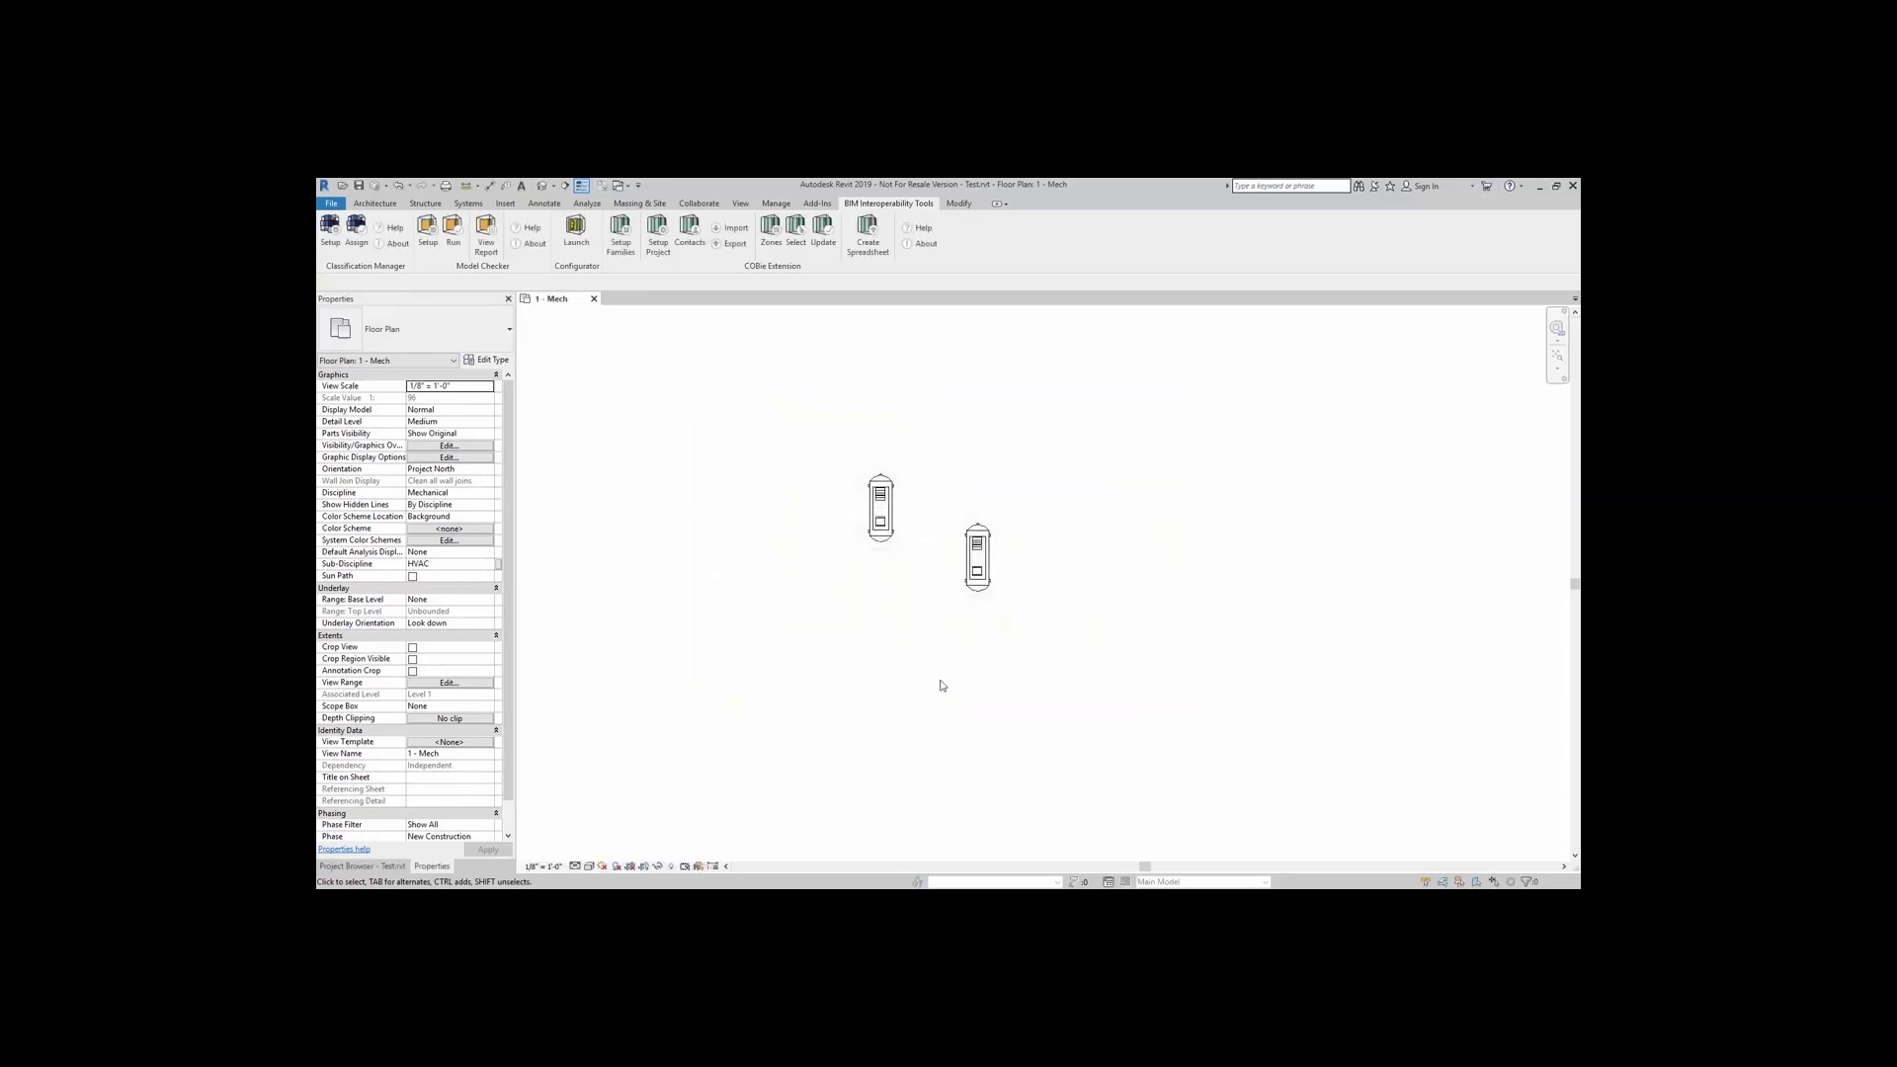